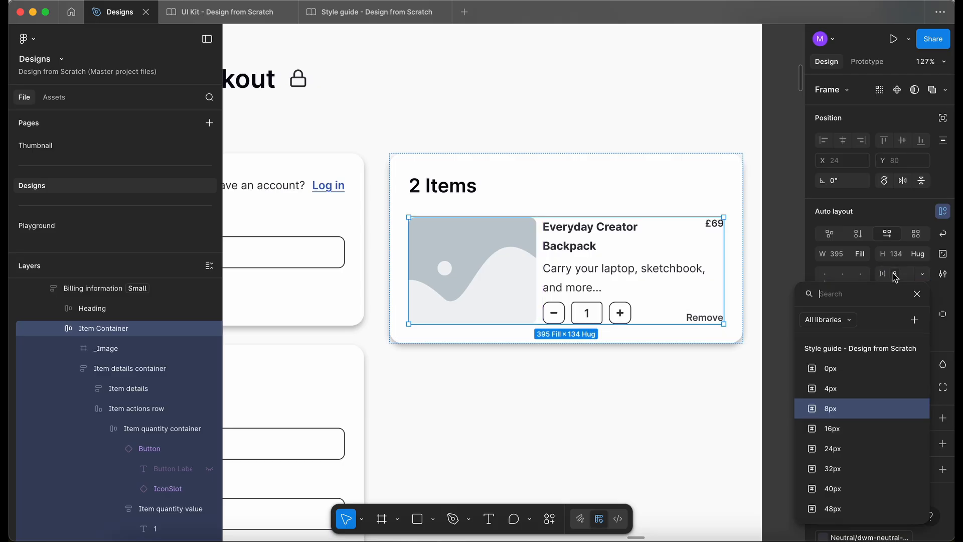
Step: Try a 16px gap between the image and details in the backpack Item Container and undo it
left_click(852, 429)
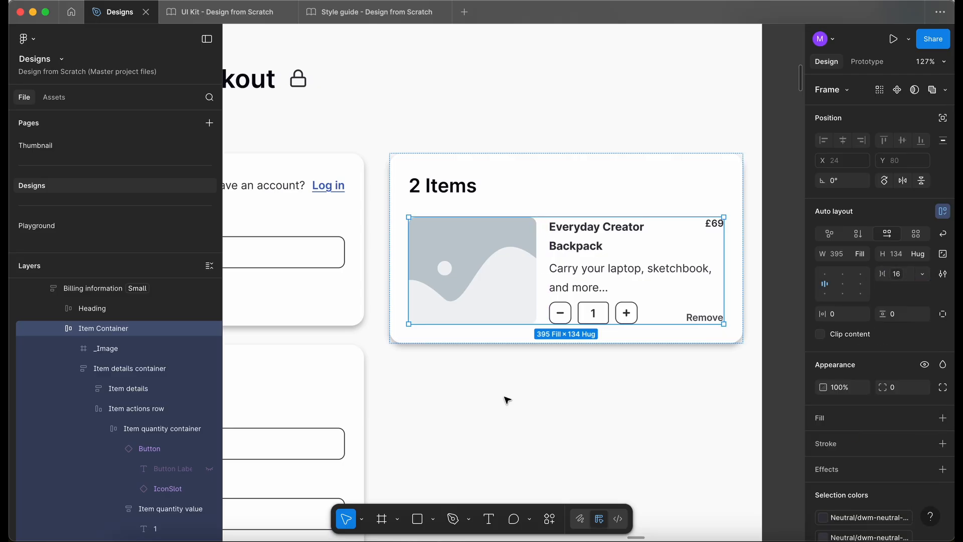
scroll(508, 400, "down", 5)
key("Escape")
left_click(544, 397)
key("ctrl+z")
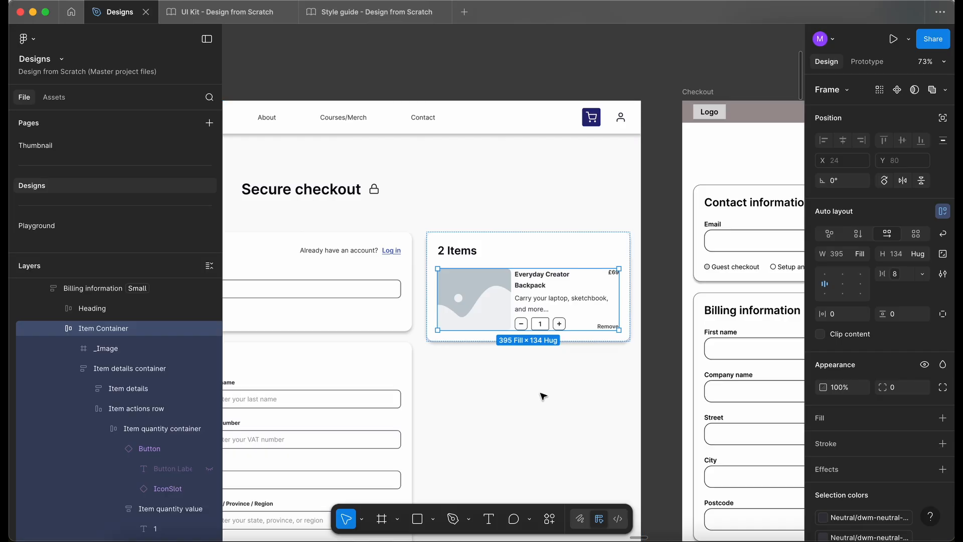
Step: Copy the Everyday Creator Backpack card's image from the Courses & Merch page and paste it near the Secure checkout page
left_click(544, 397)
scroll(543, 397, "down", 8)
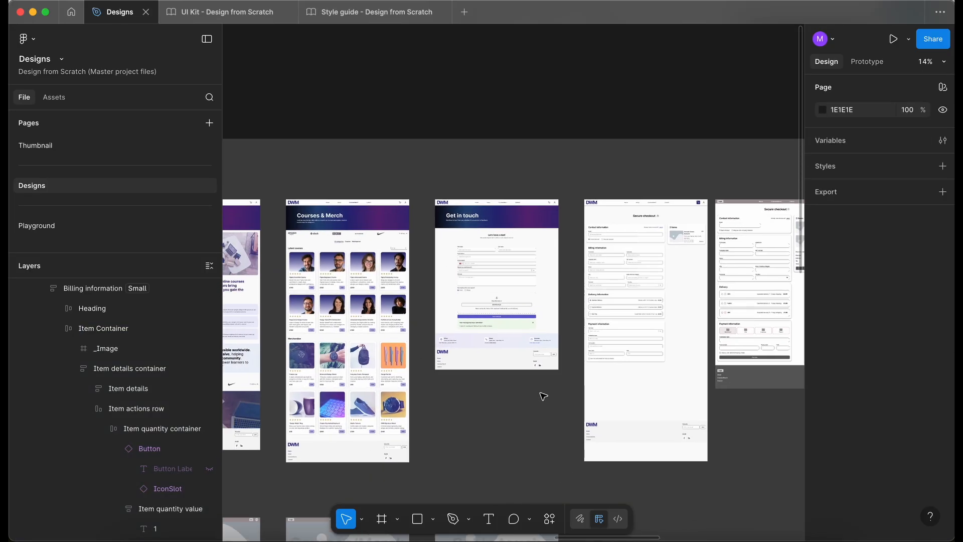
scroll(543, 397, "down", 5)
scroll(544, 396, "left", 5)
scroll(542, 233, "up", 5)
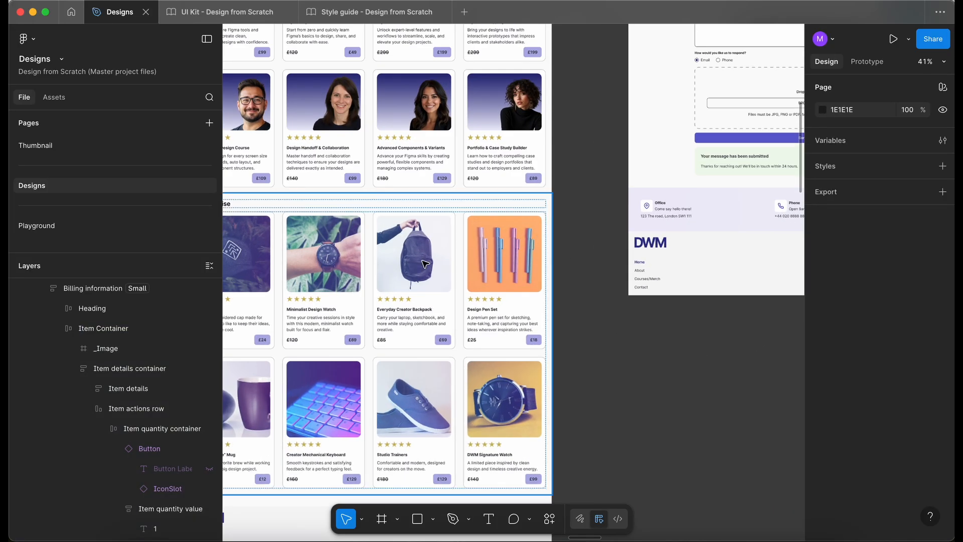
left_click(401, 265)
double_click(401, 265)
double_click(401, 265)
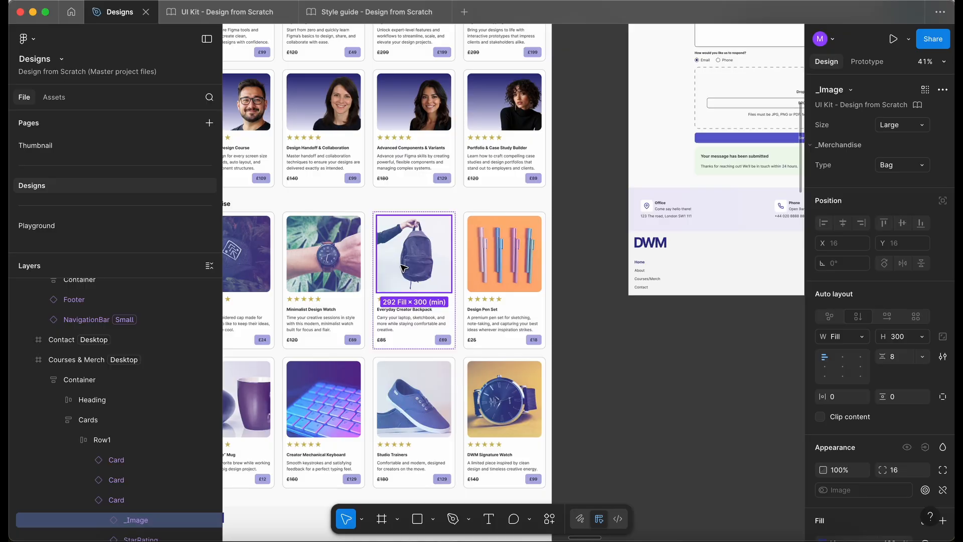
scroll(402, 267, "right", 15)
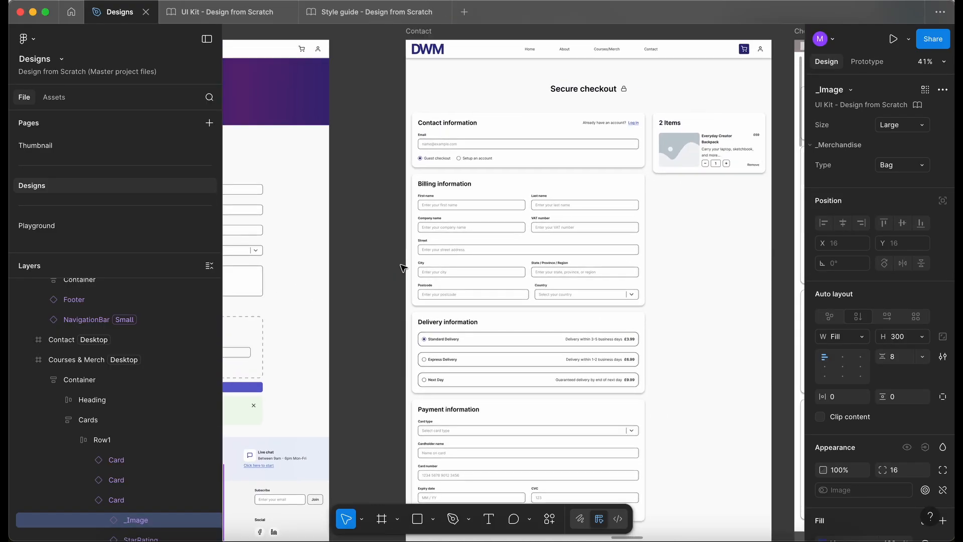
left_click(489, 168)
scroll(488, 168, "up", 6)
key("super+v")
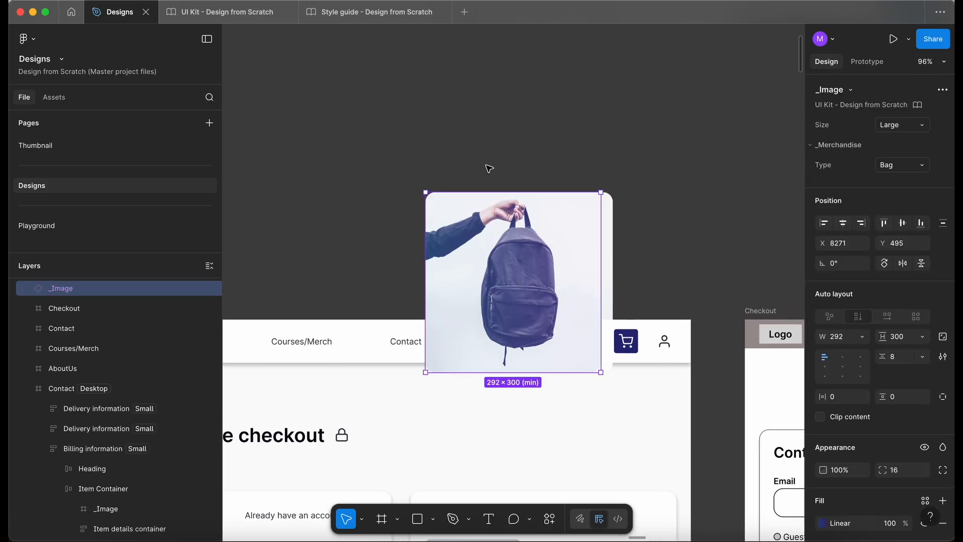
Step: Detach the pasted backpack image and its nested _Merchandise instance from their components
left_click(655, 233)
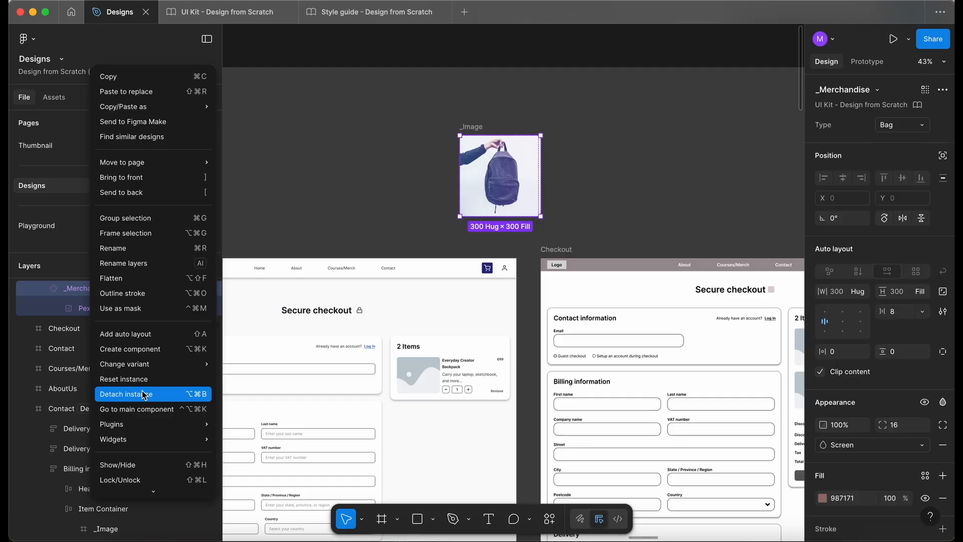
left_click(143, 393)
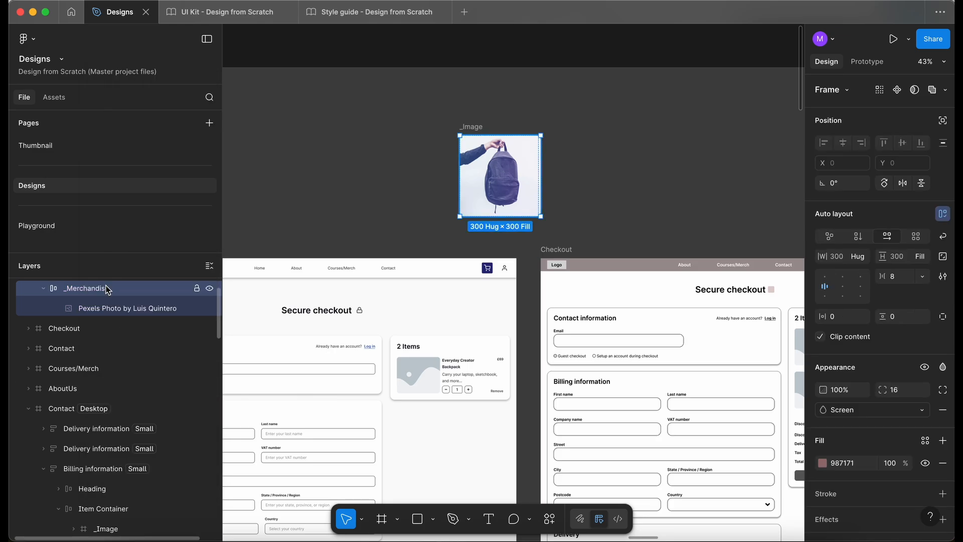
scroll(106, 287, "up", 2)
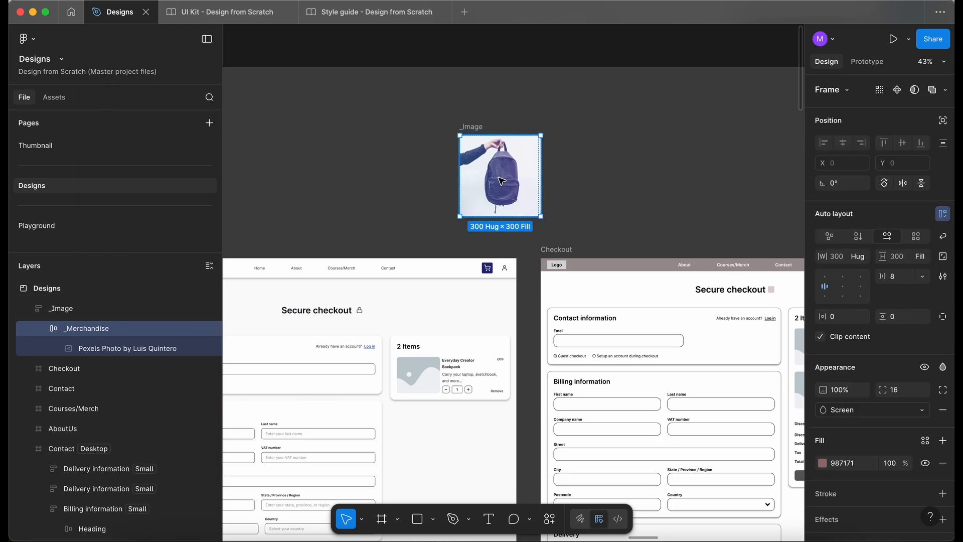
scroll(468, 180, "up", 5)
left_click_drag(468, 180, 568, 163)
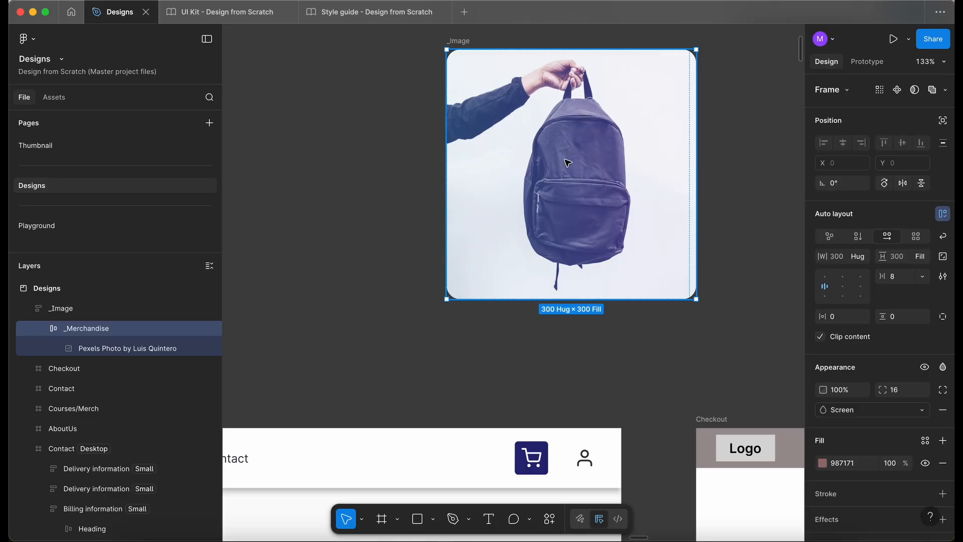
Step: Remove auto layout from the _Merchandise frame inside the pasted backpack image
left_click(85, 312)
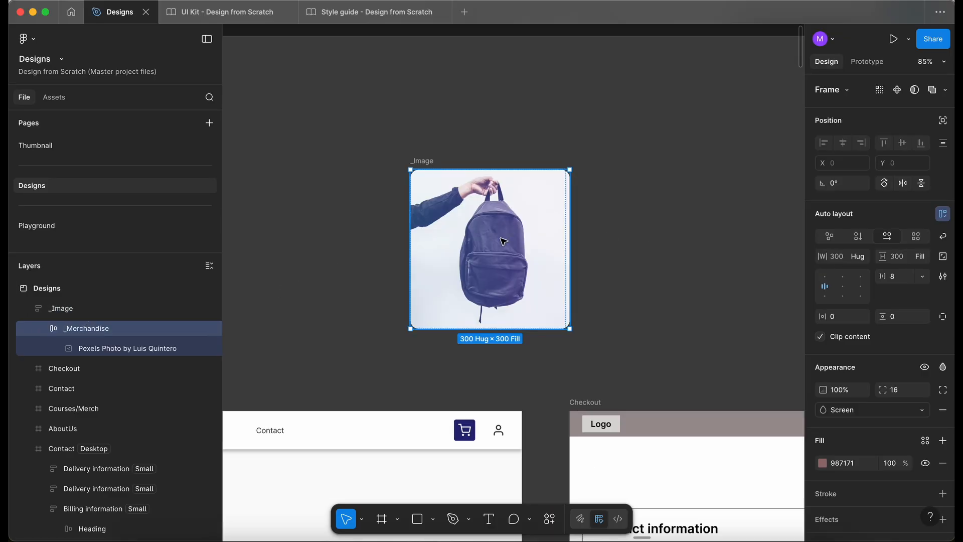
right_click(503, 241)
left_click(565, 368)
left_click(125, 351)
left_click(117, 335)
left_click(93, 310)
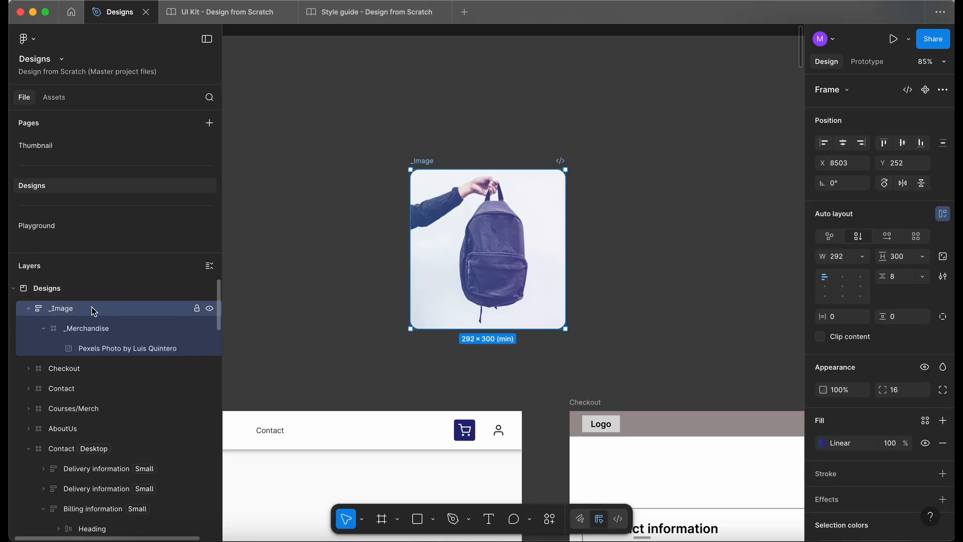
Step: Duplicate the placeholder image of the Everyday Creator Backpack item onto the canvas beside the backpack image
scroll(416, 435, "down", 5)
left_click(416, 435)
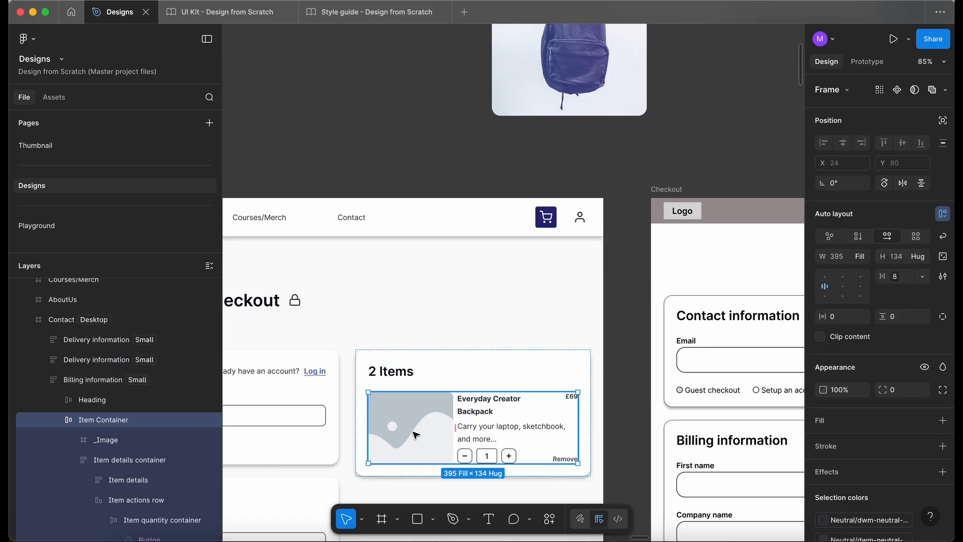
double_click(416, 435)
left_click_drag(416, 435, 415, 122)
scroll(415, 126, "up", 3)
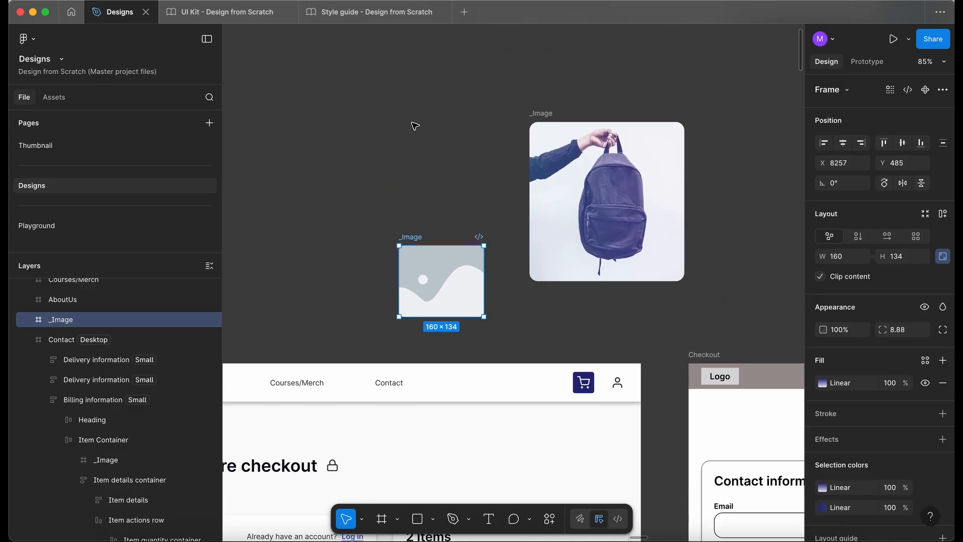
Step: Remove the backpack _Image frame's auto layout and resize it to 160 × 134 to match the placeholder copy
left_click(443, 200)
scroll(436, 188, "up", 5)
left_click(613, 143)
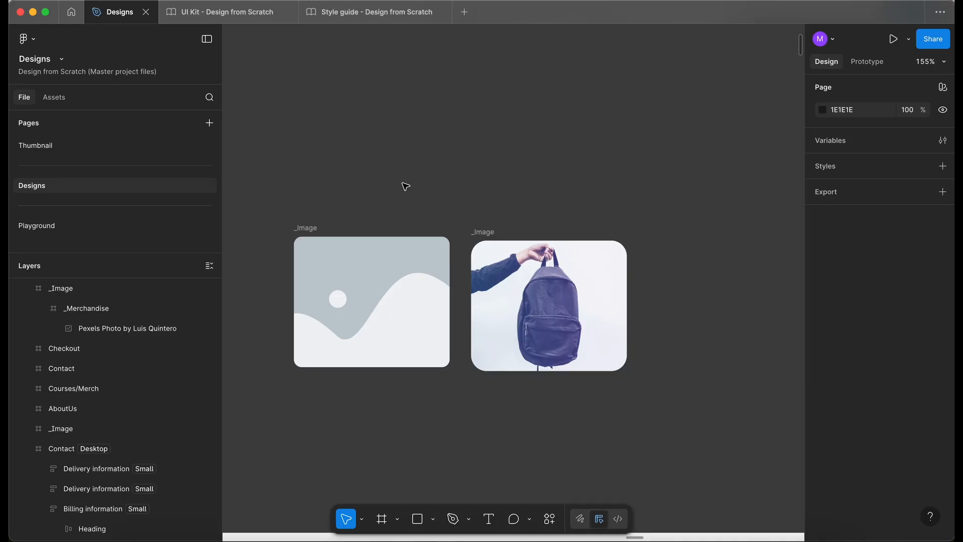
left_click(489, 240)
Step: Compare the resized backpack image with the merchandise product images on the Courses & Merch page
scroll(488, 235, "down", 5)
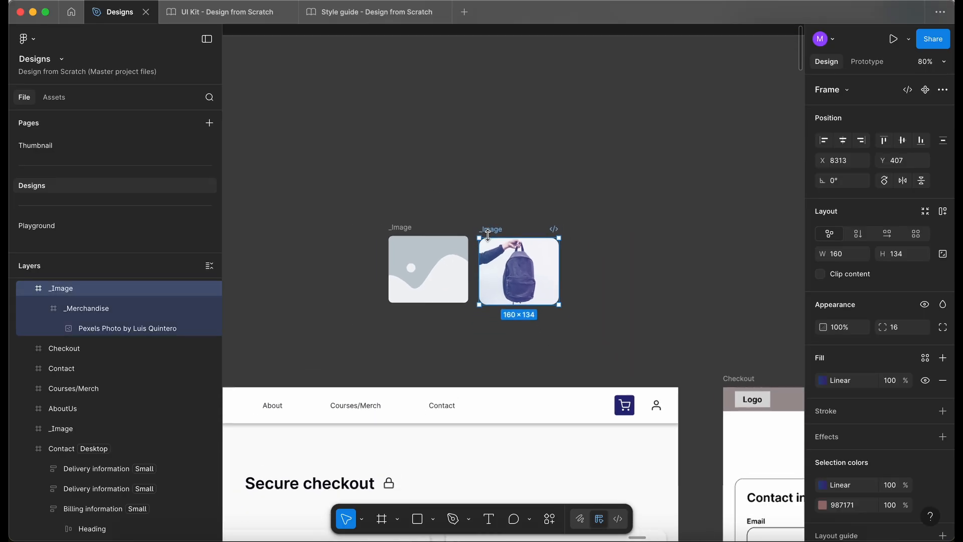
scroll(489, 235, "down", 8)
scroll(489, 236, "left", 10)
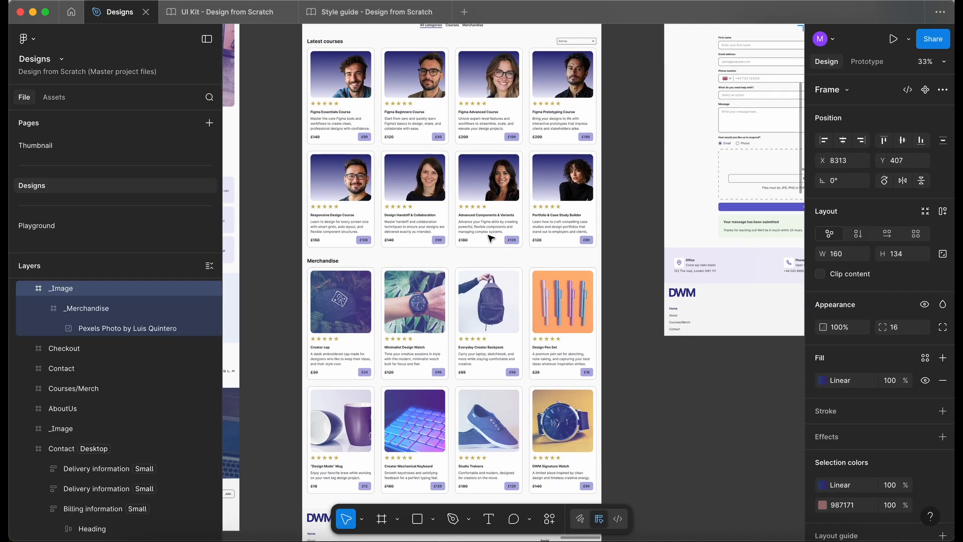
scroll(490, 284, "up", 10)
scroll(491, 283, "right", 10)
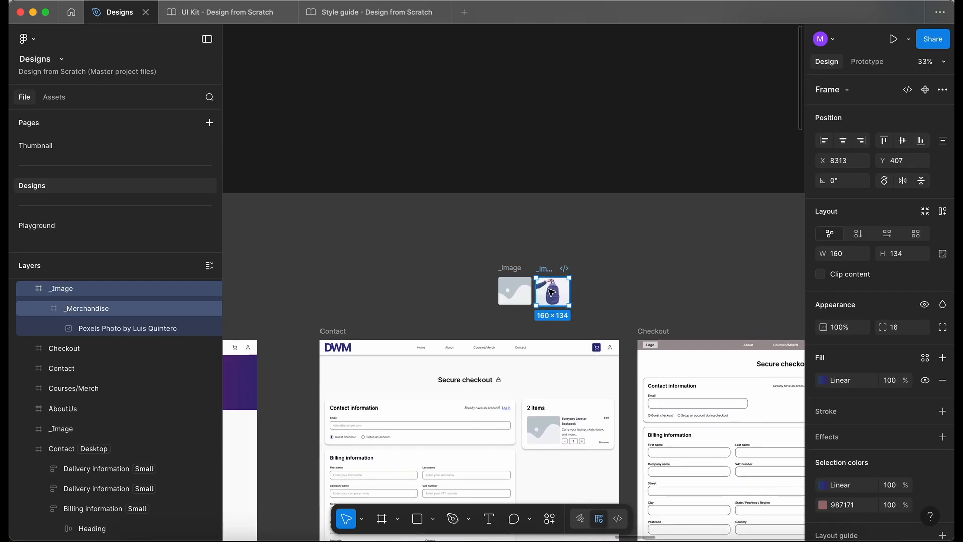
scroll(547, 287, "up", 5)
scroll(552, 292, "up", 5)
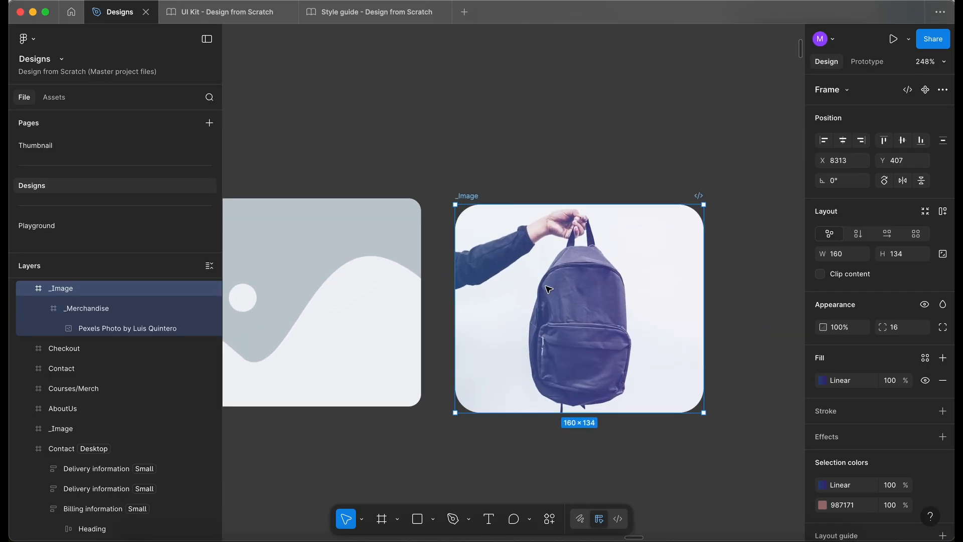
scroll(486, 165, "down", 3)
scroll(452, 164, "right", 2)
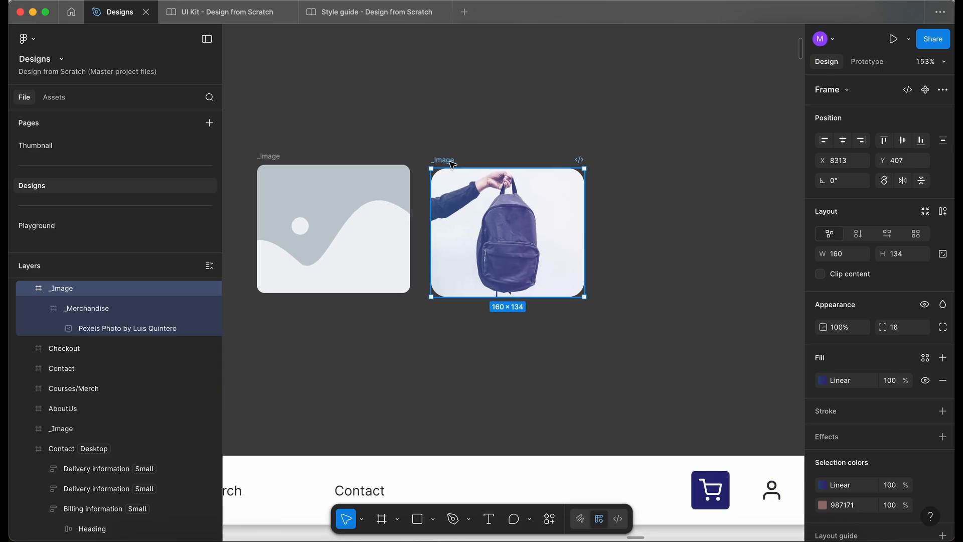
Step: Replace the placeholder in the checkout's backpack Item Container with the resized backpack image, placed before the item details
scroll(453, 165, "down", 4)
scroll(430, 336, "down", 3)
left_click(424, 339)
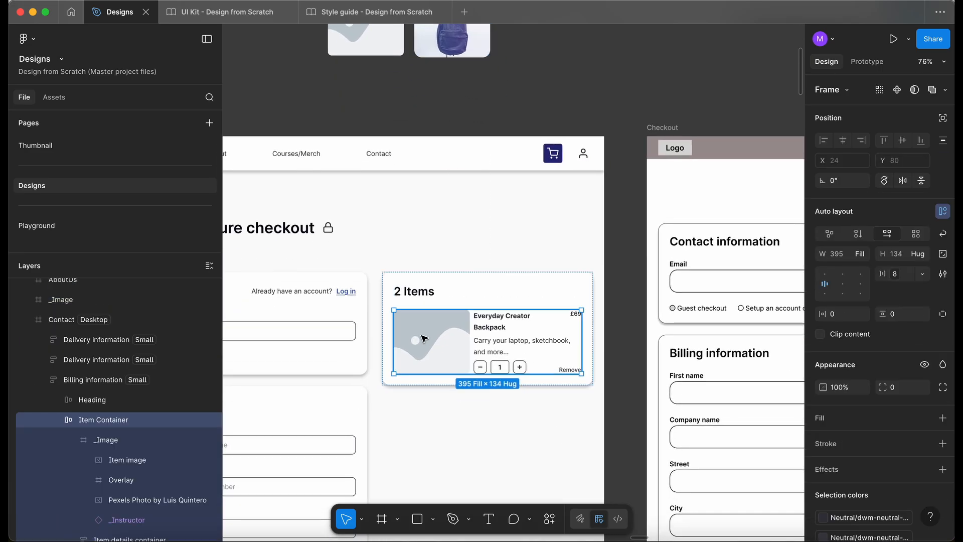
scroll(424, 339, "up", 3)
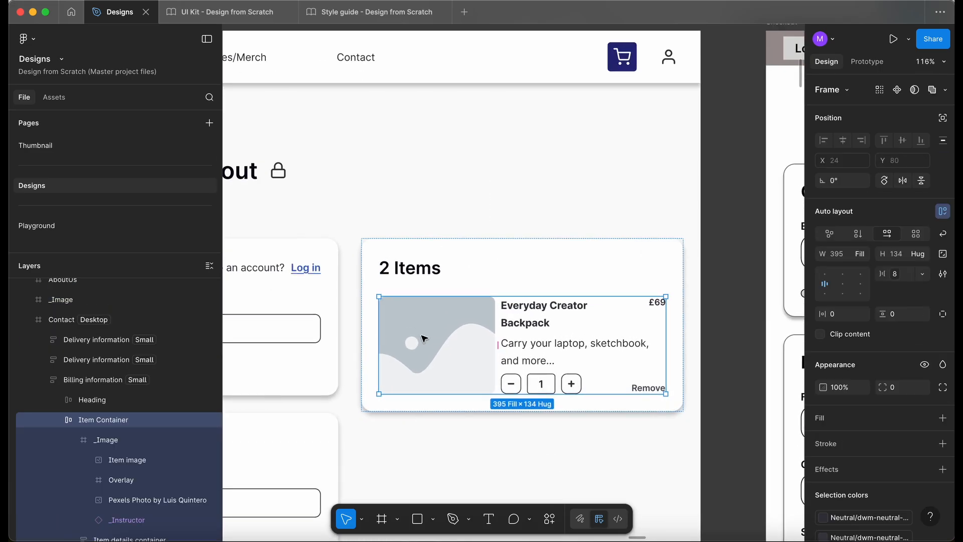
key("cmd+v")
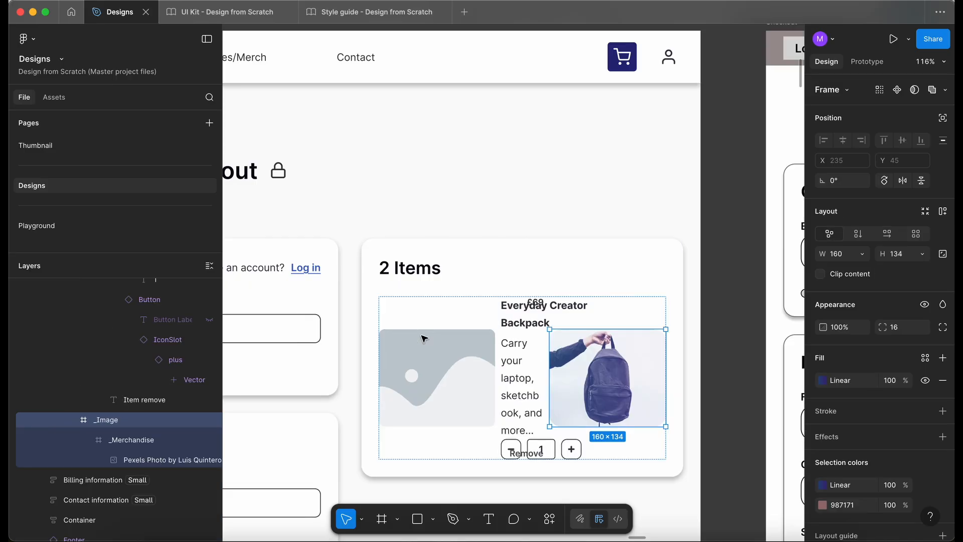
left_click(435, 368)
key("Delete")
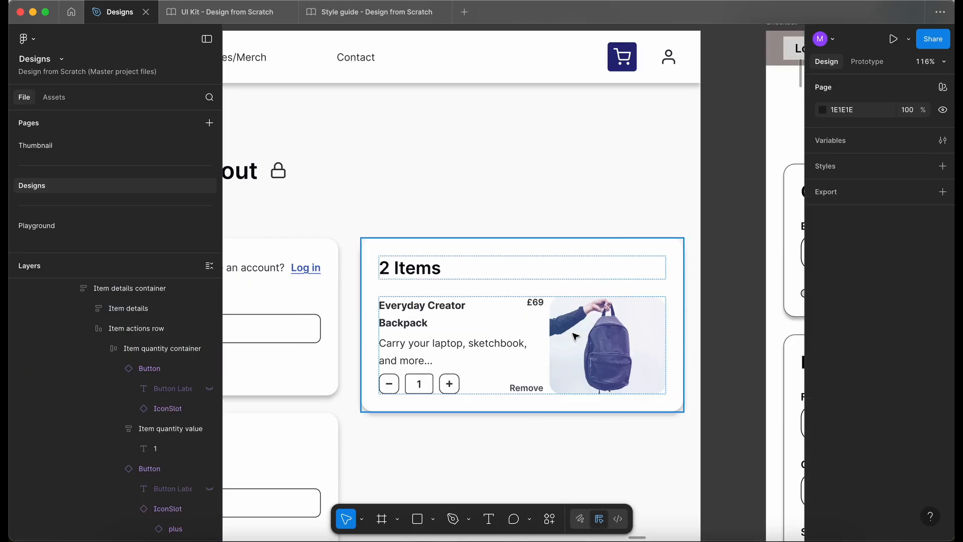
left_click(610, 336)
key("Left")
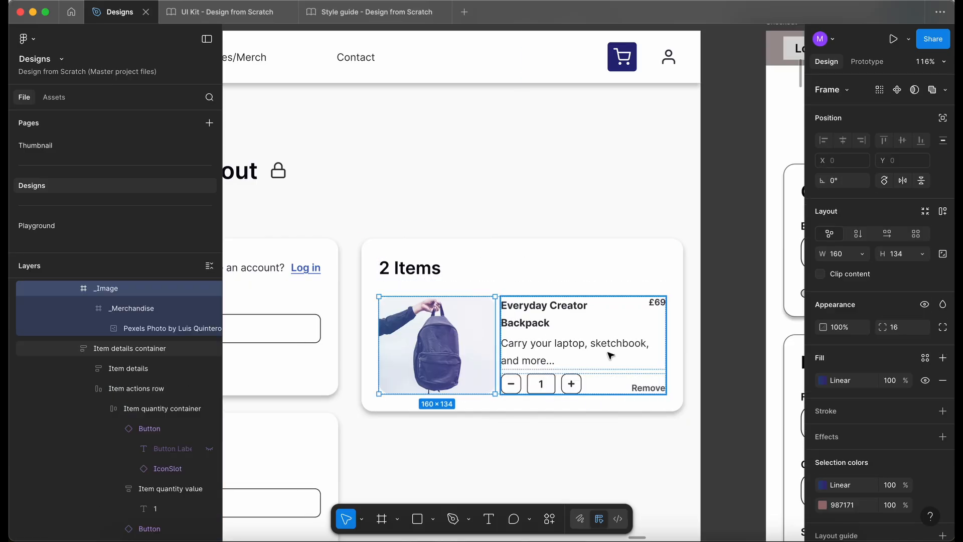
left_click(733, 385)
Step: Compare the checkout design's two-item card with the order summary card in the Checkout wireframe
scroll(536, 387, "down", 10, "ctrl")
scroll(538, 388, "right", 6)
scroll(537, 388, "left", 6)
scroll(572, 385, "up", 8, "ctrl")
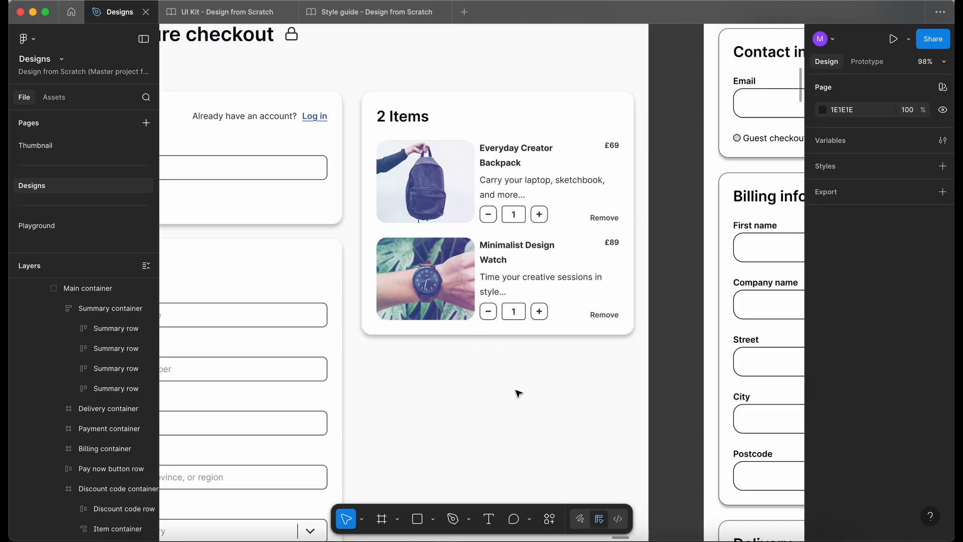
scroll(519, 394, "down", 3)
scroll(519, 394, "right", 12)
scroll(519, 394, "left", 1)
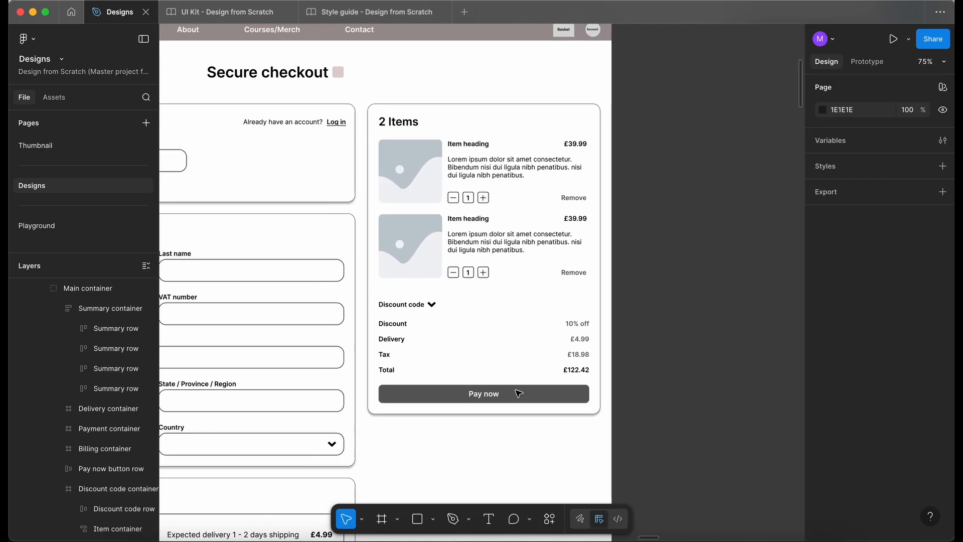
Step: Copy the wireframe's Discount code label, summary rows and Pay now button and place them beneath the checkout design's items card
left_click(519, 394)
left_click(519, 394)
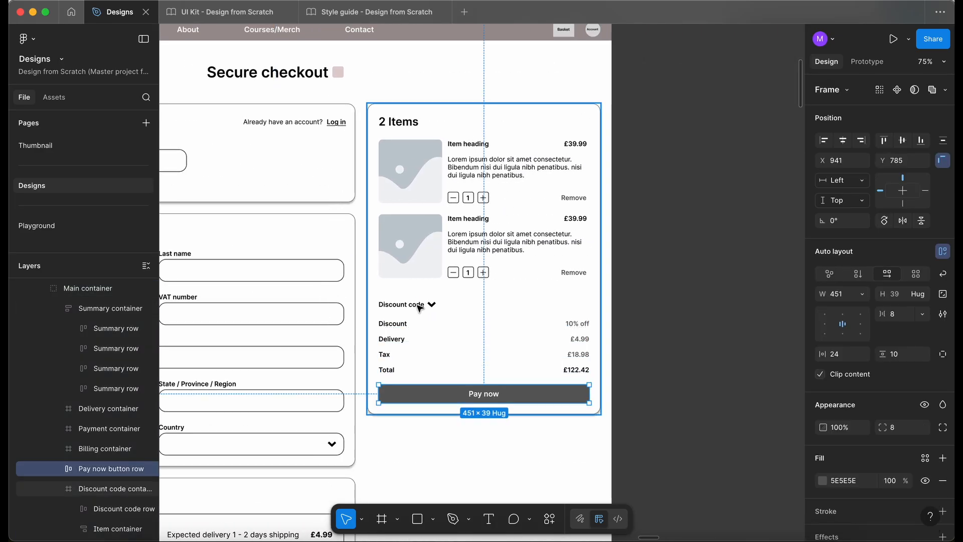
left_click(423, 333)
left_click(429, 393, "shift")
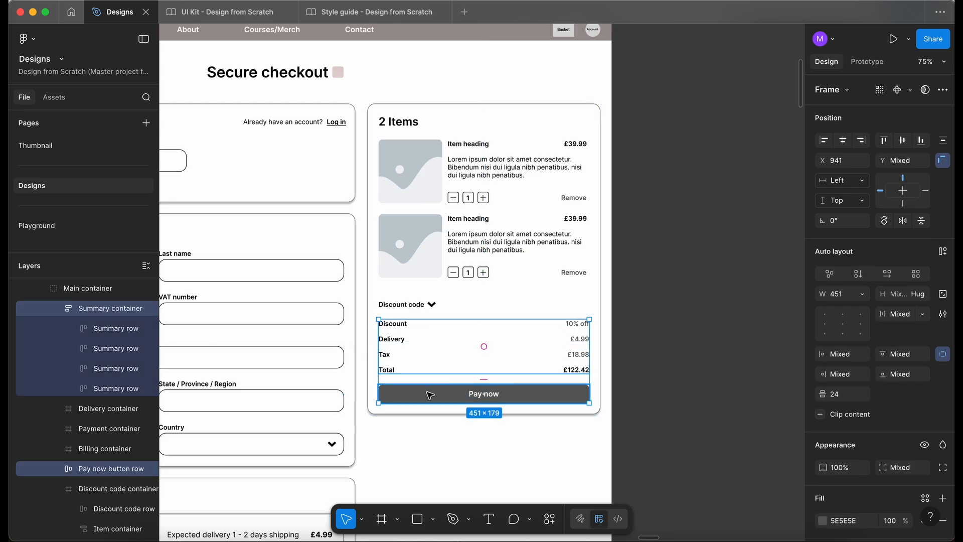
left_click(404, 306, "shift")
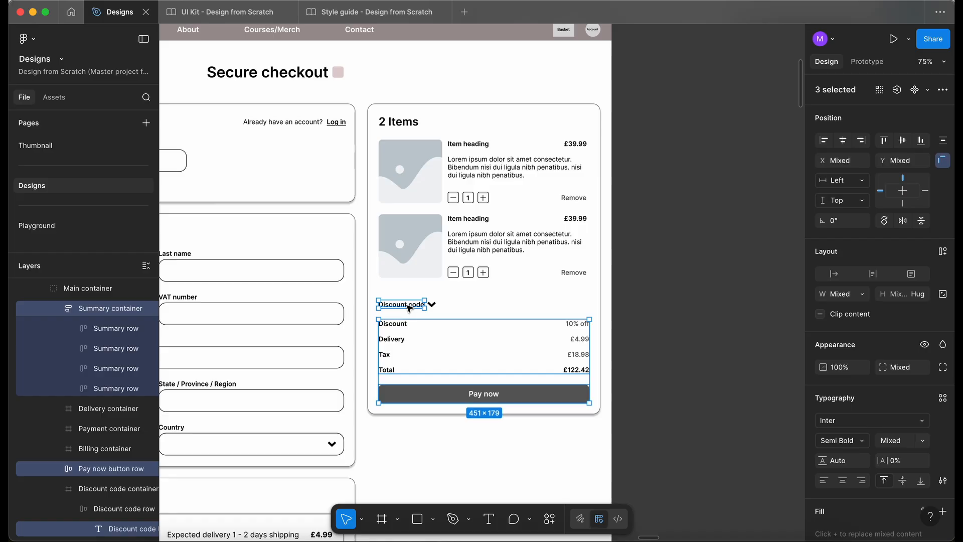
scroll(410, 309, "right", 10)
left_click(410, 308)
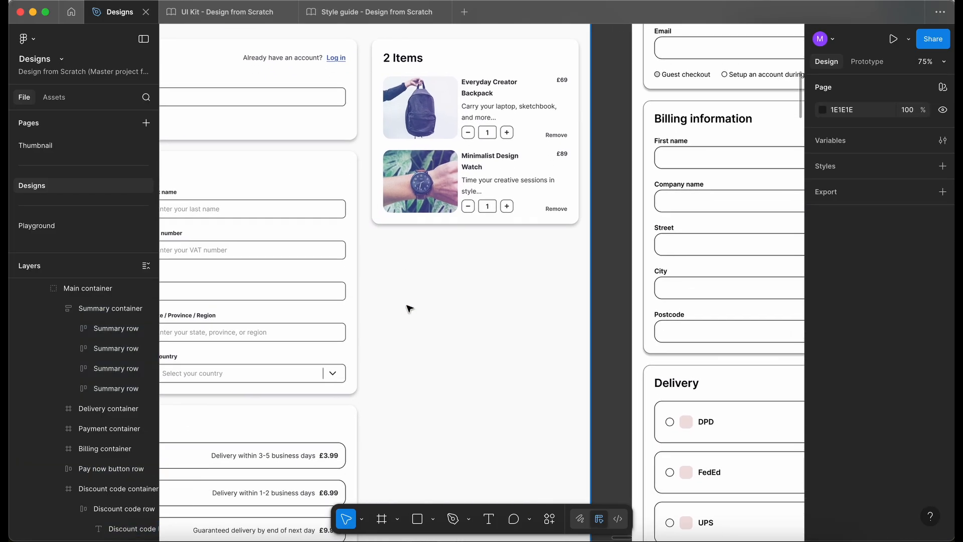
key("super+z")
scroll(410, 308, "down", 5)
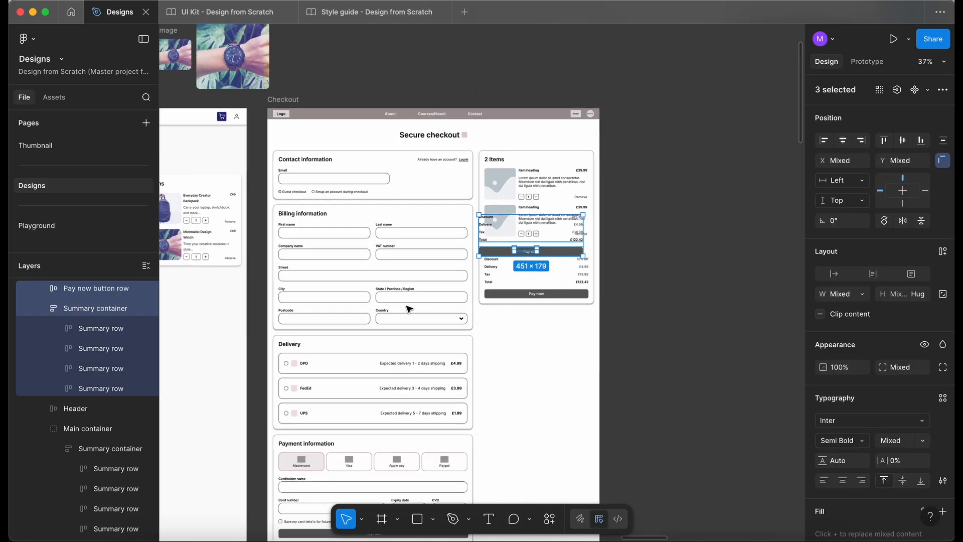
left_click_drag(510, 231, 198, 320)
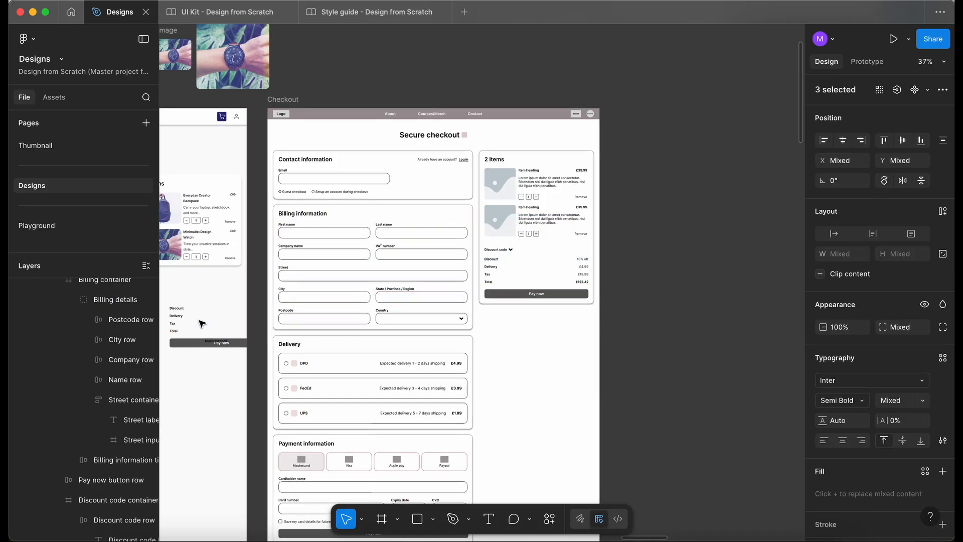
scroll(199, 319, "left", 5)
left_click_drag(318, 304, 290, 308)
Step: Examine the Discount code row and its container in the Checkout wireframe's order summary card
scroll(290, 308, "up", 2)
double_click(289, 343)
scroll(289, 341, "right", 5)
left_click(374, 301)
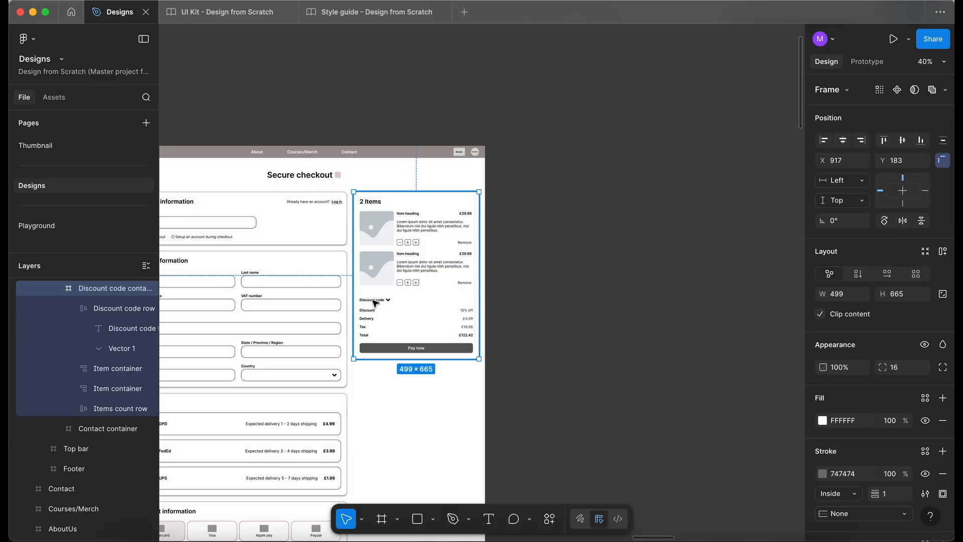
double_click(375, 302)
Step: Place the Summary container inside the checkout design's items card, beneath the watch item, and set its width to fill
left_click_drag(375, 302, 231, 357)
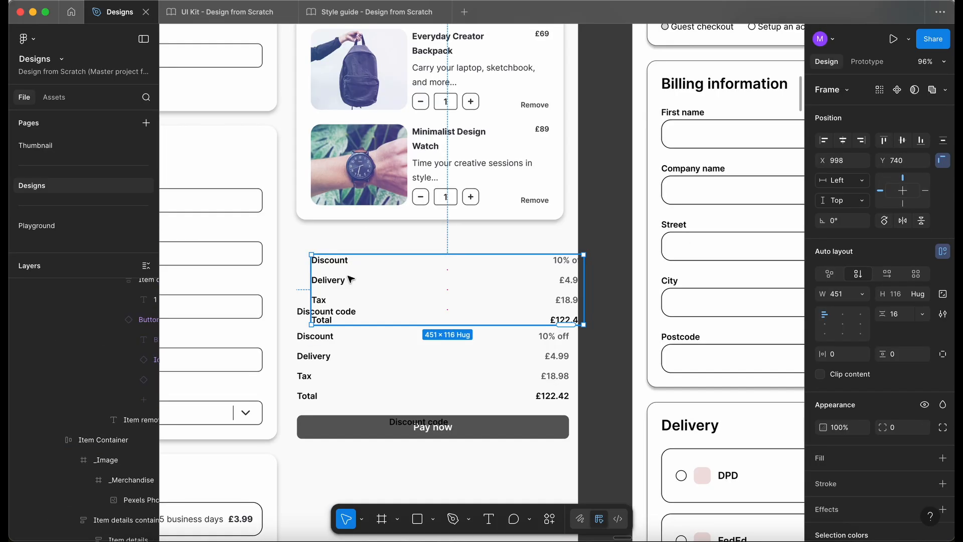
key("BackSpace")
left_click(381, 143)
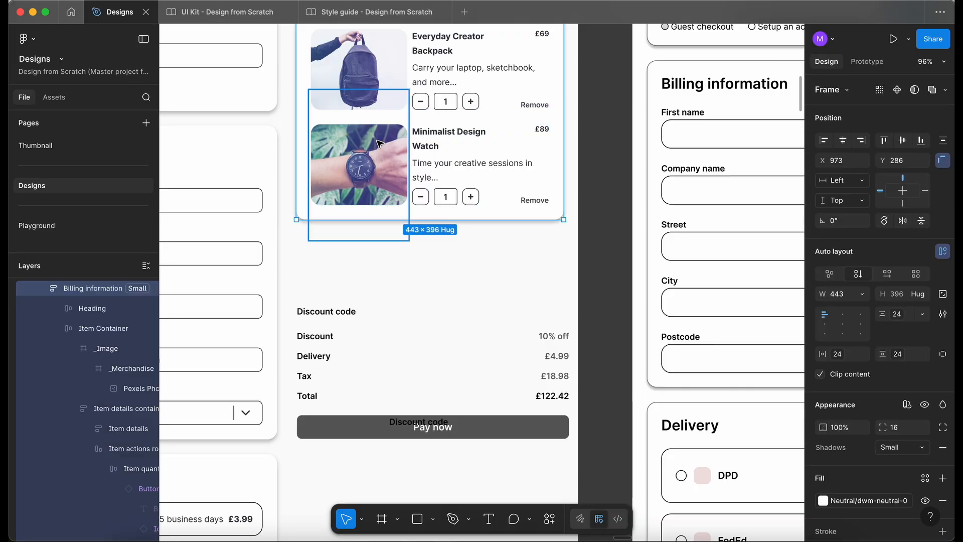
key("ctrl+v")
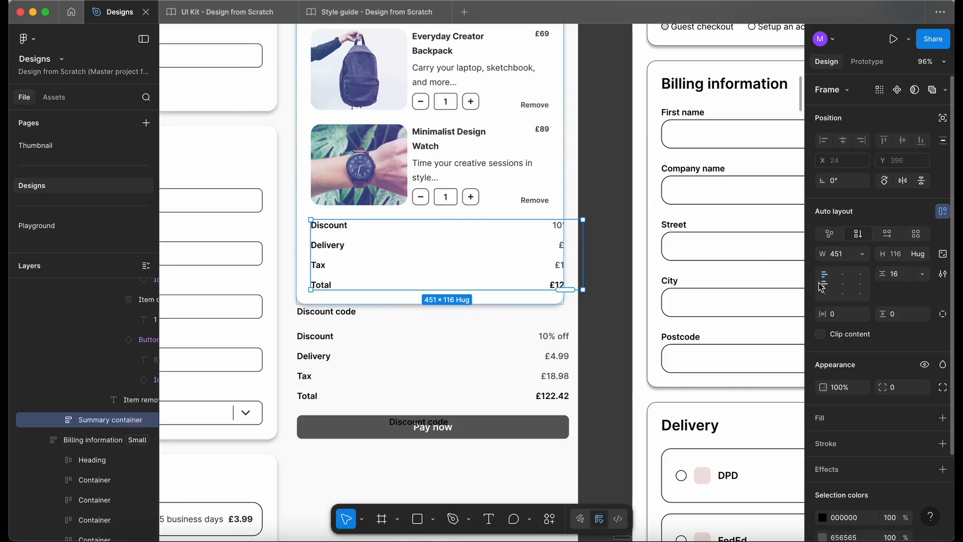
left_click(862, 255)
left_click(848, 282)
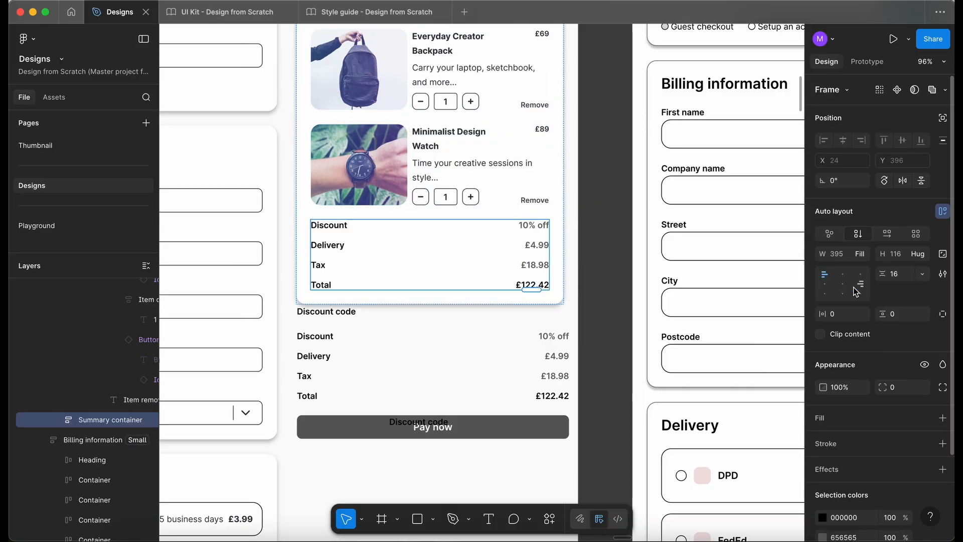
Step: Place the Discount code label inside the card's Summary container, above the Discount row
scroll(413, 282, "down", 2)
scroll(413, 282, "left", 2)
left_click(365, 279)
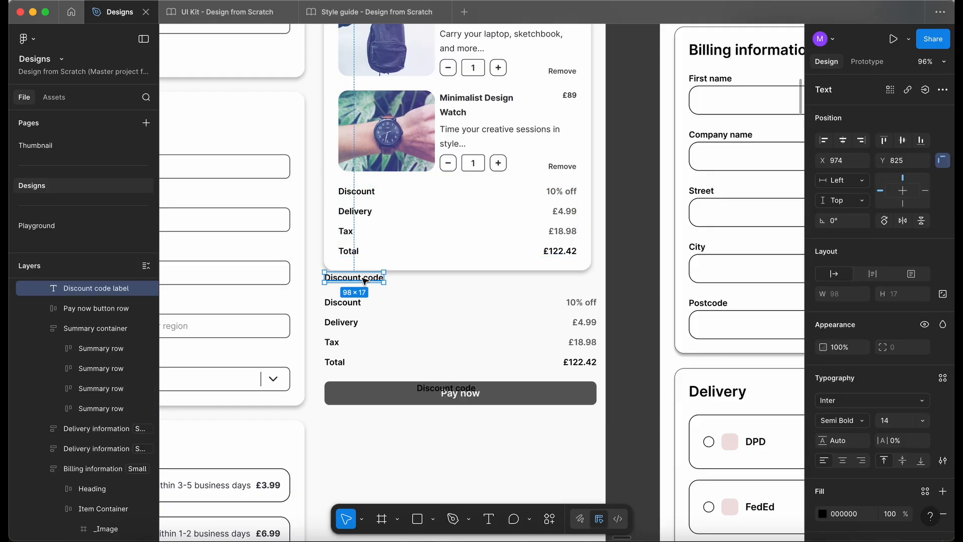
key("Escape")
left_click(359, 311)
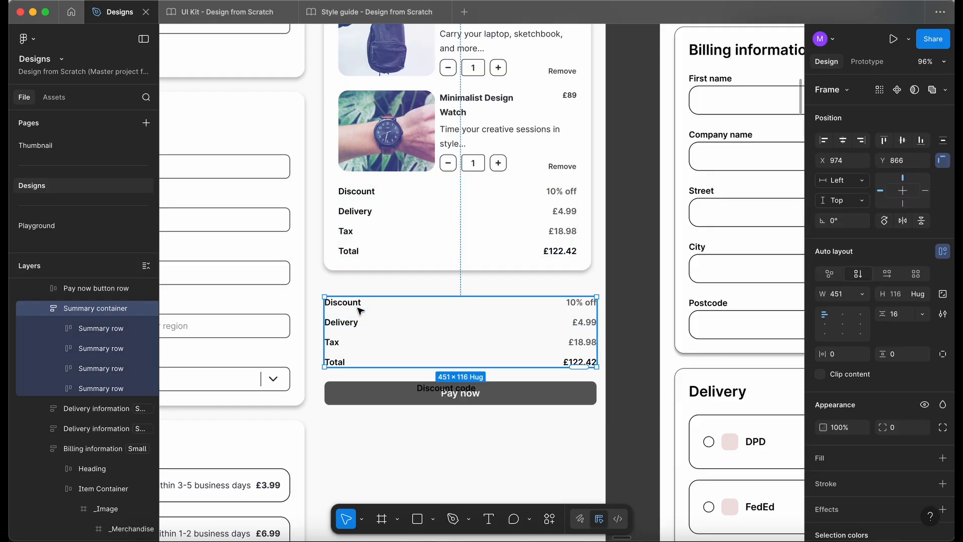
scroll(360, 311, "up", 1)
scroll(361, 311, "right", 1)
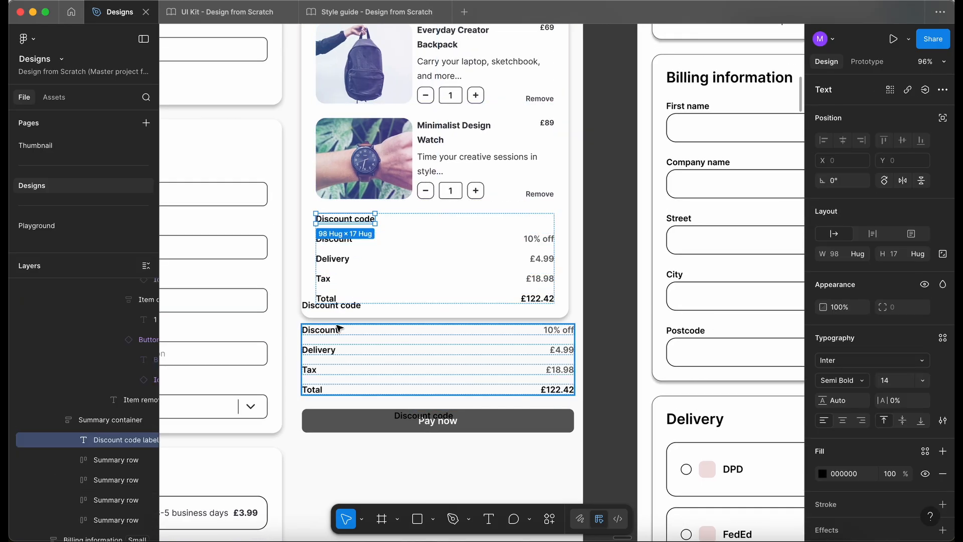
Step: Delete the leftover summary rows and stray Discount code labels beneath the items card
left_click(332, 334)
key("Delete")
left_click(323, 307)
key("Delete")
left_click(366, 418)
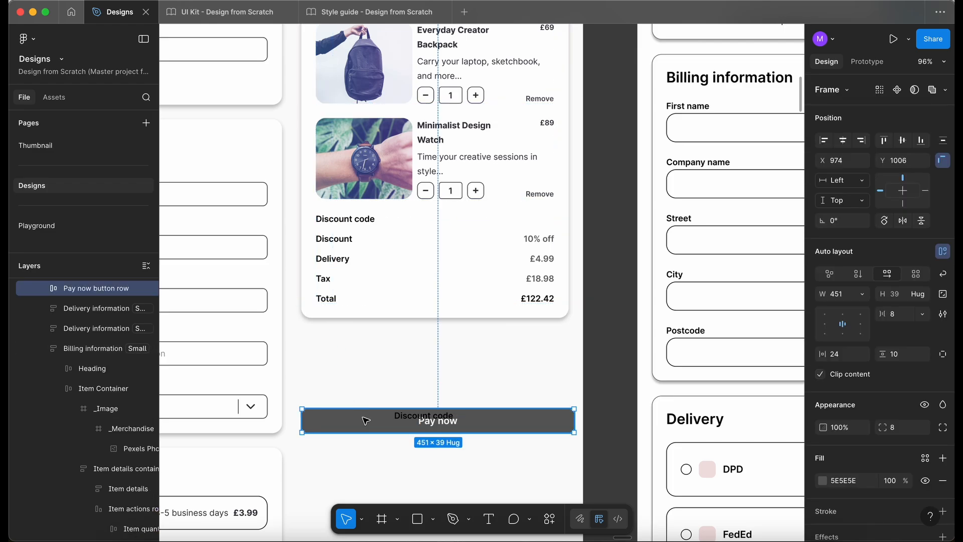
left_click(429, 421)
key("Delete")
left_click(412, 426)
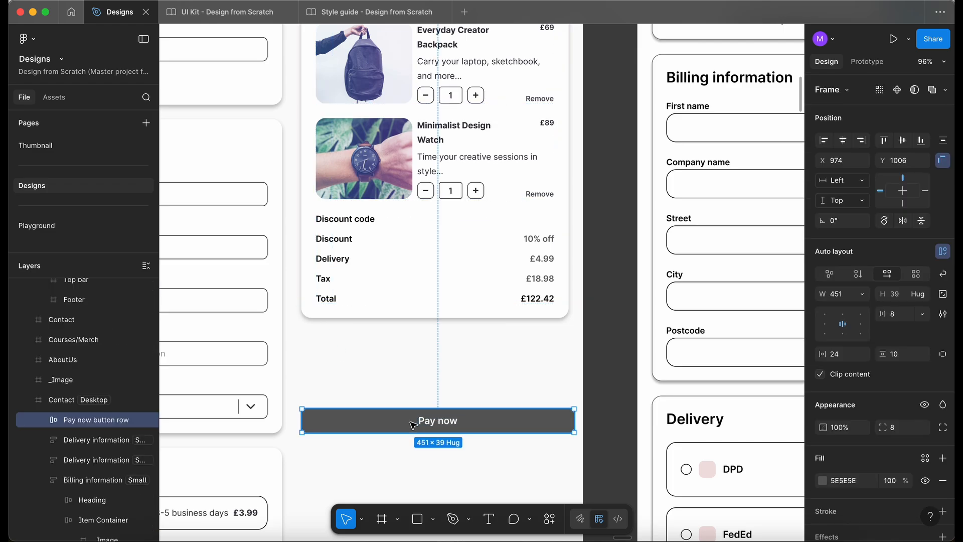
key("Delete")
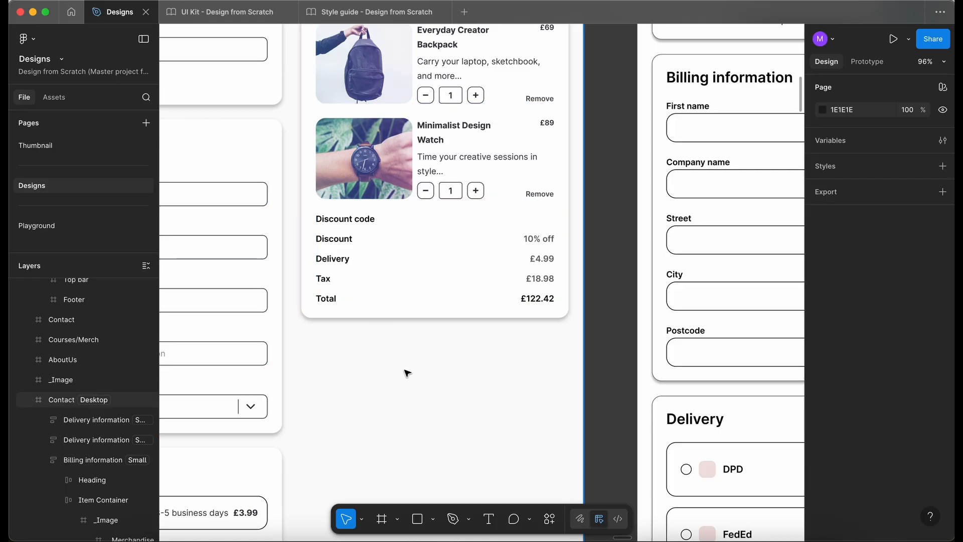
key("super+z")
Step: Add the UI Kit's primary Button beneath the card's summary rows, set its width to fill and label it "Pay now"
left_click(53, 97)
type("bu")
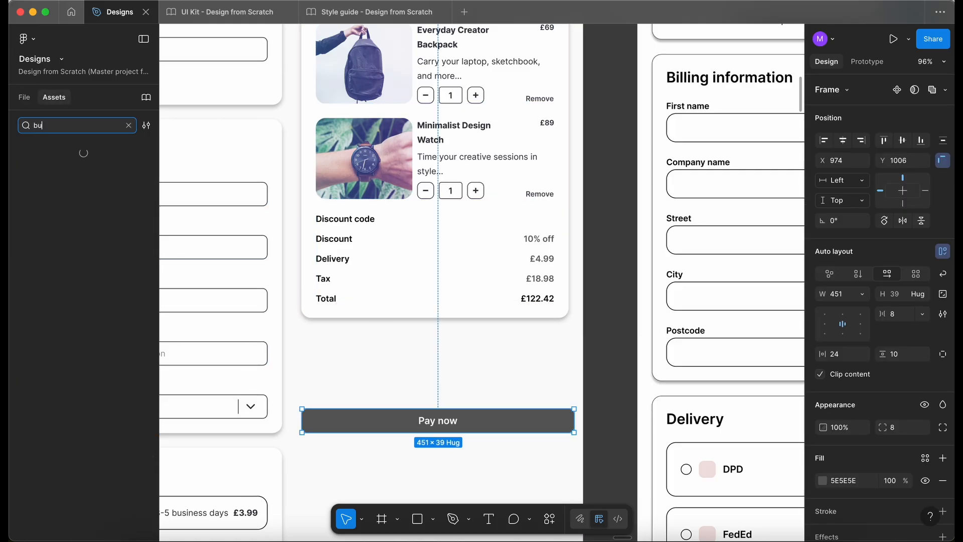
left_click_drag(48, 168, 351, 327)
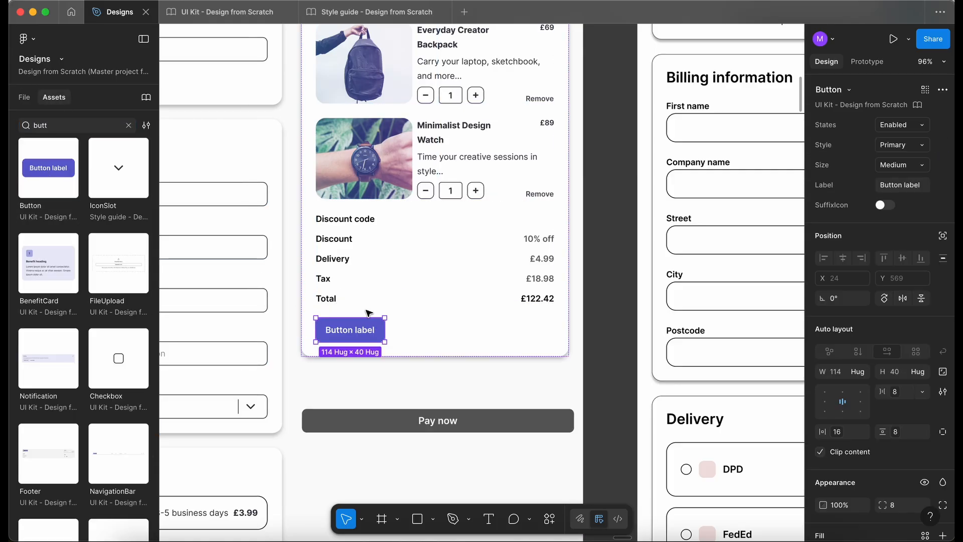
left_click(858, 371)
left_click(848, 384)
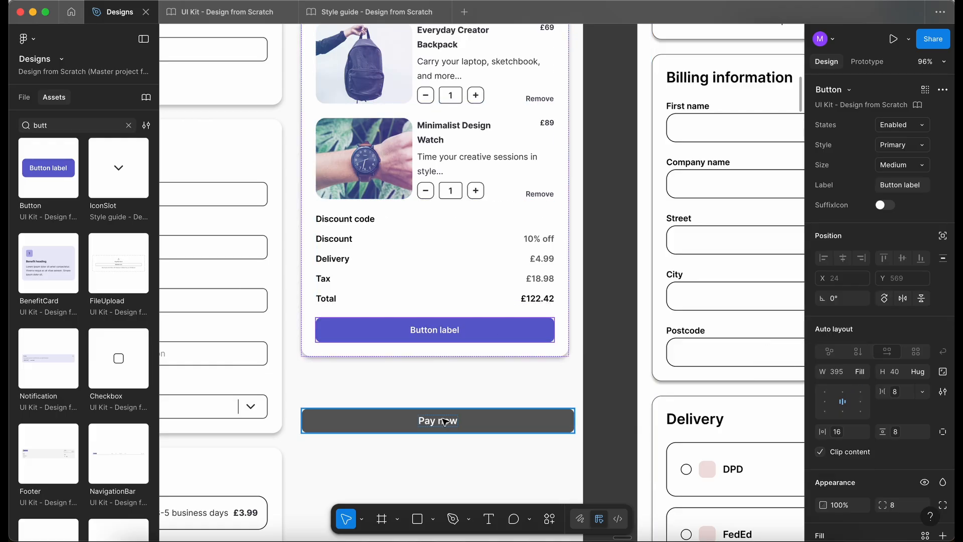
double_click(432, 330)
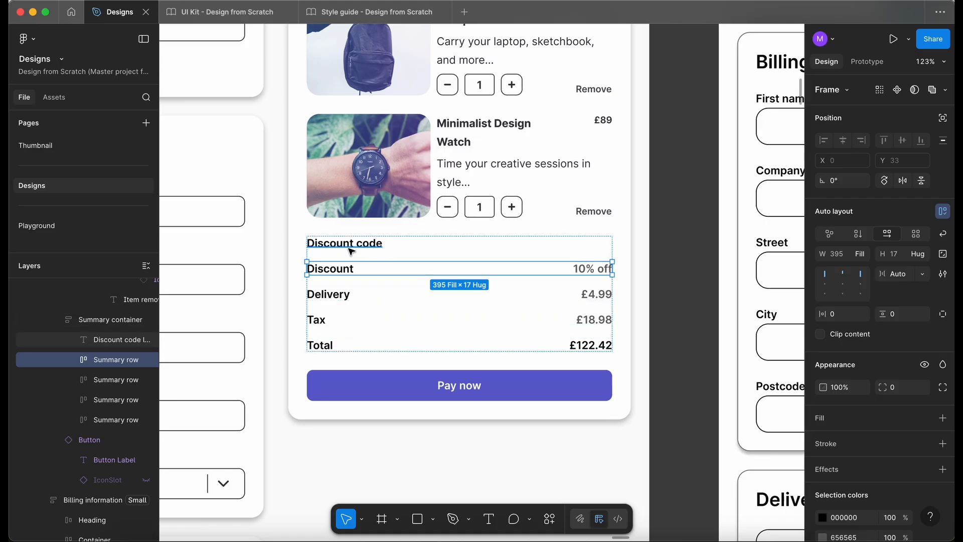
Step: Restyle the Discount code label with a chevron icon and update the summary to Discount applied 10% off, Delivery £4.99, VAT £28.44, Total £175.63
left_click(350, 249)
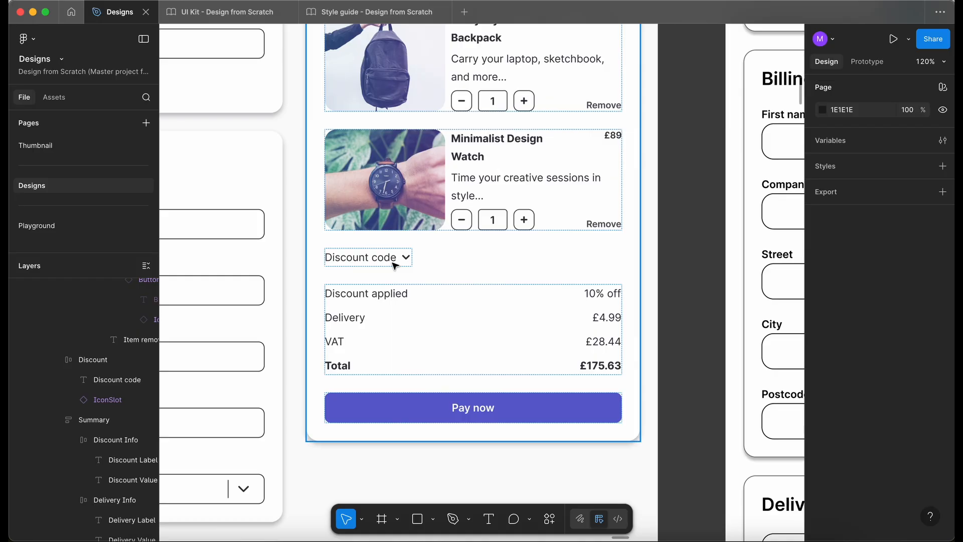
left_click(425, 293)
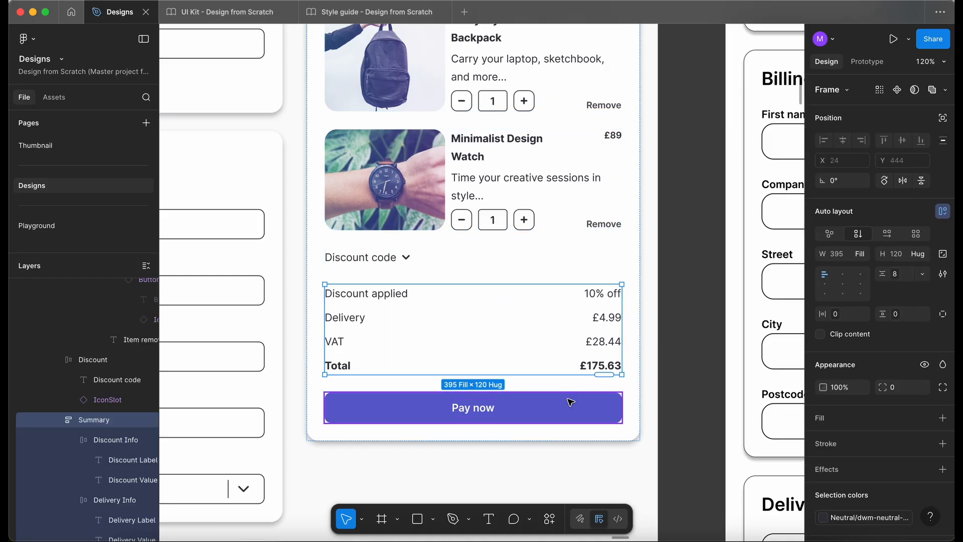
scroll(571, 402, "down", 10)
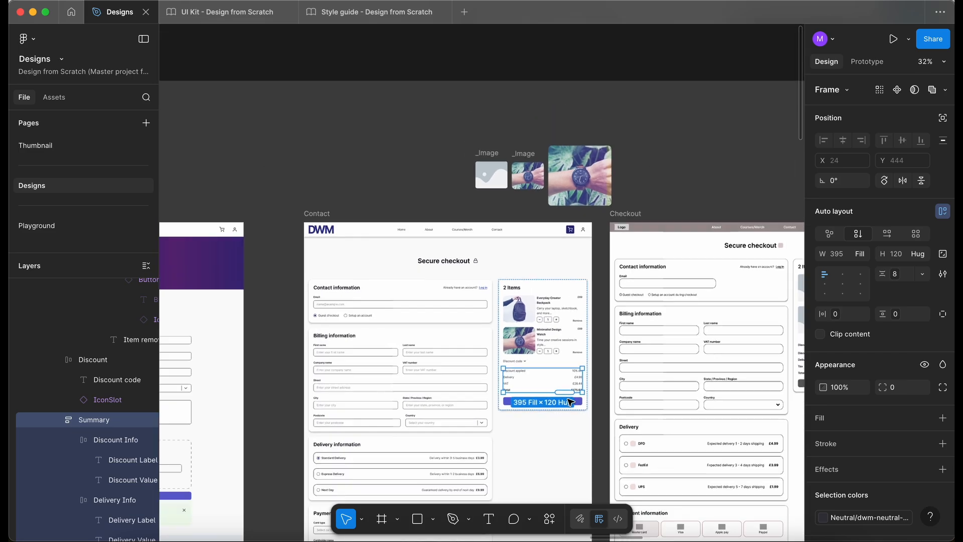
left_click(617, 378)
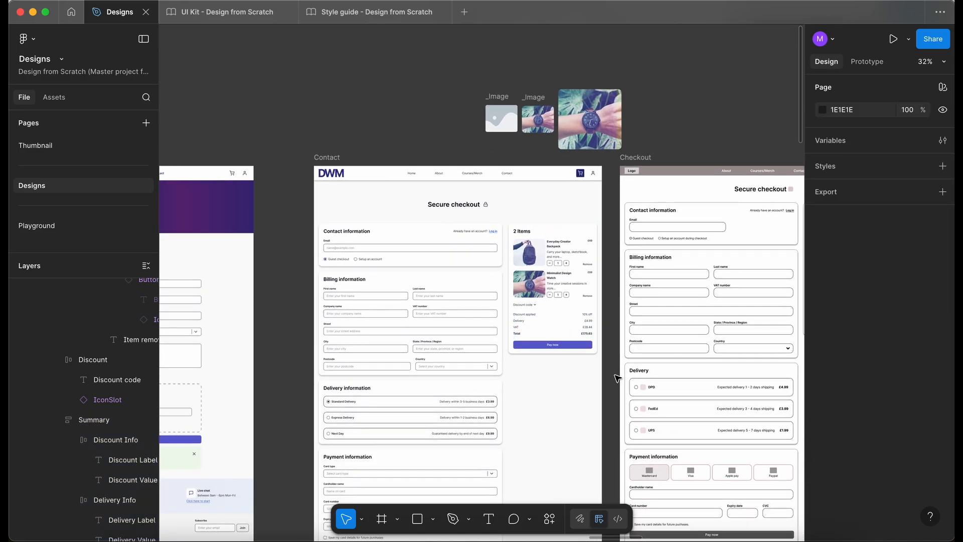
Step: Review the checkout design from its Secure checkout heading to the payment section and compare its layout with the Checkout wireframe
left_click(460, 208)
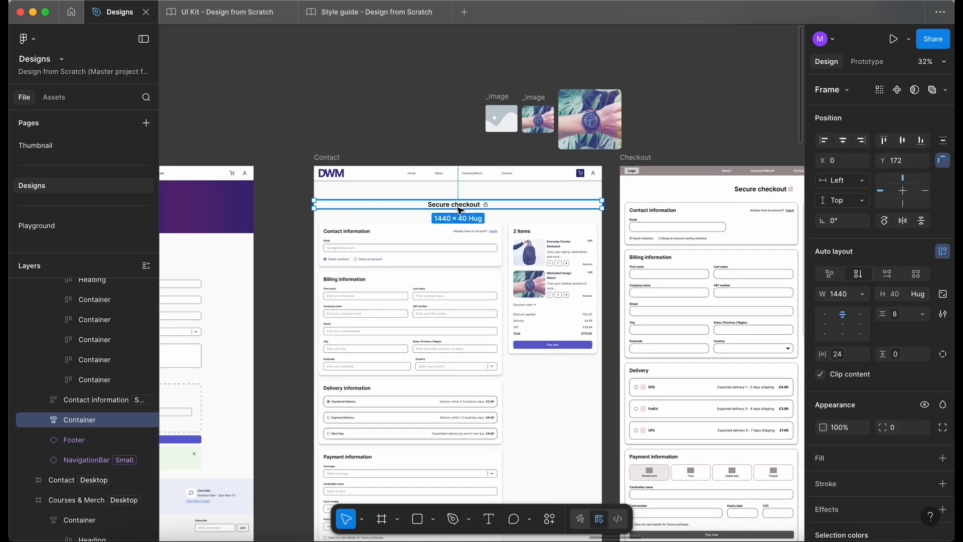
scroll(459, 209, "up", 4)
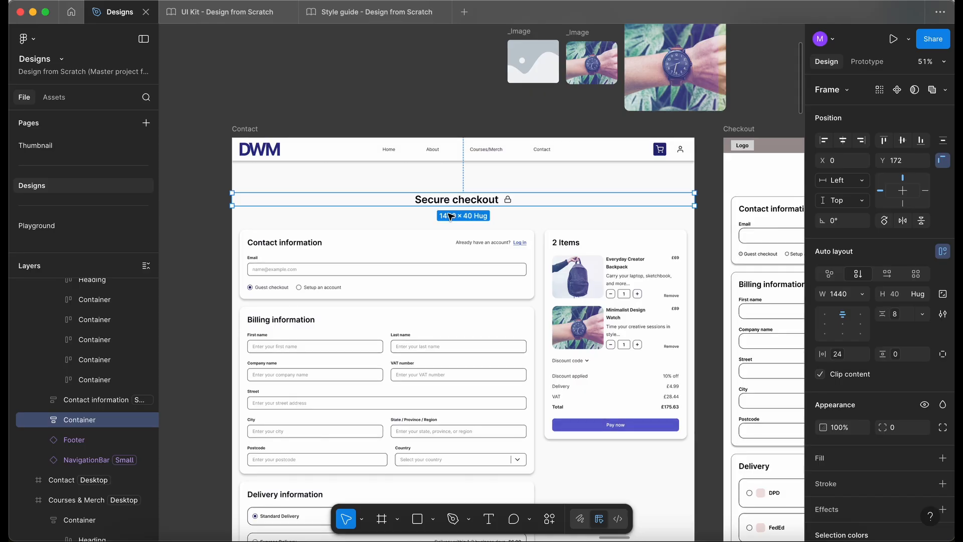
scroll(450, 216, "down", 1)
scroll(452, 226, "down", 2)
scroll(452, 226, "down", 5)
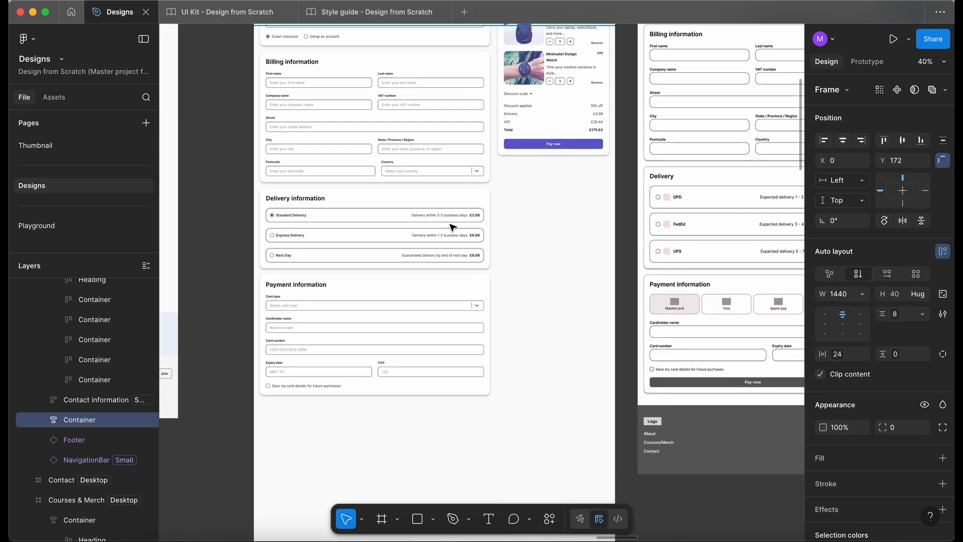
scroll(454, 227, "down", 3)
scroll(453, 227, "up", 6)
scroll(453, 227, "right", 5)
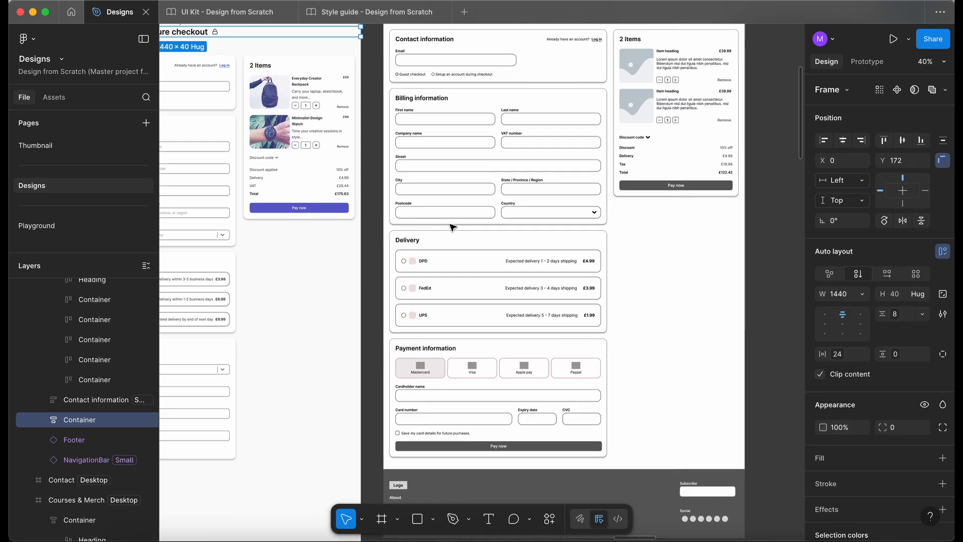
scroll(453, 227, "up", 2)
scroll(453, 226, "left", 3)
scroll(466, 178, "up", 4)
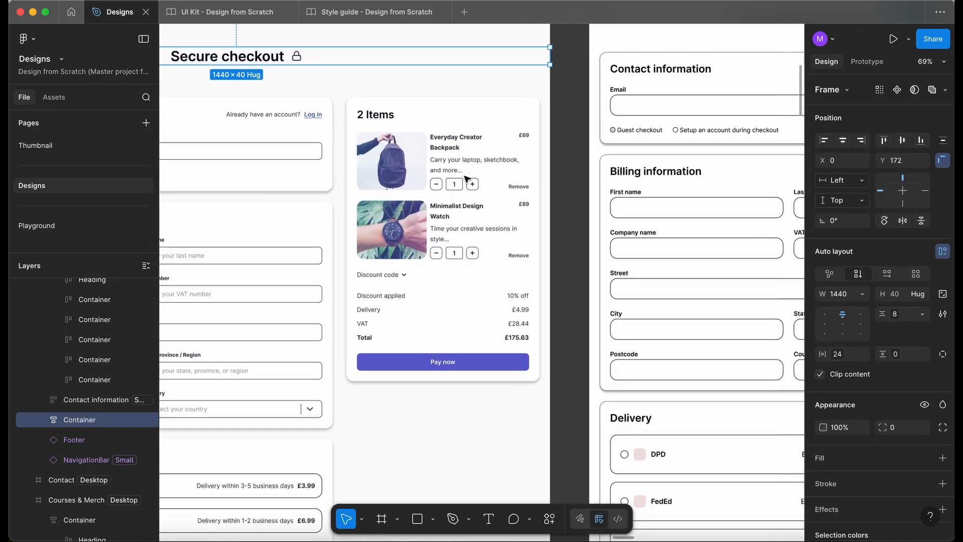
Step: Measure the spacing above and below the "Let's have a chat!" heading on the Contact page
scroll(466, 177, "down", 5)
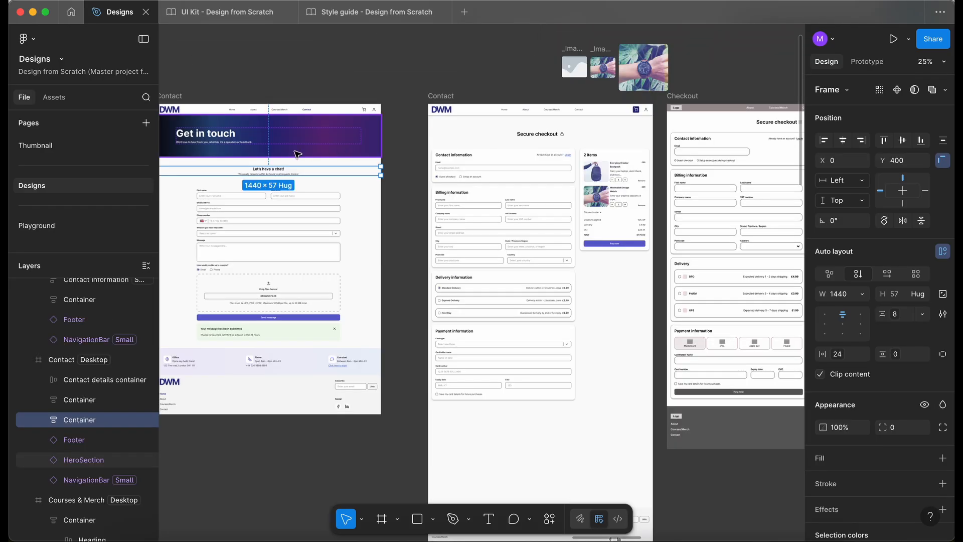
left_click(415, 151)
scroll(361, 207, "up", 2)
scroll(361, 206, "left", 3)
left_click(364, 203)
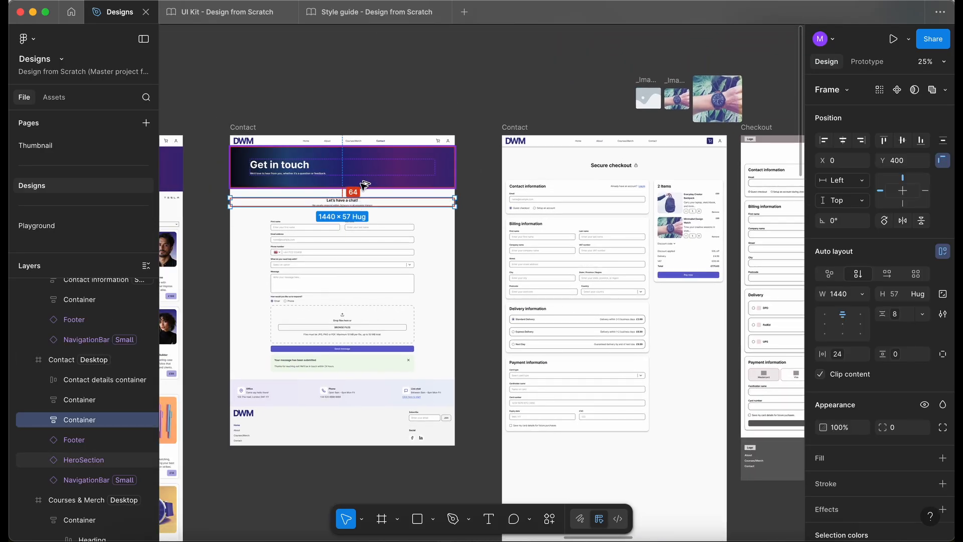
scroll(370, 247, "up", 3)
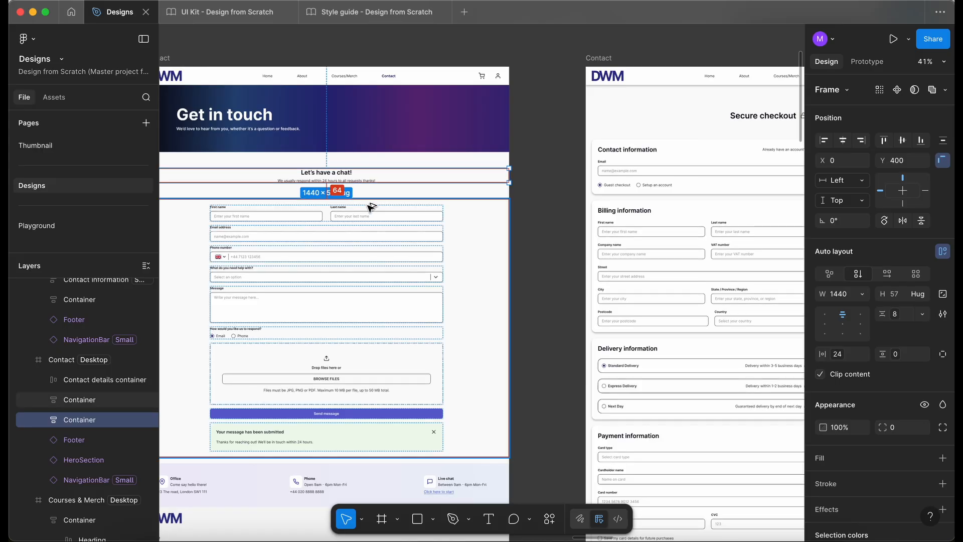
scroll(372, 158, "right", 8)
scroll(372, 158, "up", 2)
Step: Move the Secure checkout heading up to about 64 px beneath the navigation bar, matching the Contact page's heading spacing
left_click(422, 167)
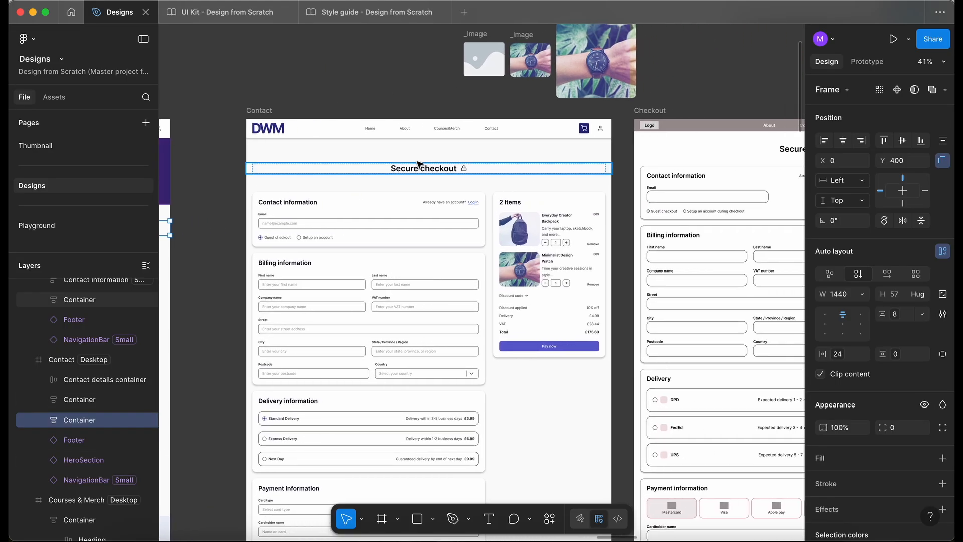
key("shift+Up")
key("shift+Up")
key("shift+Up")
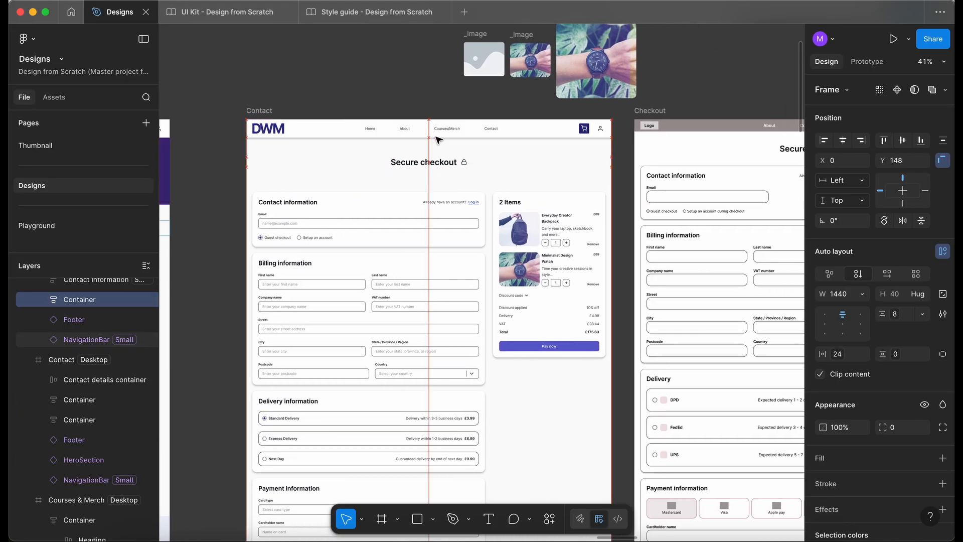
key("shift+Up")
key("Up")
key("Up")
key("Up")
key("Up")
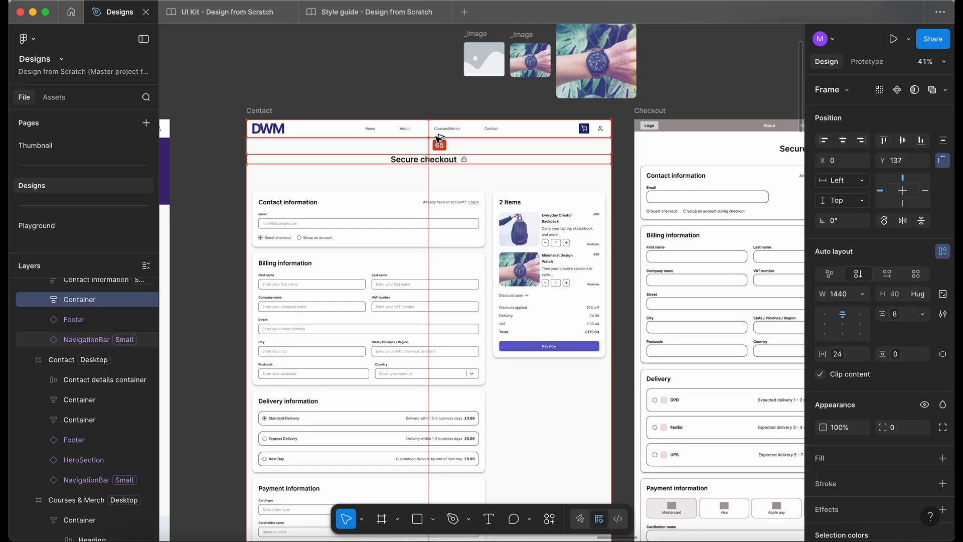
Step: Move the contact, billing, delivery and payment sections together with the 2 Items card up closer to the Secure checkout heading
scroll(439, 138, "down", 3)
left_click(333, 340)
left_click(351, 273, "shift")
left_click(360, 228, "shift")
left_click(376, 133, "shift")
left_click(442, 150, "shift")
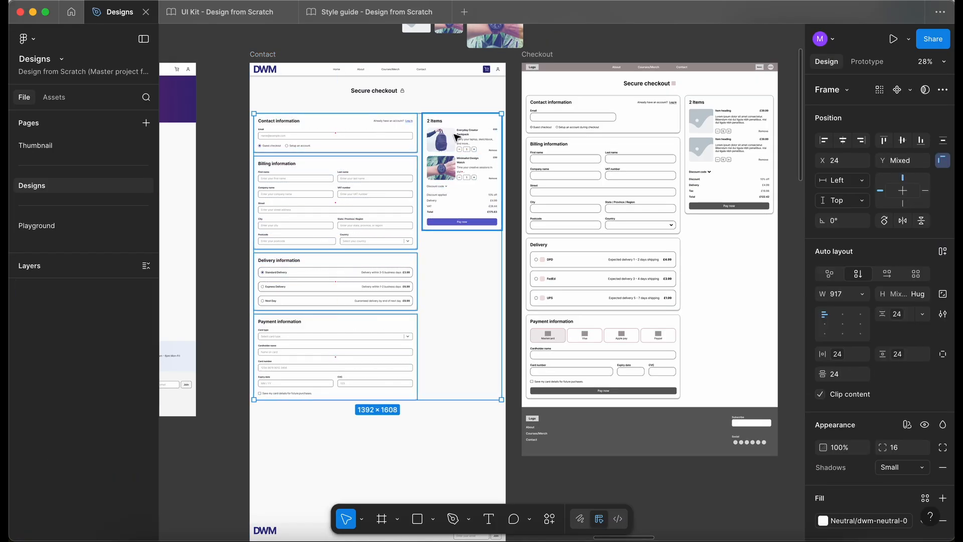
scroll(350, 105, "up", 3)
left_click_drag(380, 149, 381, 139)
key("alt")
scroll(394, 90, "down", 3)
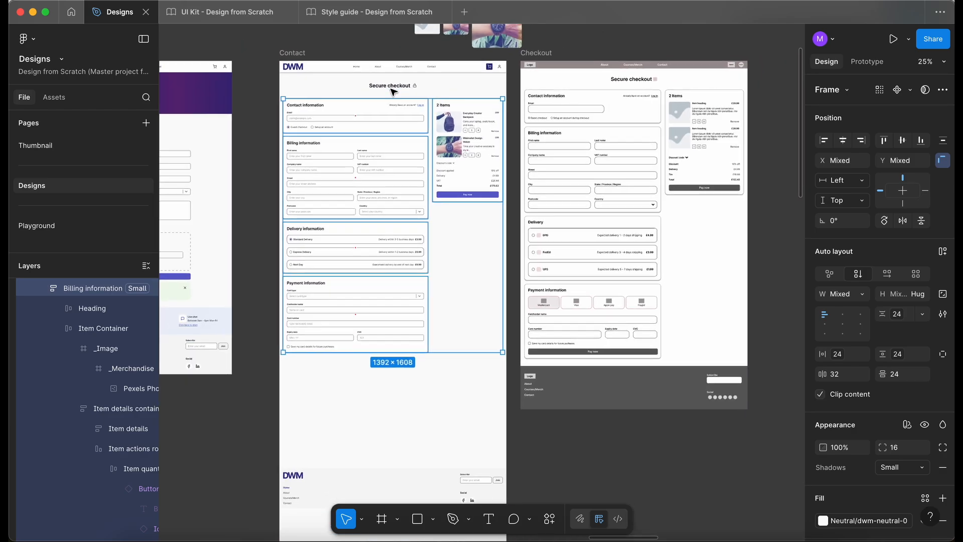
Step: Move the checkout design's footer up to just beneath the Payment information section
left_click(557, 394)
scroll(557, 394, "up", 3)
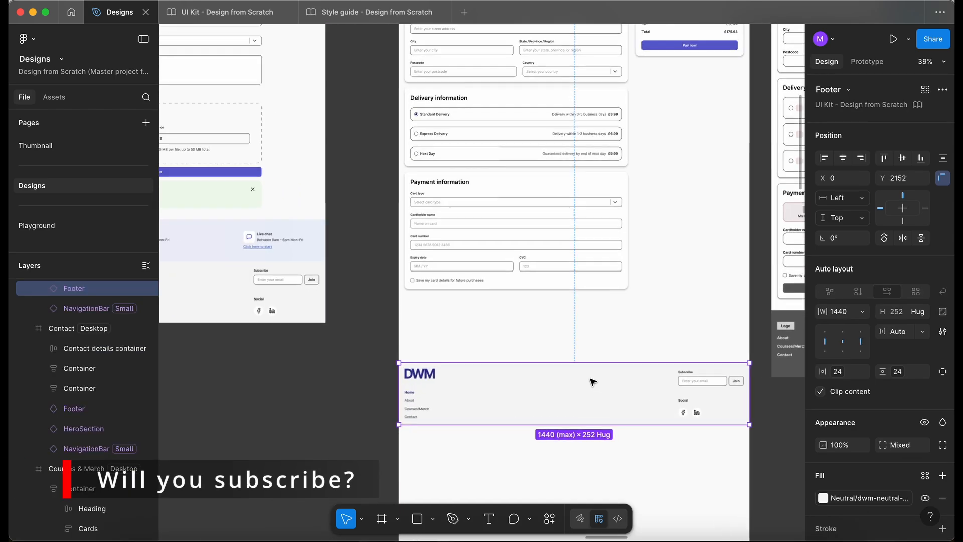
left_click_drag(577, 381, 590, 286)
Step: Measure the gap between the footer and the last section on the Courses & Merch page and the Home page
scroll(590, 286, "down", 5)
scroll(590, 286, "down", 3)
left_click(678, 334)
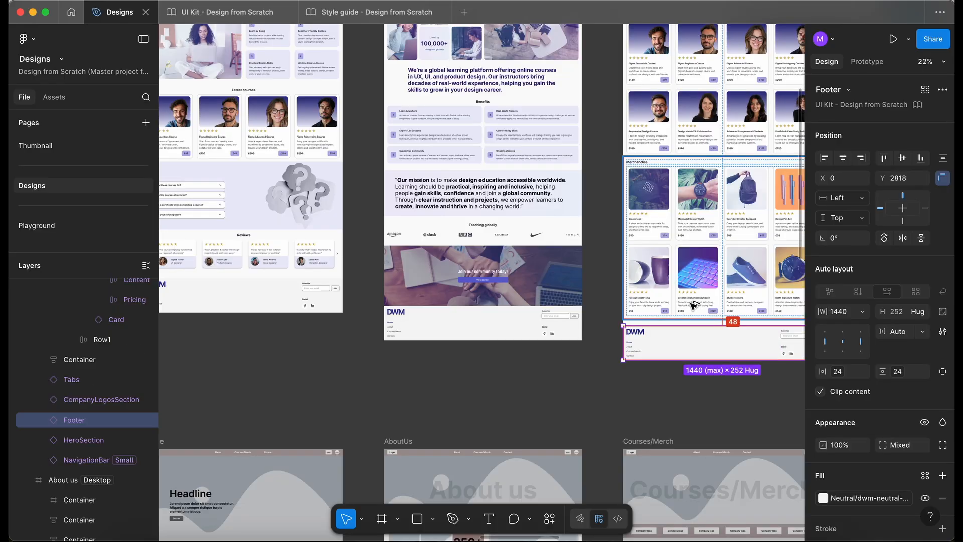
left_click(253, 304)
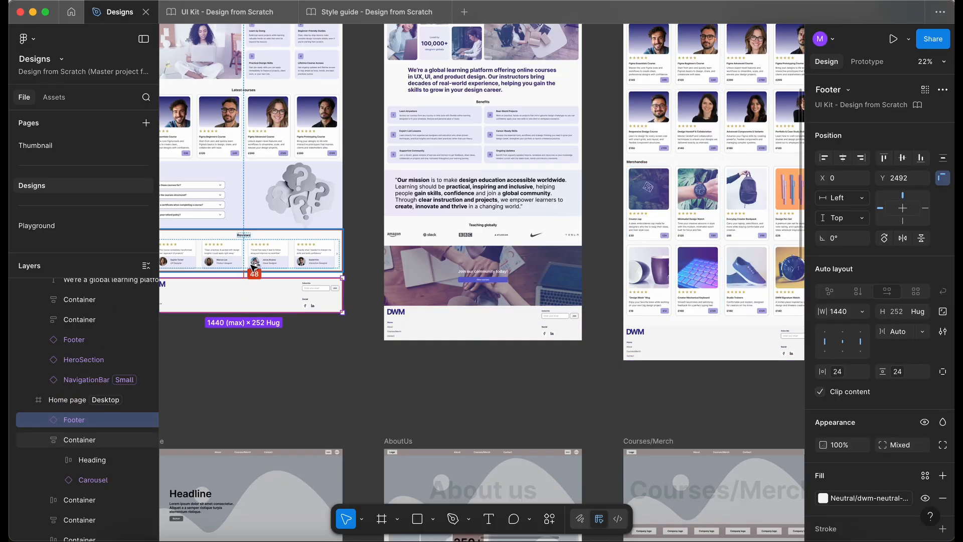
Step: Shorten the finished checkout design's frame to 2148 px high so that it ends at the footer
scroll(233, 347, "right", 10)
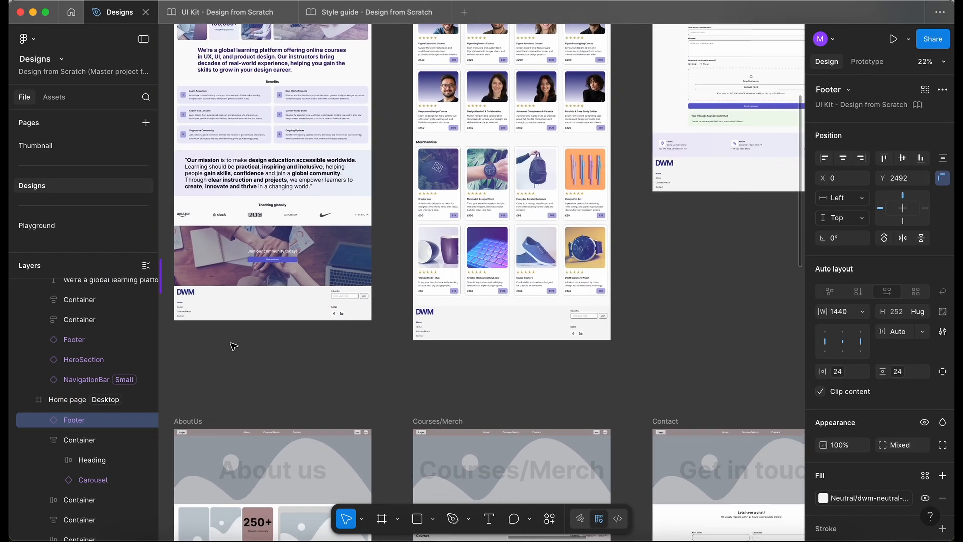
scroll(232, 346, "up", 5)
scroll(232, 346, "right", 2)
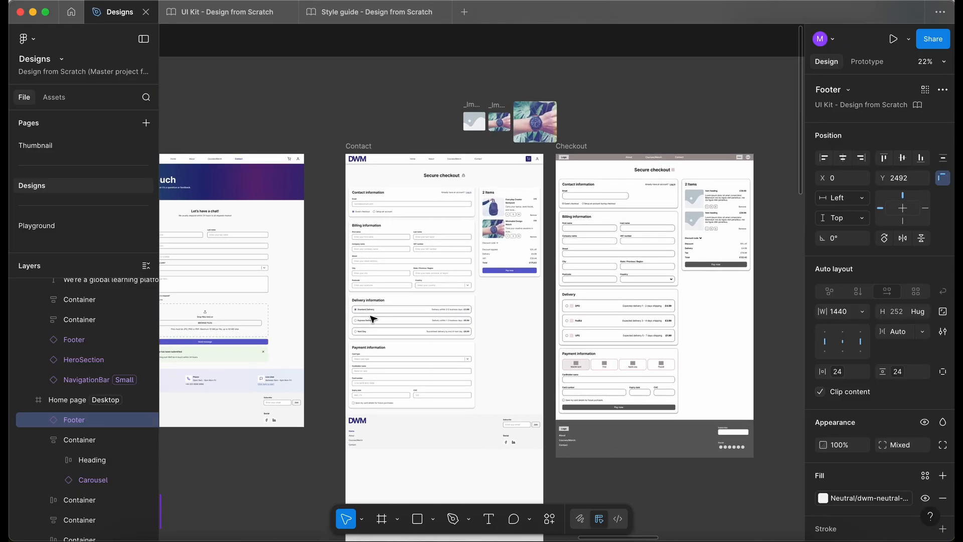
left_click(359, 147)
scroll(362, 176, "down", 5)
scroll(362, 176, "right", 2)
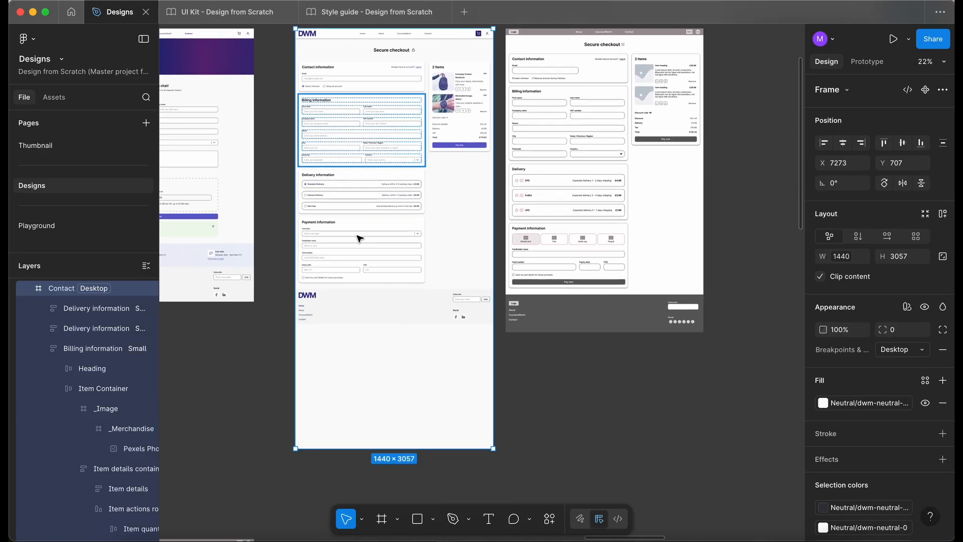
left_click_drag(367, 447, 366, 323)
scroll(365, 324, "up", 5)
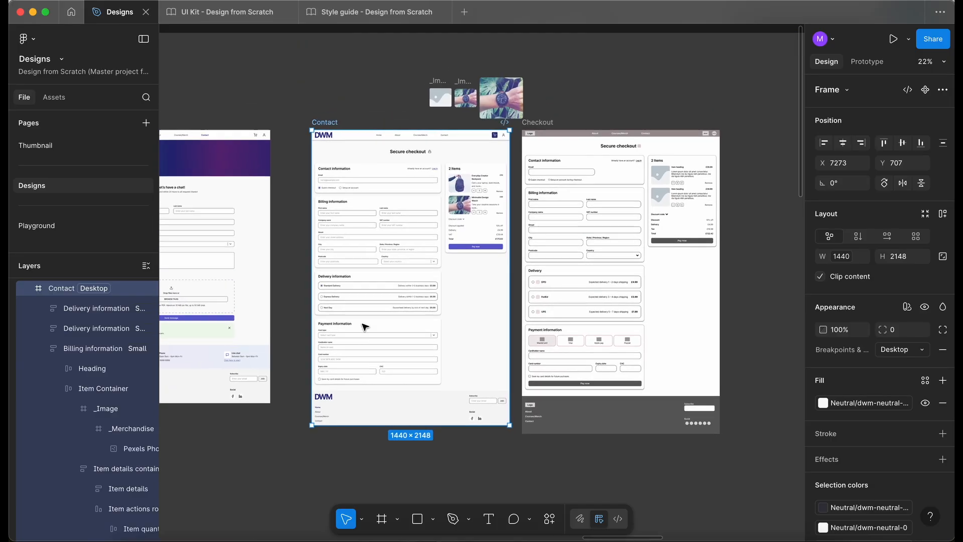
Step: Delete the leftover _Image placeholders and watch pictures above the checkout frames
left_click(370, 210)
scroll(371, 210, "down", 2)
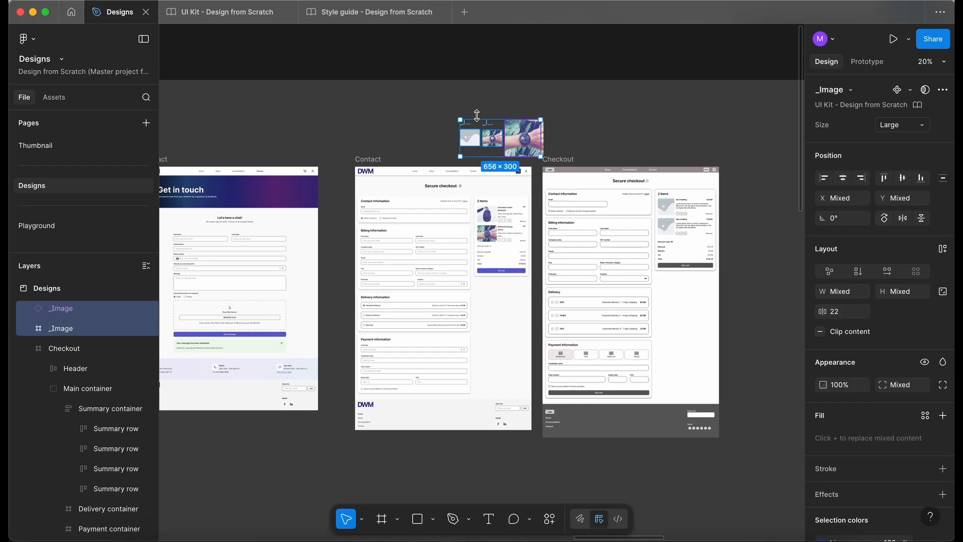
key("BackSpace")
left_click(479, 118)
scroll(479, 118, "right", 1)
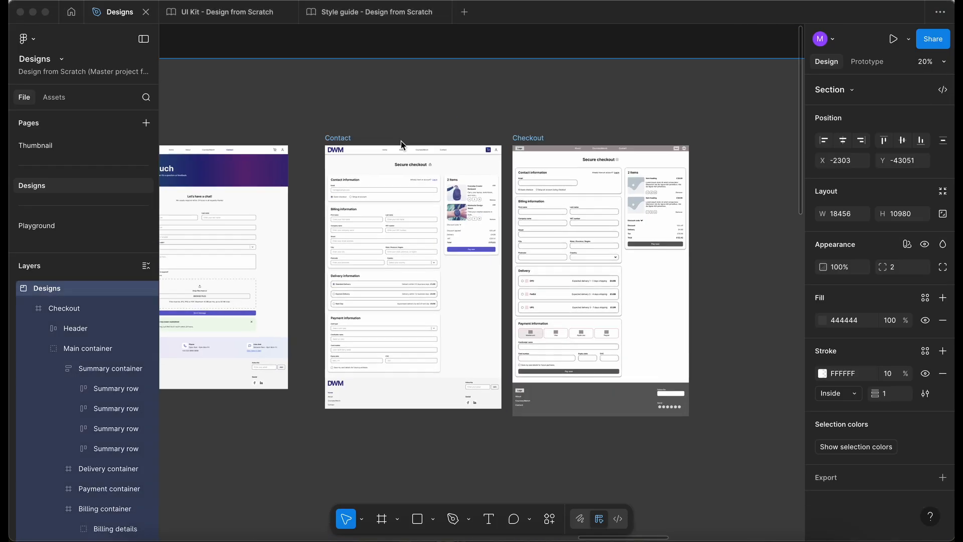
Step: Rename the finished Secure checkout design's frame from Contact to Checkout
scroll(377, 127, "left", 1)
scroll(376, 128, "up", 3)
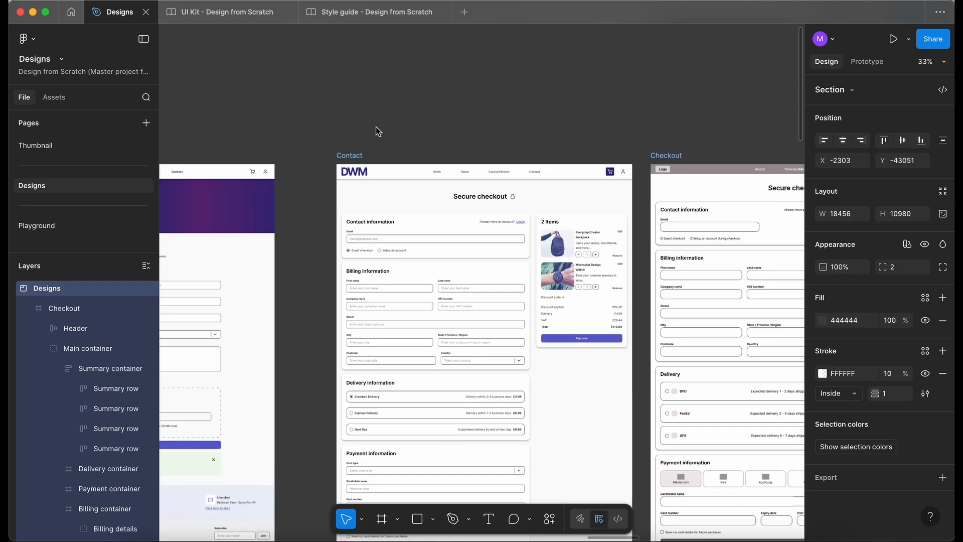
left_click(353, 153)
type("Checkout")
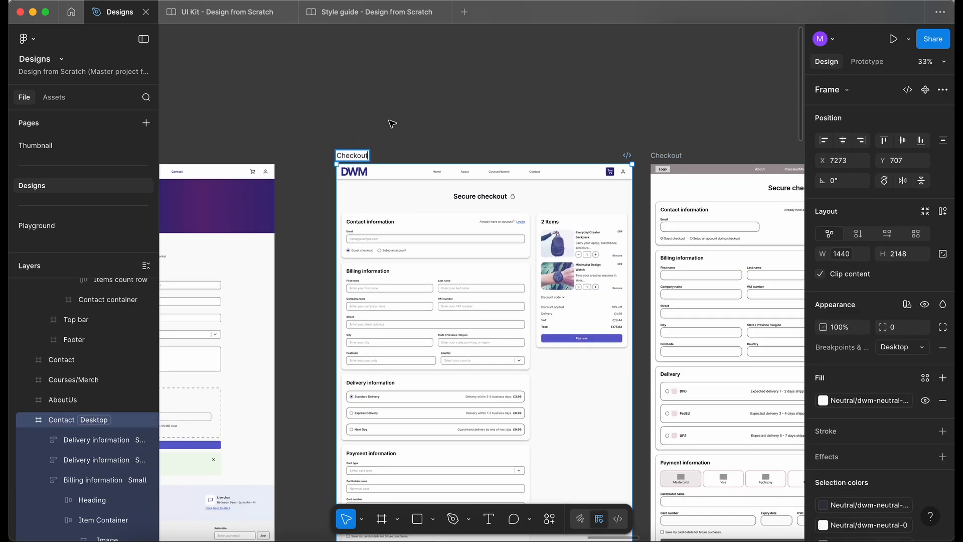
left_click(406, 112)
scroll(406, 112, "down", 3)
scroll(407, 111, "right", 3)
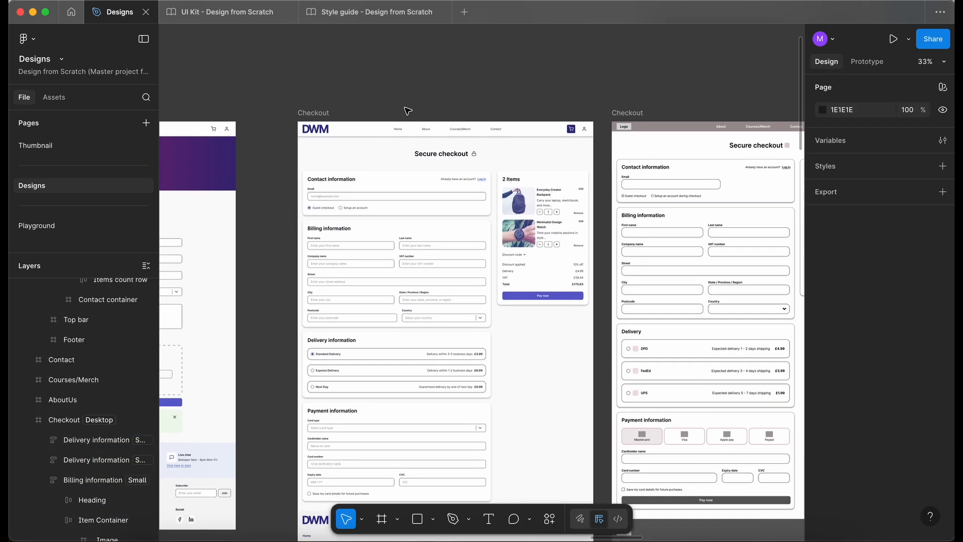
Step: Compare the finished Checkout design side by side with its wireframe, with the interface hidden
scroll(581, 52, "down", 2)
scroll(580, 52, "right", 3)
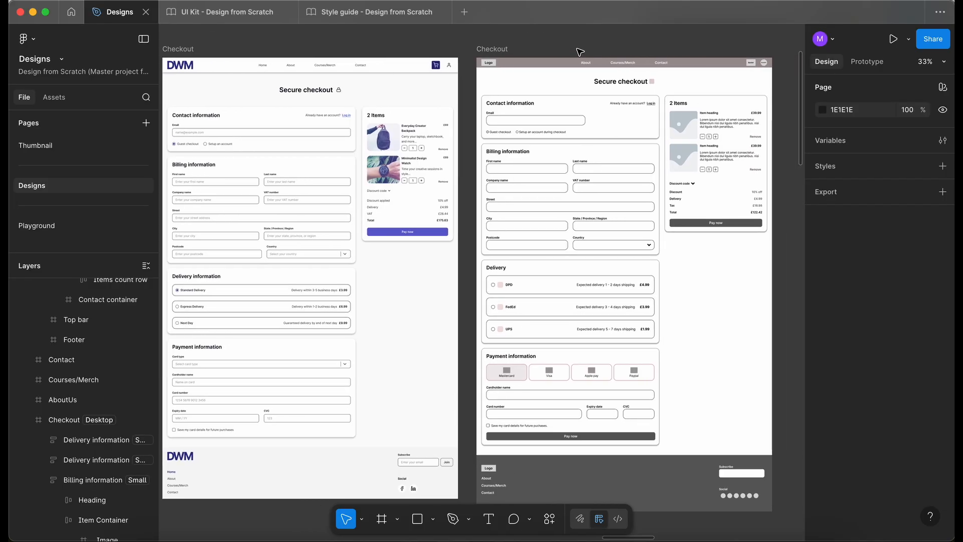
key("super+backslash")
scroll(339, 74, "up", 2)
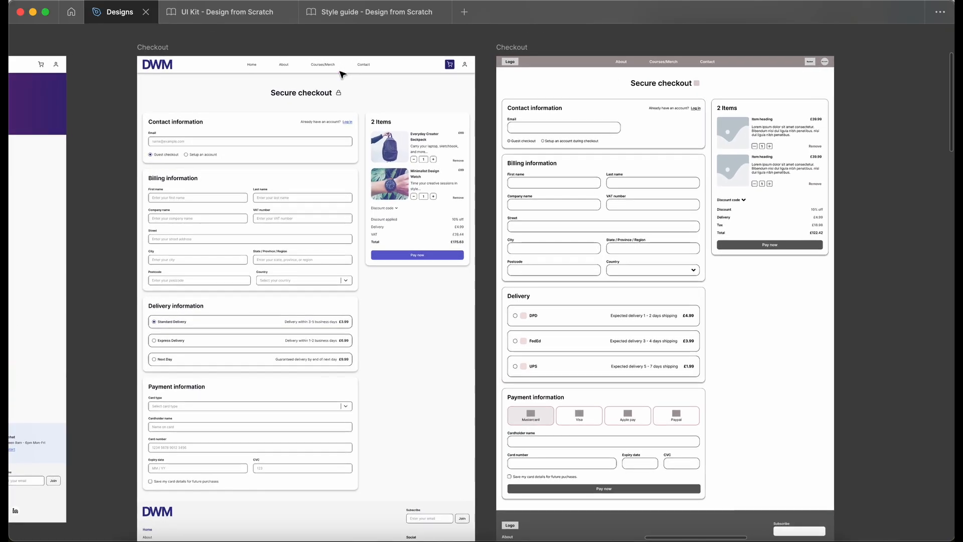
scroll(340, 74, "right", 1)
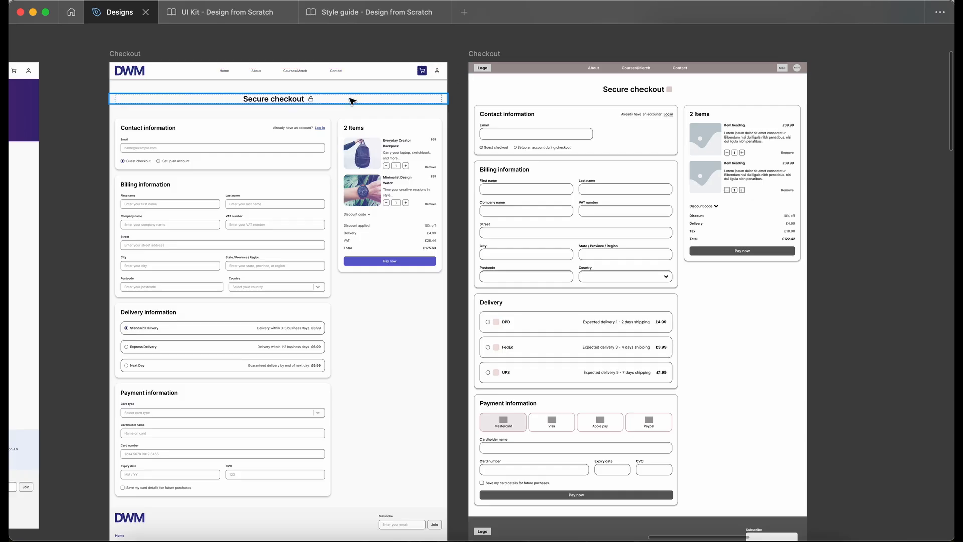
scroll(222, 222, "down", 2)
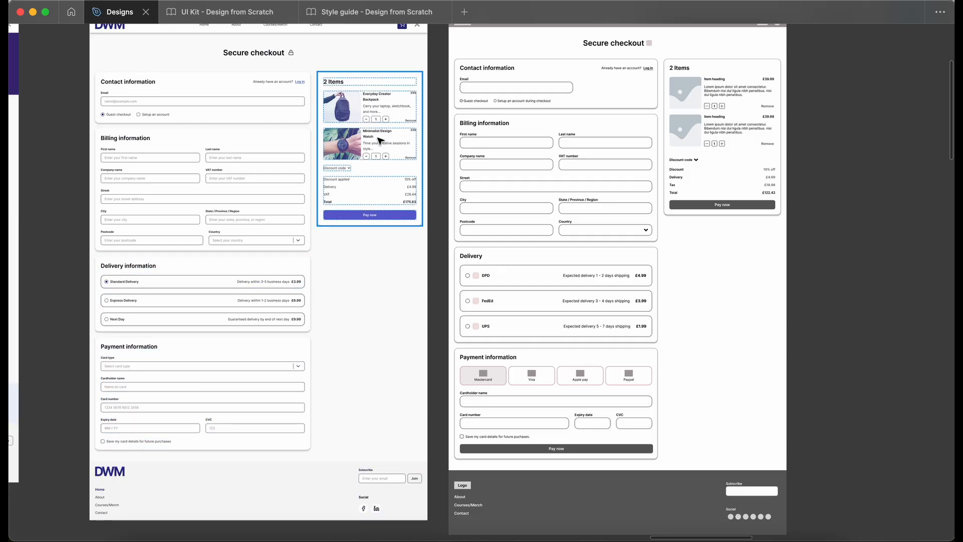
key("super+backslash")
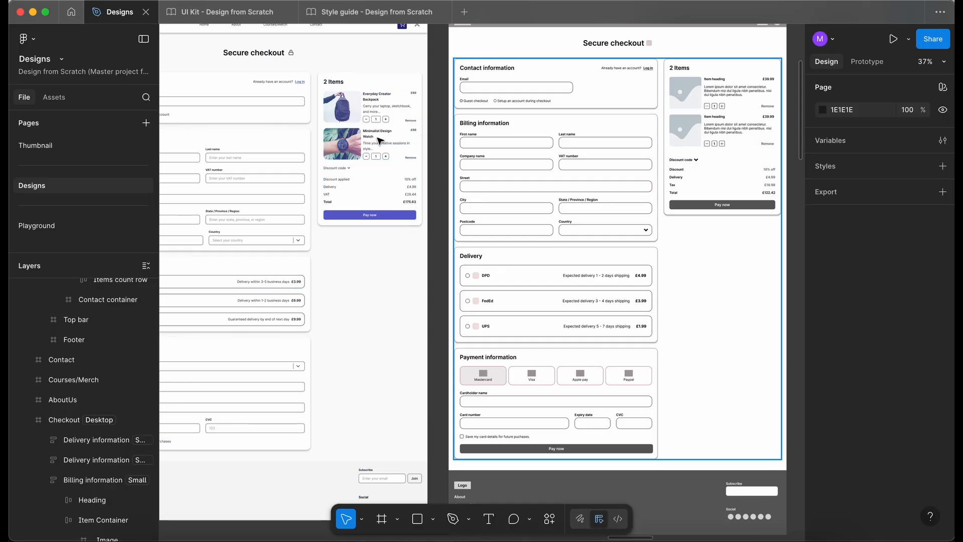
Step: Move the Checkout wireframe beneath the finished Checkout design, in line with the row of wireframes
scroll(500, 179, "down", 5)
left_click_drag(489, 118, 396, 394)
scroll(337, 390, "down", 3)
left_click(406, 348)
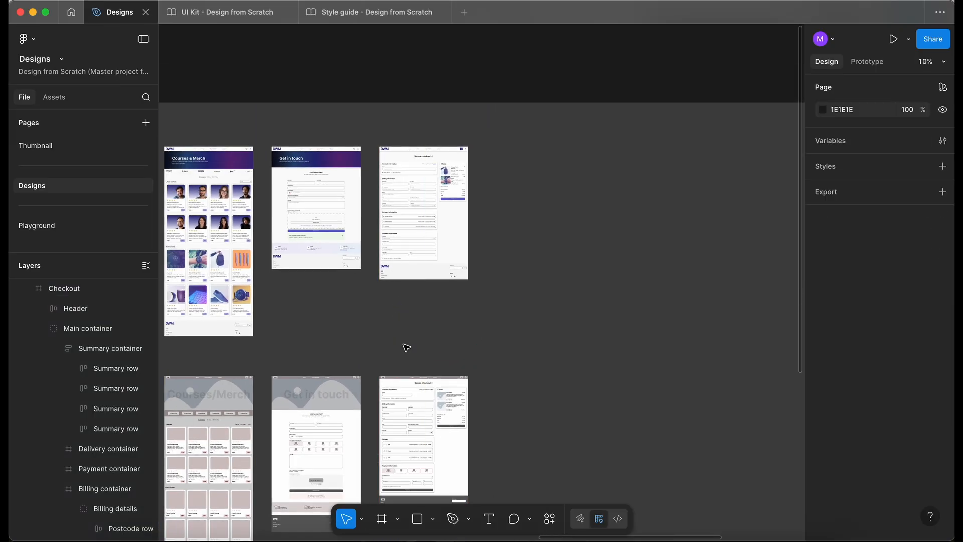
Step: Preview the finished Checkout frame and open that preview in its own tab
scroll(393, 112, "up", 5)
left_click(393, 112)
scroll(510, 146, "right", 2)
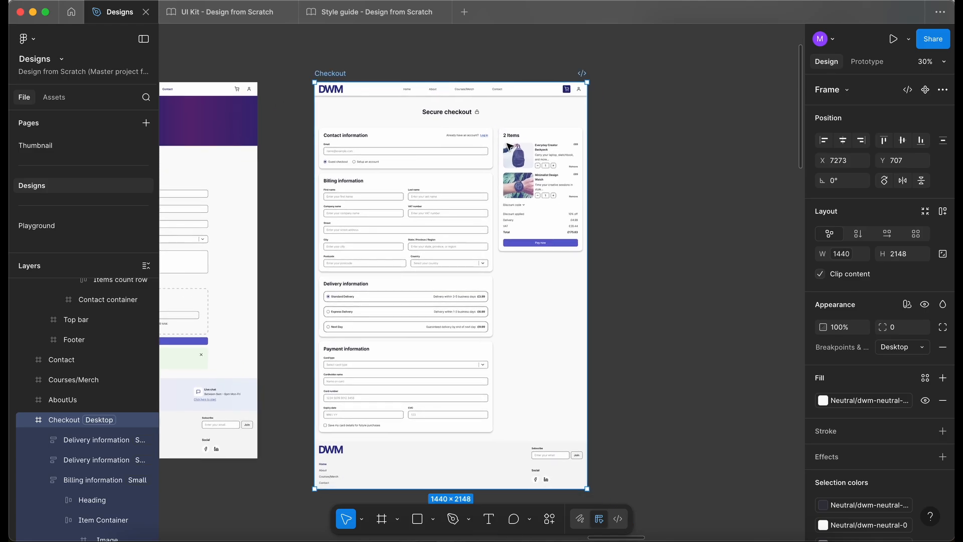
left_click(910, 39)
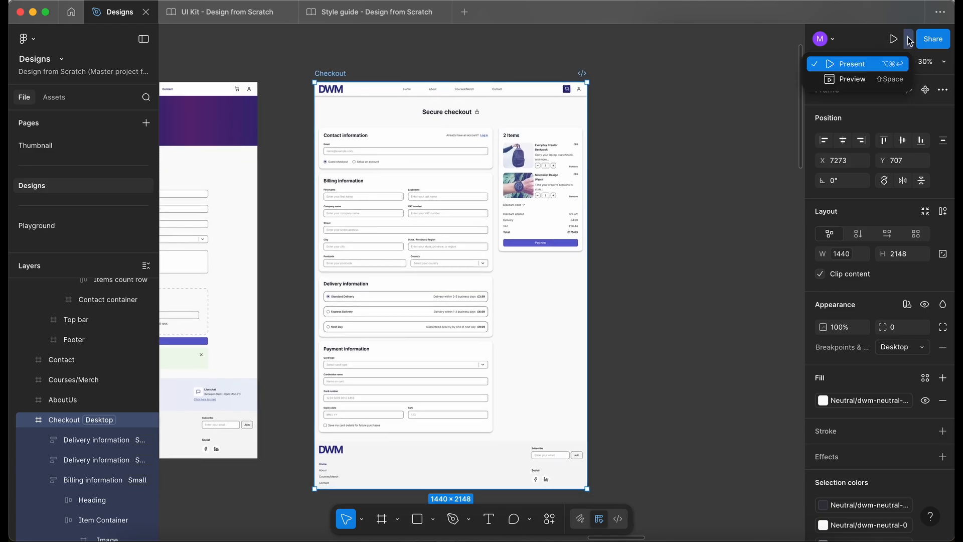
left_click(887, 80)
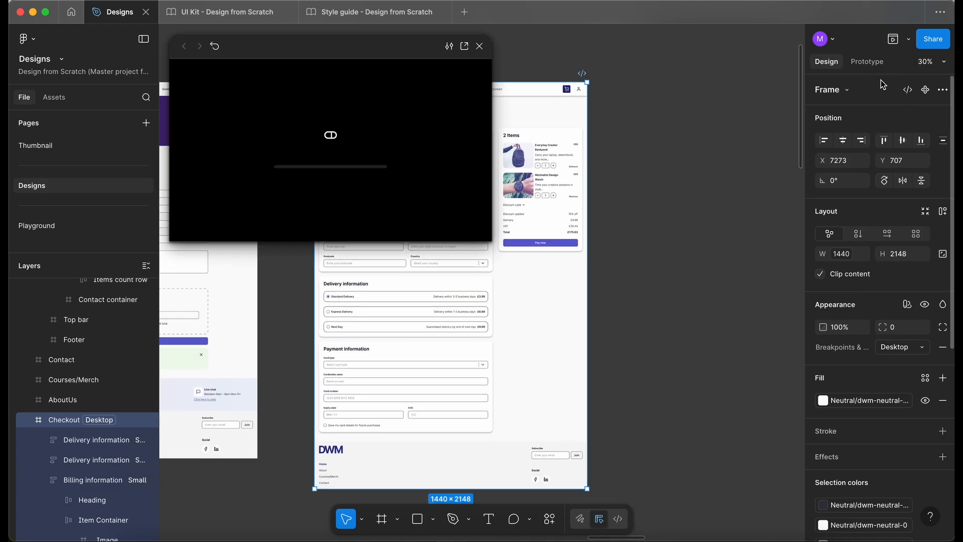
left_click(463, 47)
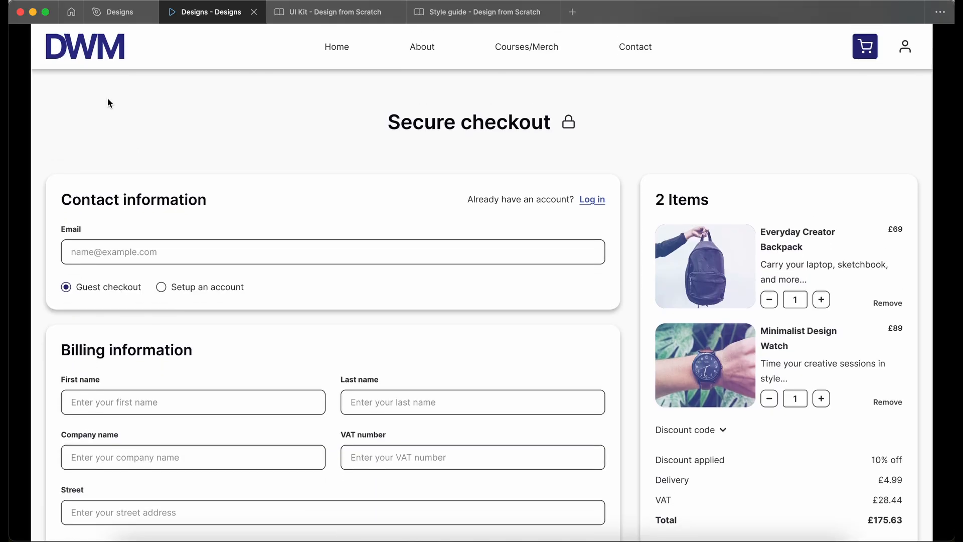
Step: Review the Checkout page in the prototype view, examining the form sections, footer and 2 Items summary
scroll(31, 155, "down", 2)
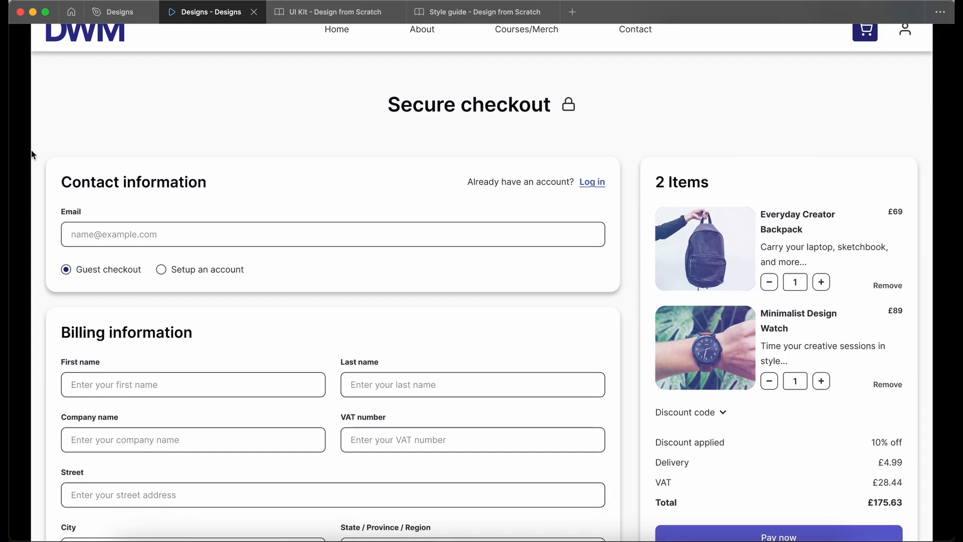
scroll(32, 155, "down", 1)
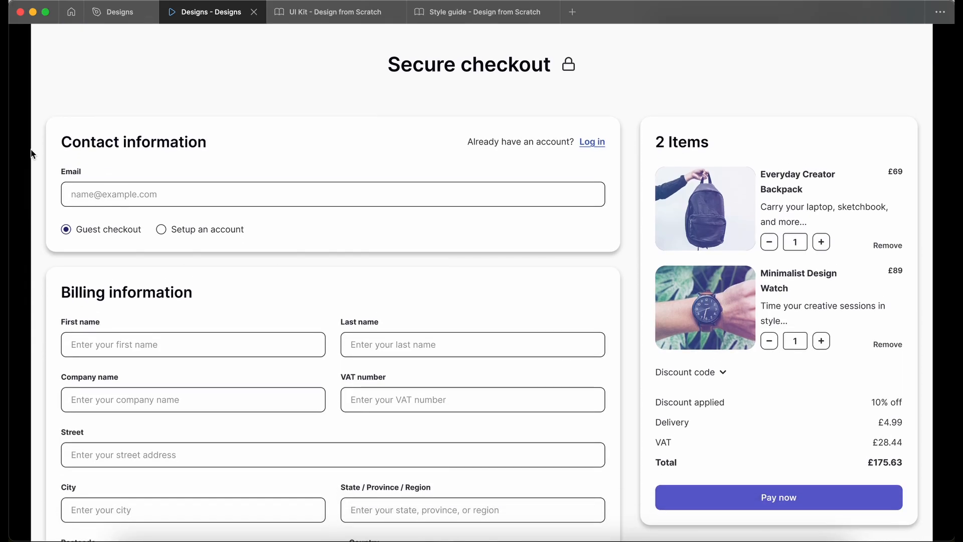
scroll(32, 155, "down", 5)
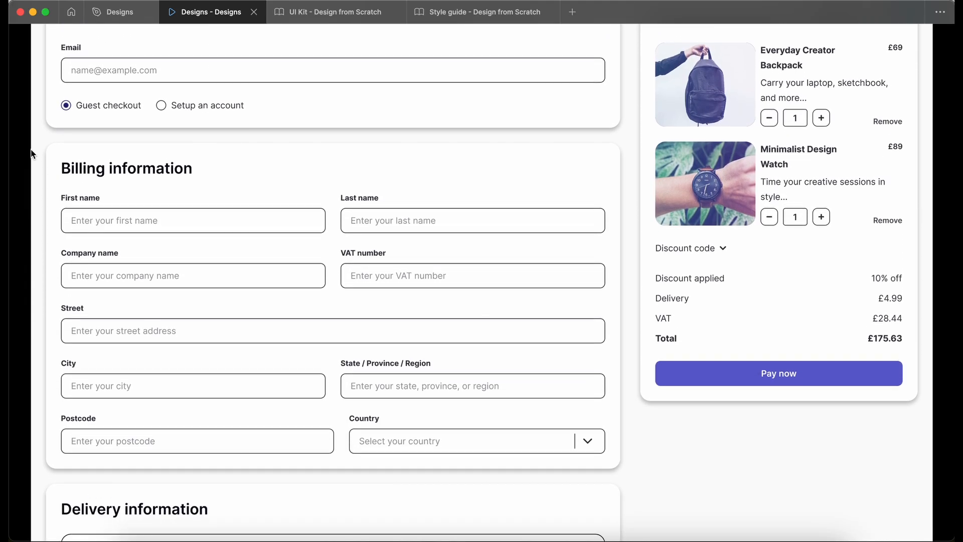
scroll(32, 155, "down", 3)
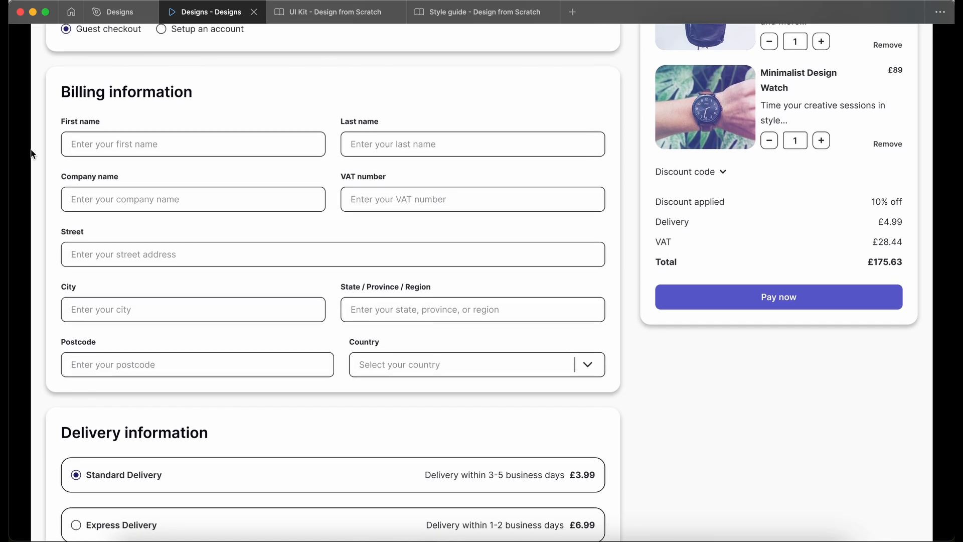
scroll(31, 155, "down", 1)
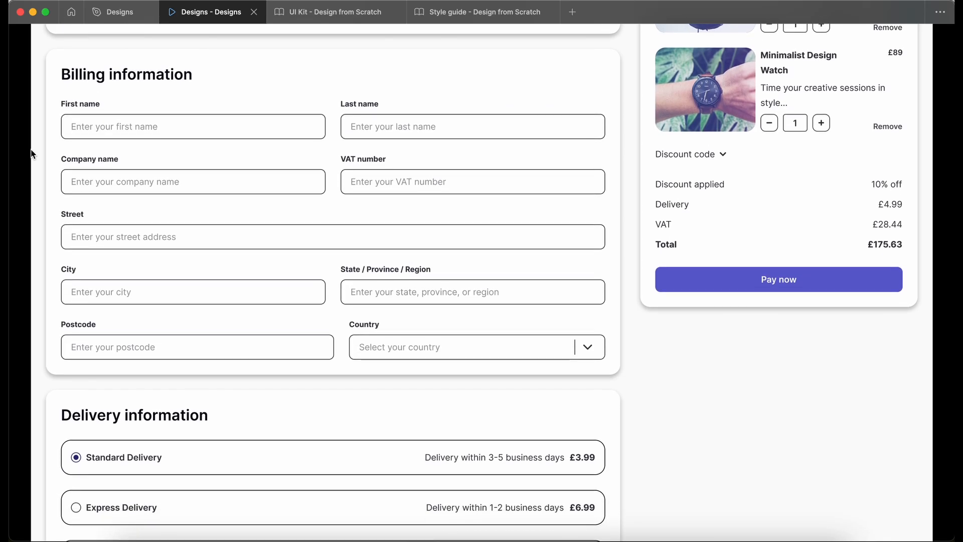
scroll(31, 154, "down", 8)
scroll(31, 155, "down", 13)
scroll(31, 154, "up", 20)
scroll(31, 155, "up", 3)
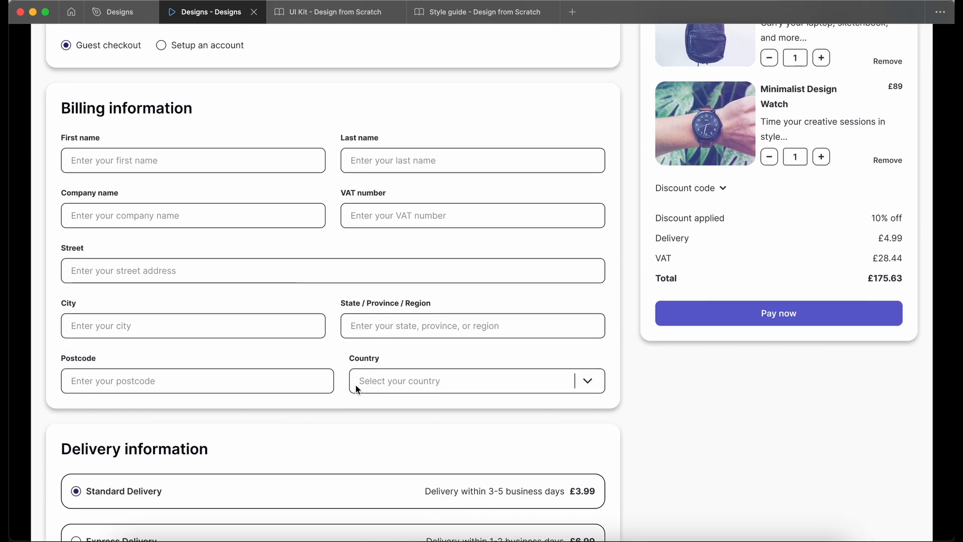
scroll(704, 317, "up", 7)
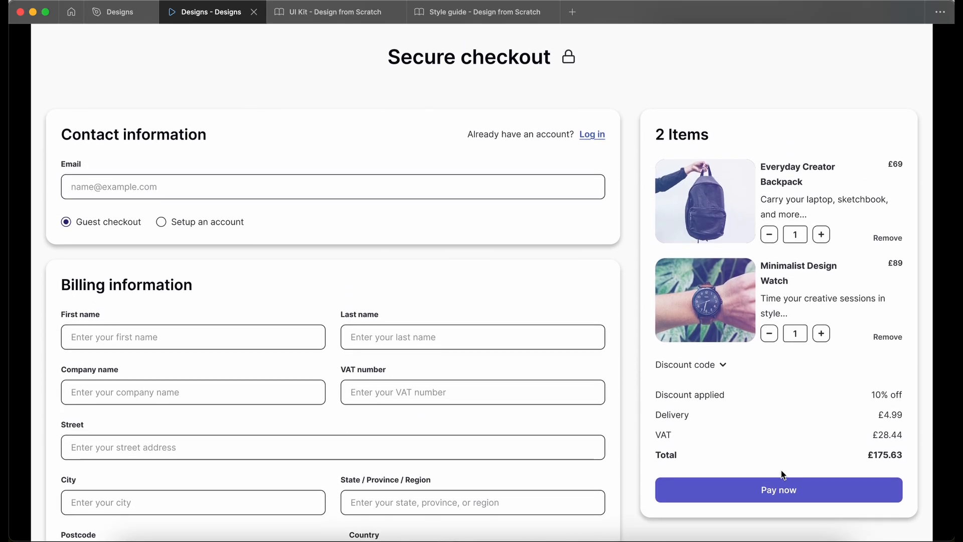
Step: Return to the Designs file and show the Checkout frame's 12-column layout guide
left_click(116, 11)
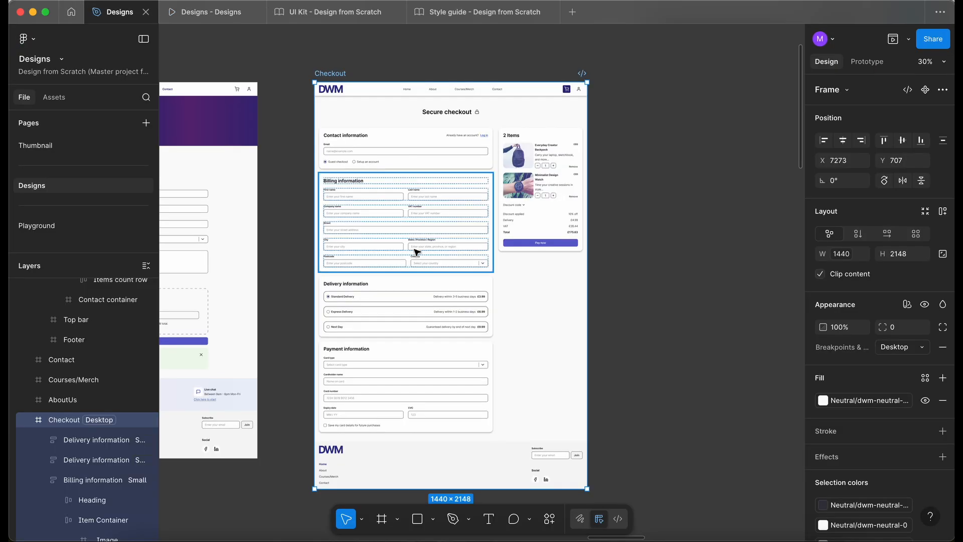
scroll(431, 229, "up", 5)
scroll(422, 218, "up", 5)
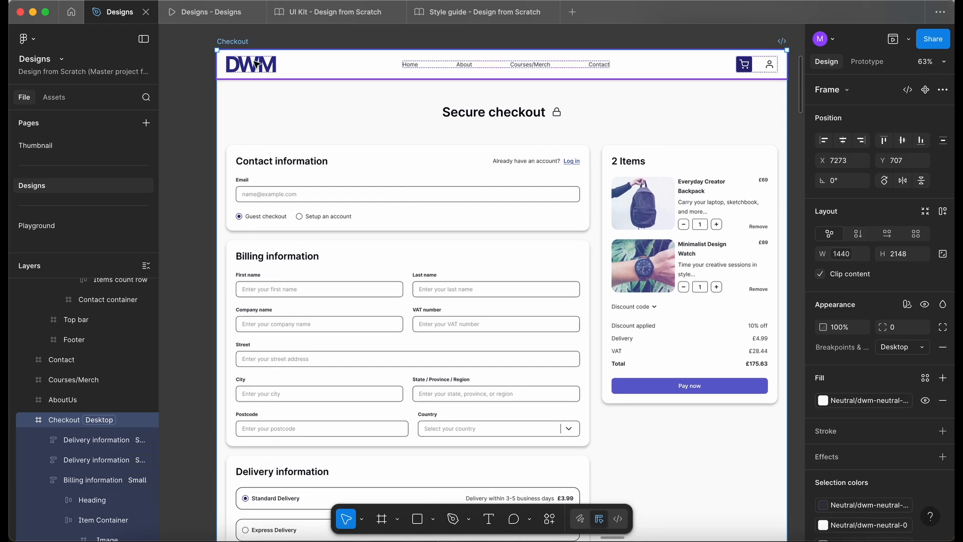
scroll(853, 351, "down", 6)
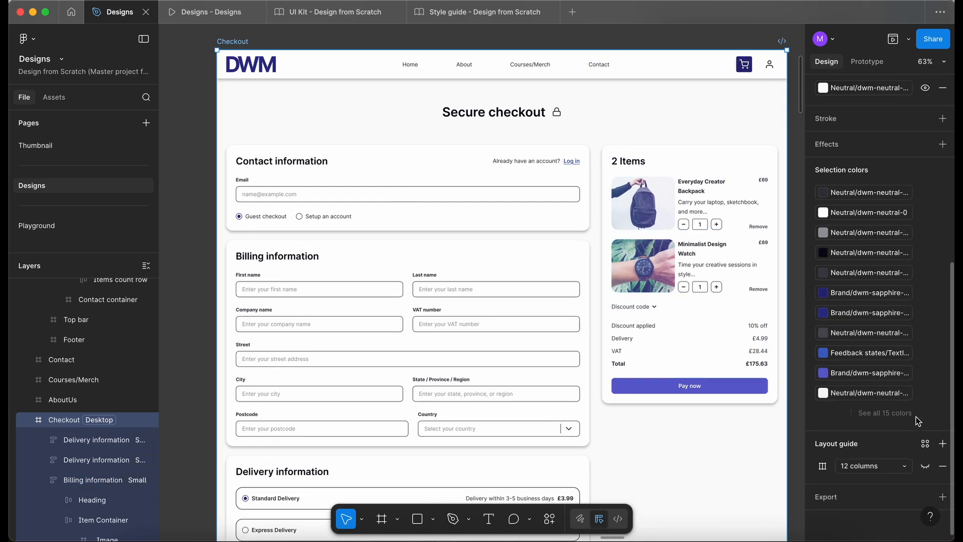
left_click(926, 467)
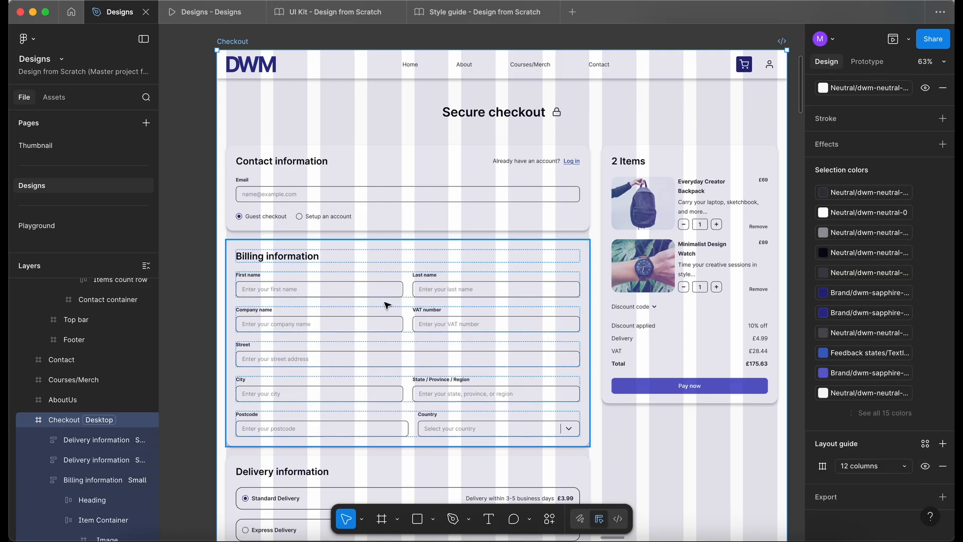
Step: Set the Country select's width in the Billing information section to fill its container, and check its alignment with the field above
scroll(387, 303, "up", 3)
scroll(387, 303, "down", 4)
double_click(389, 258)
left_click(400, 258)
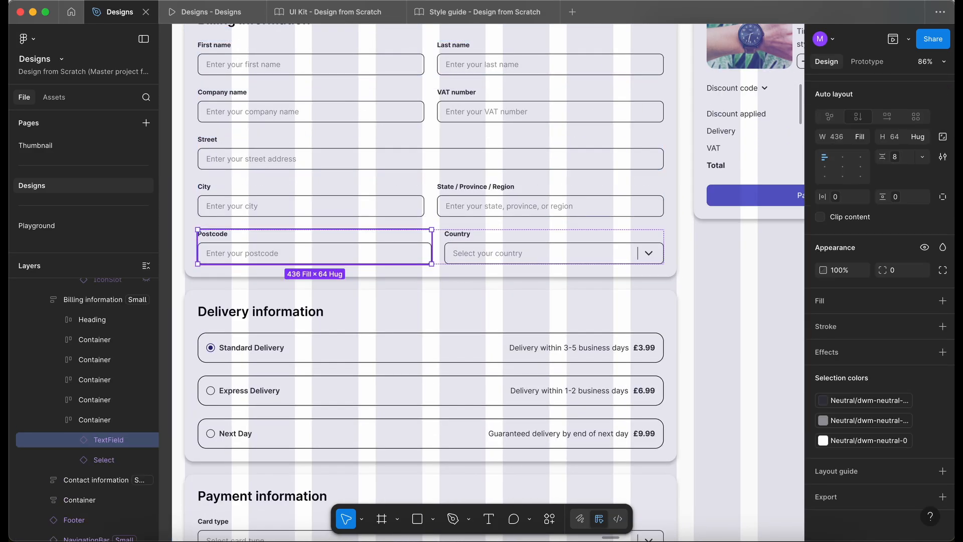
left_click(541, 251)
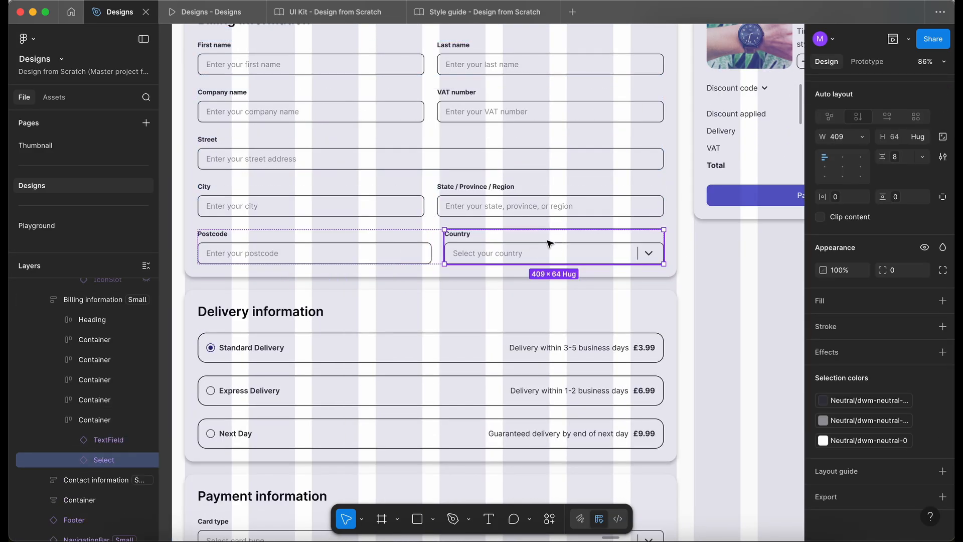
left_click(860, 138)
left_click(857, 165)
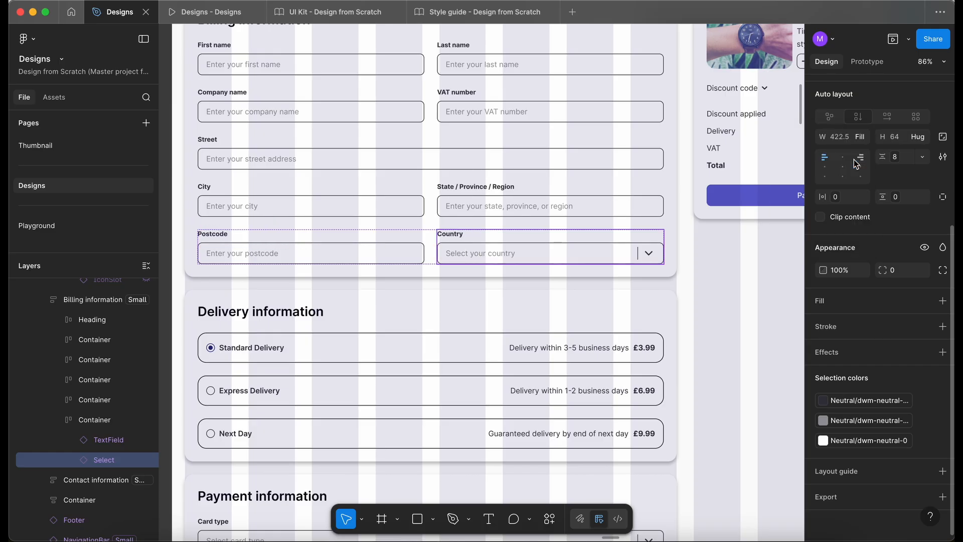
scroll(432, 247, "up", 5)
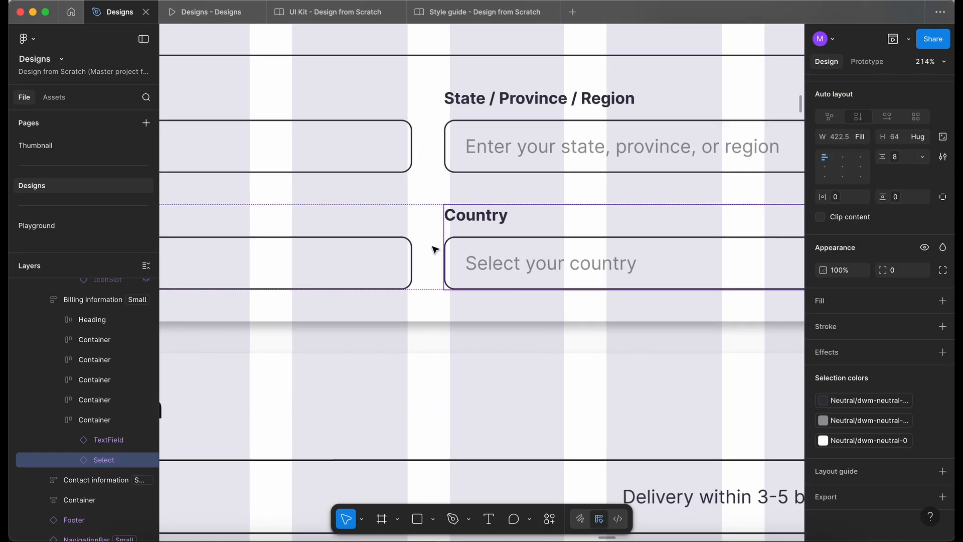
scroll(432, 247, "down", 6)
scroll(432, 221, "up", 5)
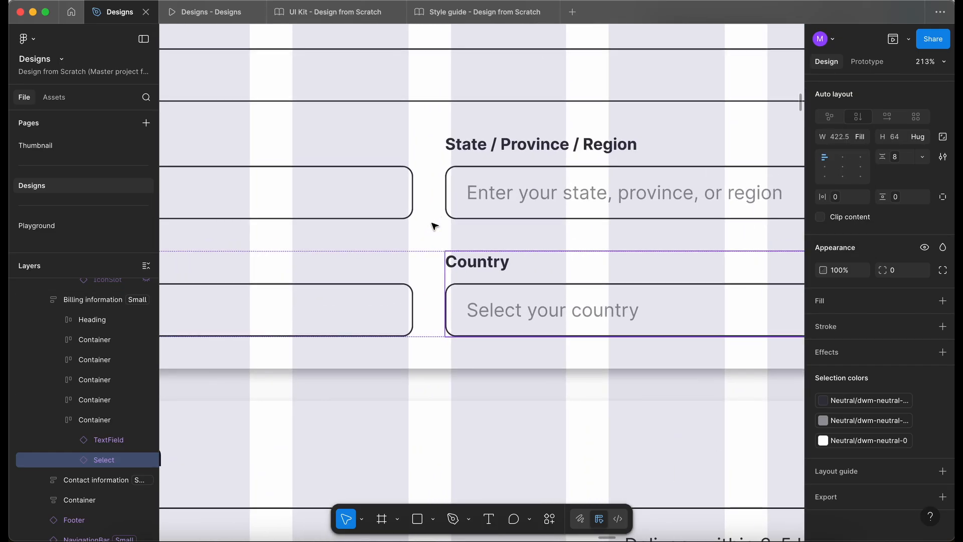
Step: Apply the 32px spacing variable to the horizontal gaps of the First/Last name and Company name/VAT number rows in Billing information
scroll(416, 208, "down", 4)
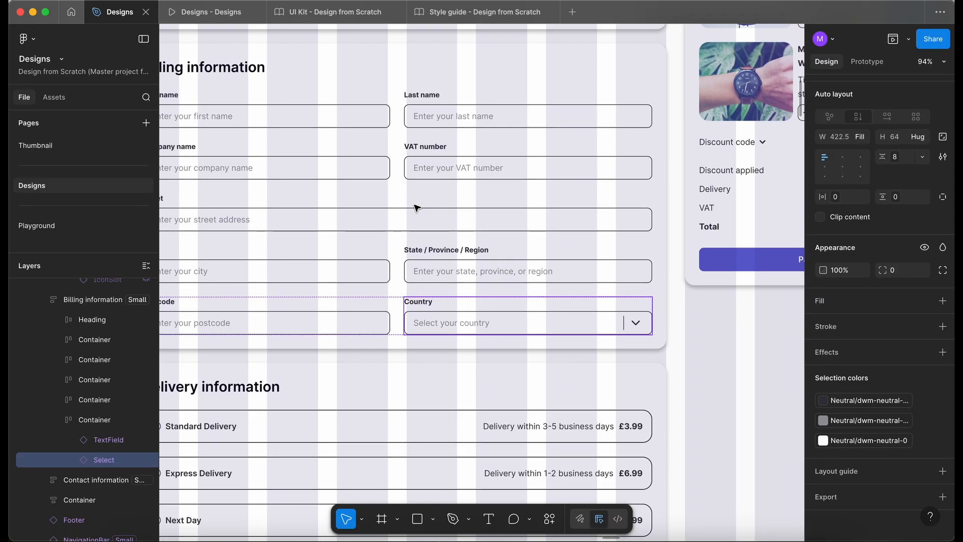
left_click(399, 122)
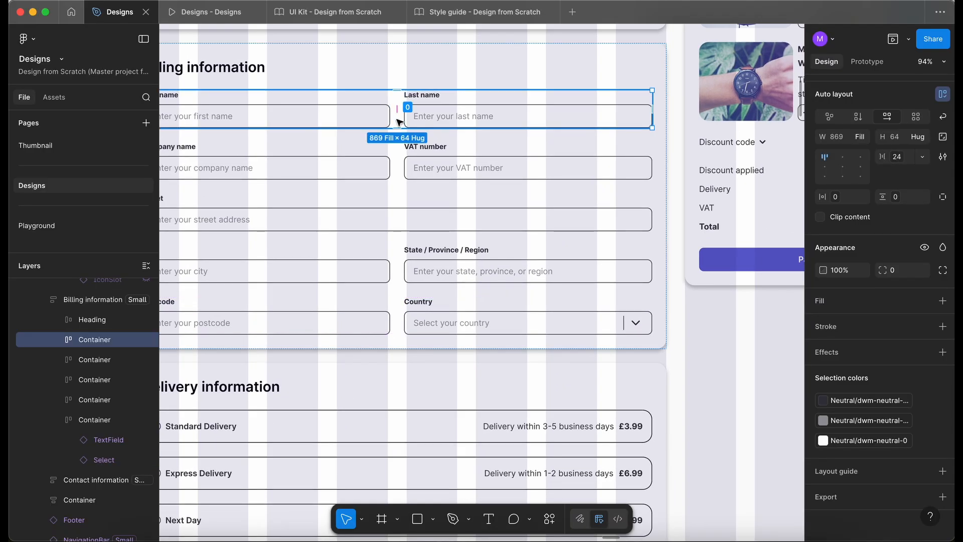
left_click(900, 160)
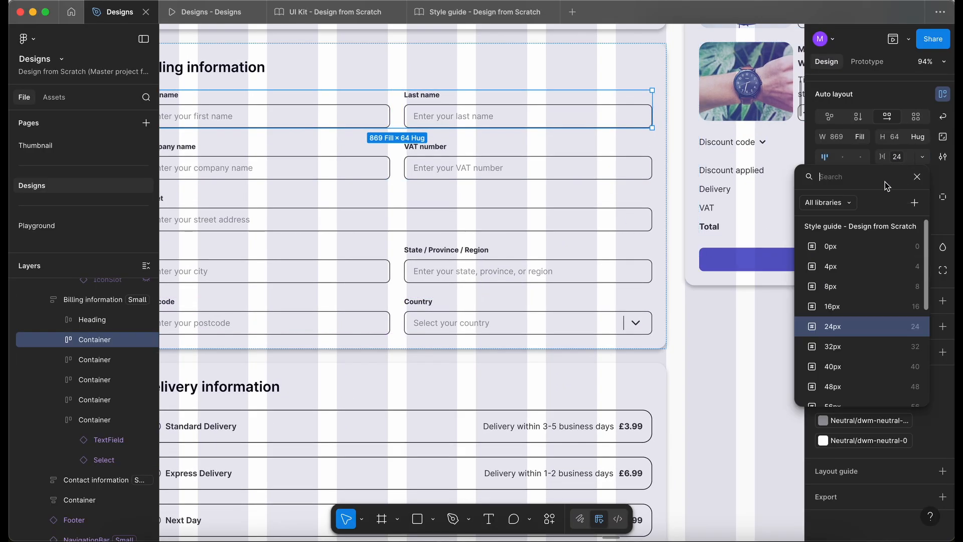
left_click(839, 344)
left_click(445, 177)
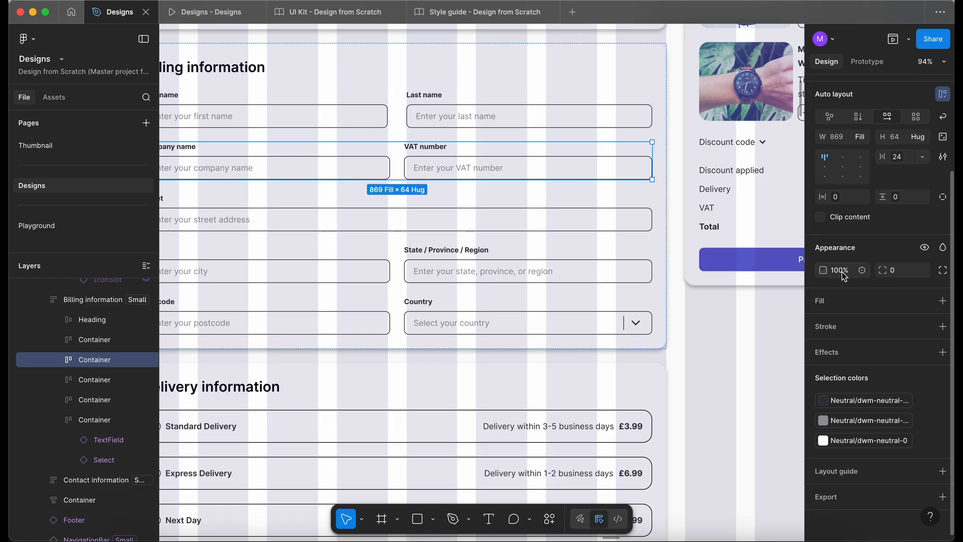
left_click(899, 160)
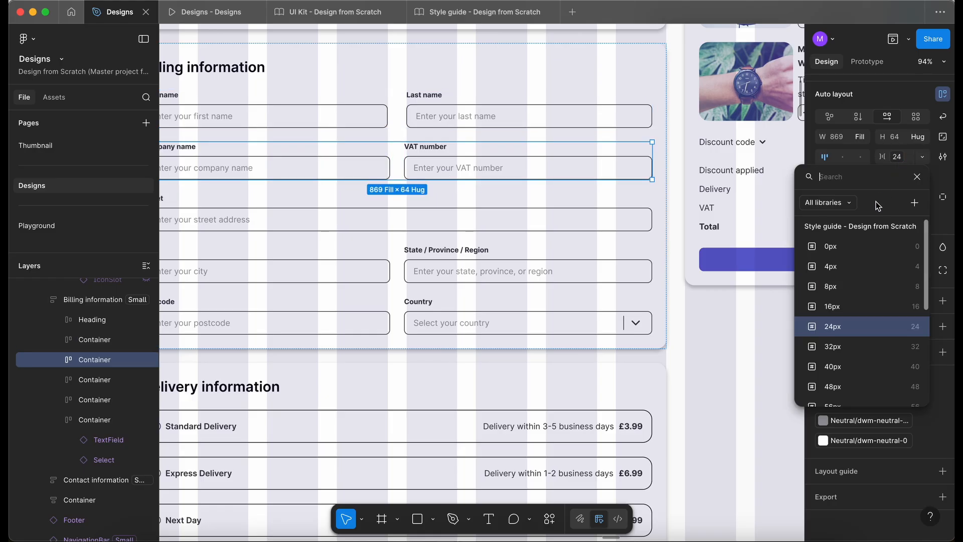
left_click(841, 344)
Step: Apply the 32px spacing variable to the horizontal gaps of the City/State and Postcode/Country rows in Billing information
left_click(423, 261)
left_click(900, 160)
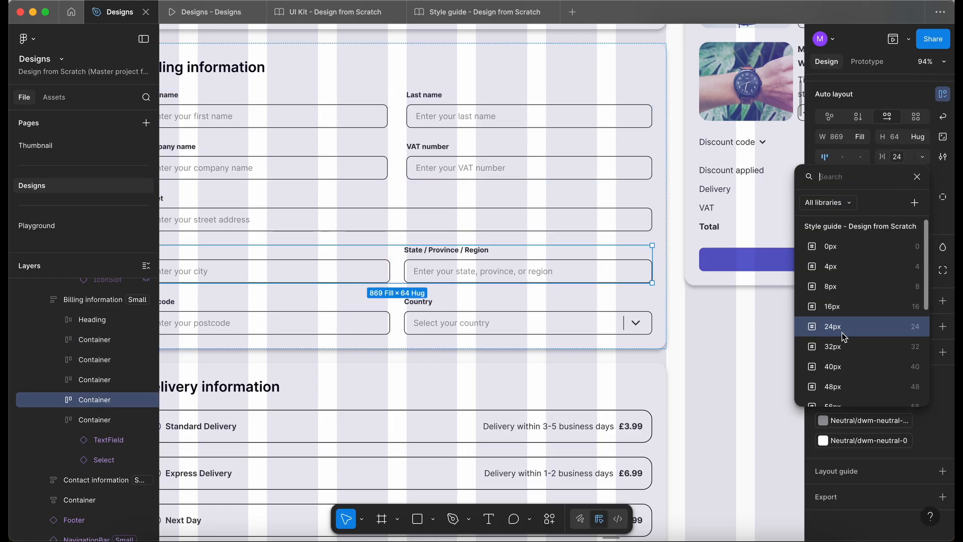
left_click(841, 344)
key("Tab")
left_click(898, 159)
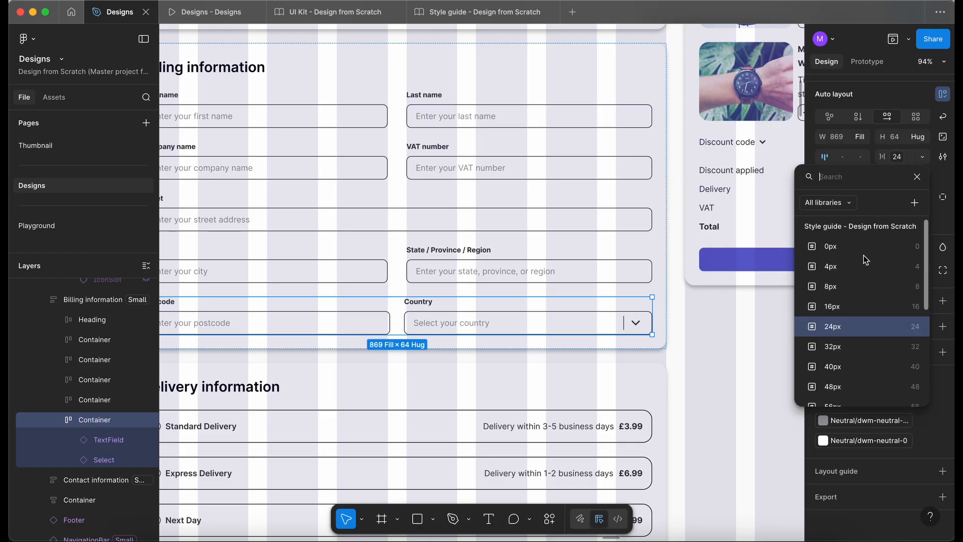
left_click(841, 346)
Step: Apply the 32px spacing variable to the horizontal gap of the Expiry date/CVC row in Payment information
scroll(538, 269, "down", 5)
scroll(572, 269, "down", 15)
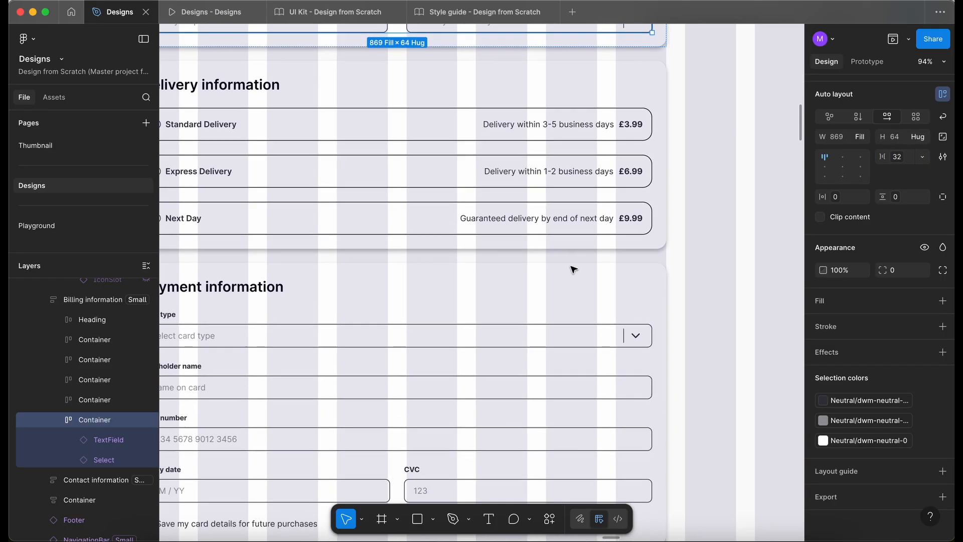
left_click(547, 245)
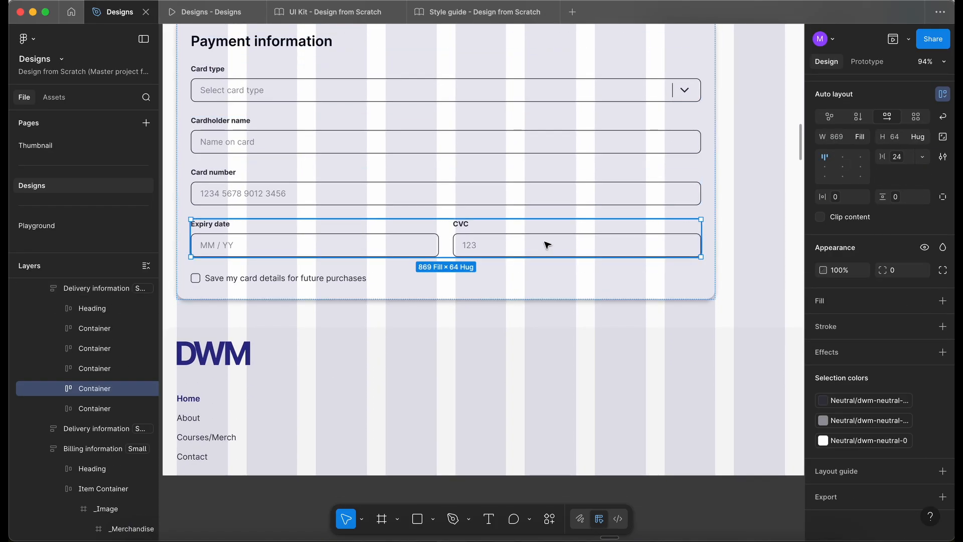
left_click(898, 157)
left_click(848, 347)
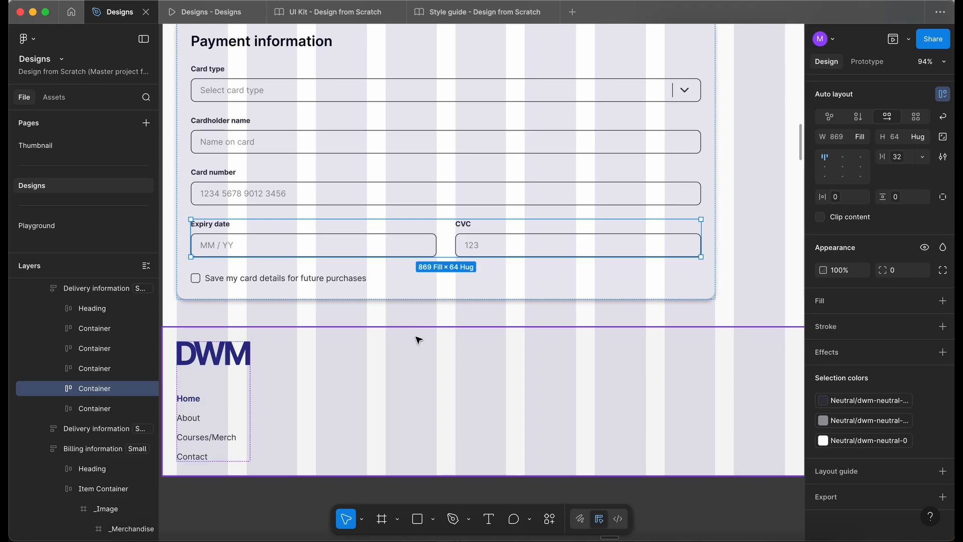
Step: Hide the Checkout frame's 12-column layout guide and clear the selection
scroll(417, 340, "down", 5)
scroll(417, 340, "up", 8)
left_click(259, 120)
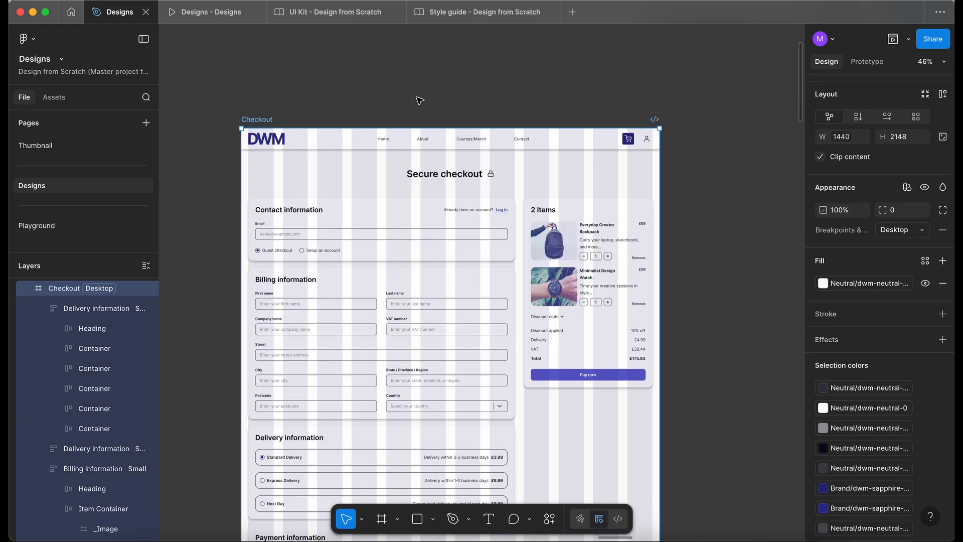
scroll(882, 364, "down", 5)
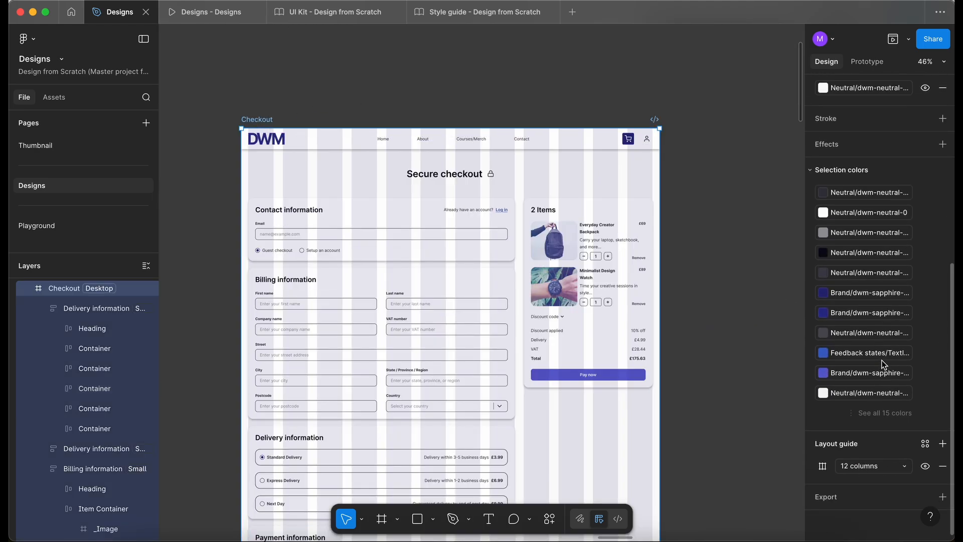
left_click(927, 470)
left_click(750, 376)
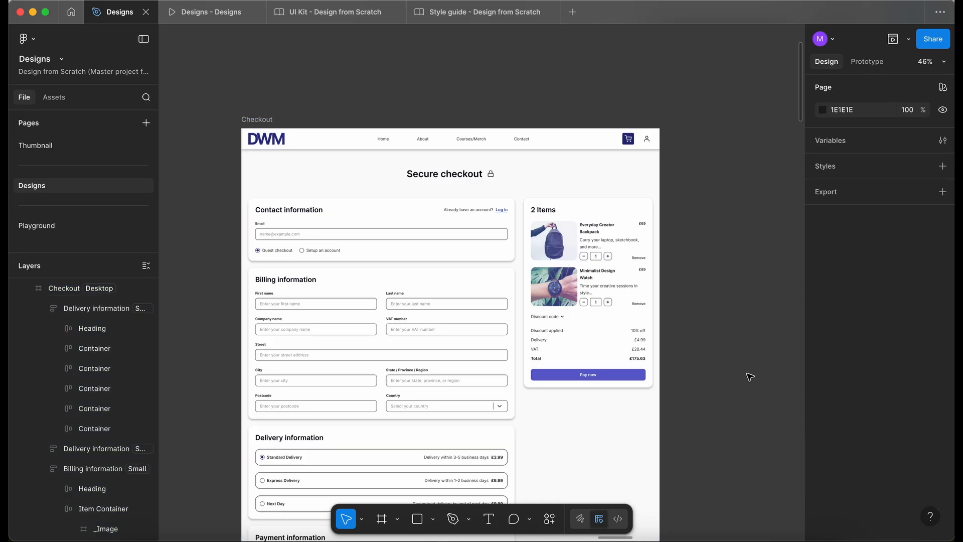
Step: Review the updated Checkout page in the prototype preview, examining field alignment in every form section, the footer and the 2 Items summary
left_click(202, 12)
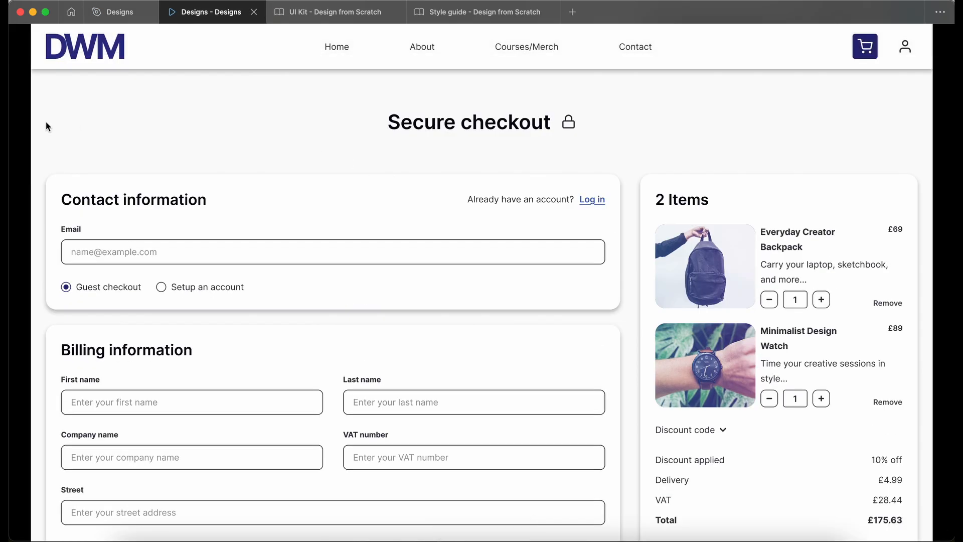
scroll(46, 122, "down", 1)
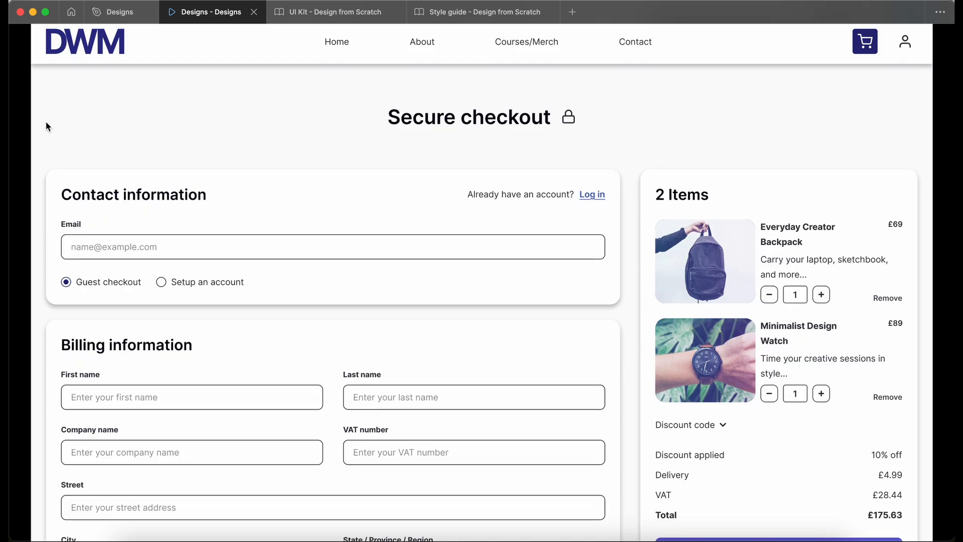
scroll(46, 123, "down", 3)
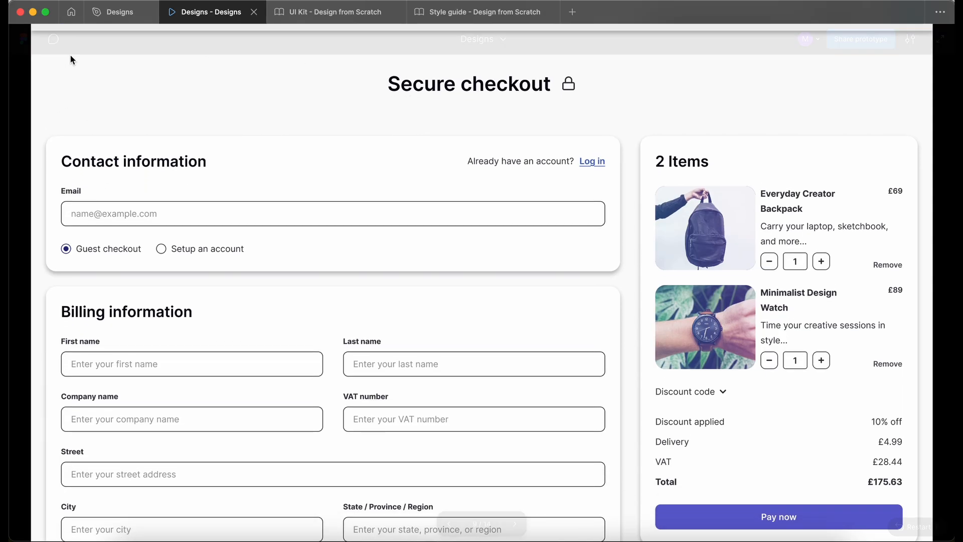
scroll(40, 100, "down", 10)
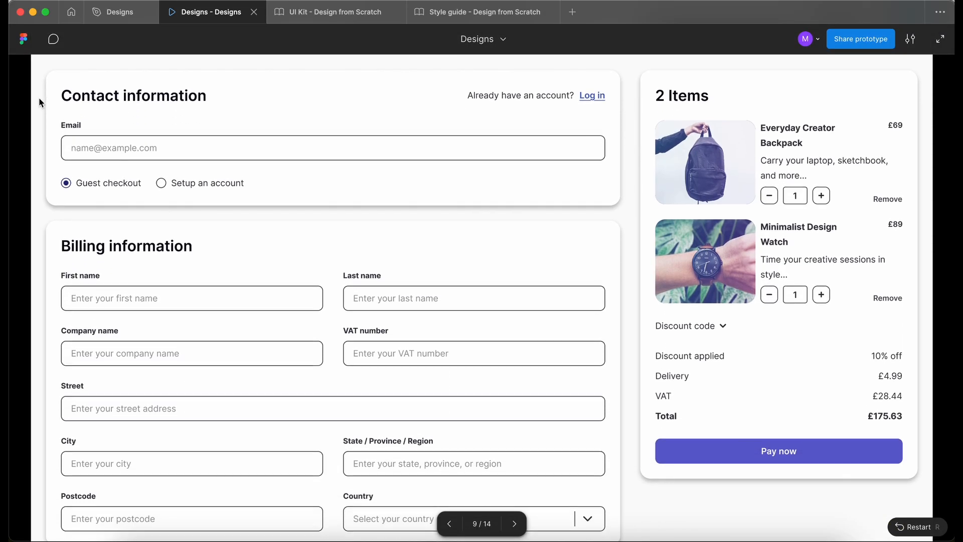
scroll(39, 101, "down", 15)
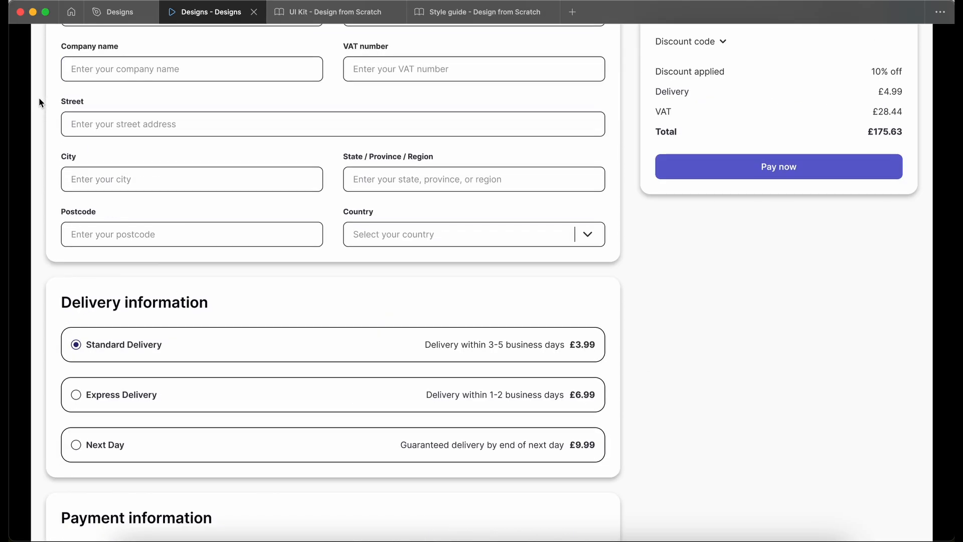
scroll(67, 169, "down", 12)
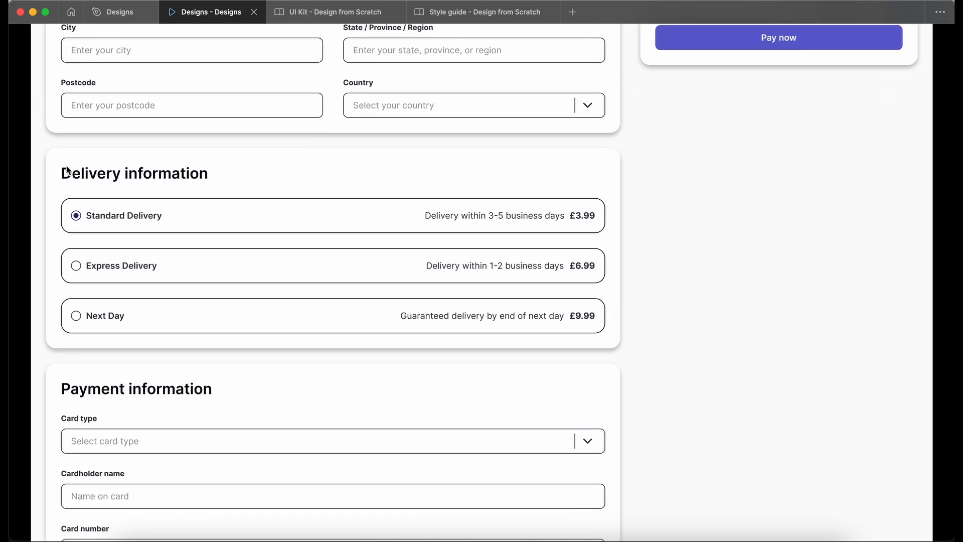
scroll(68, 168, "down", 4)
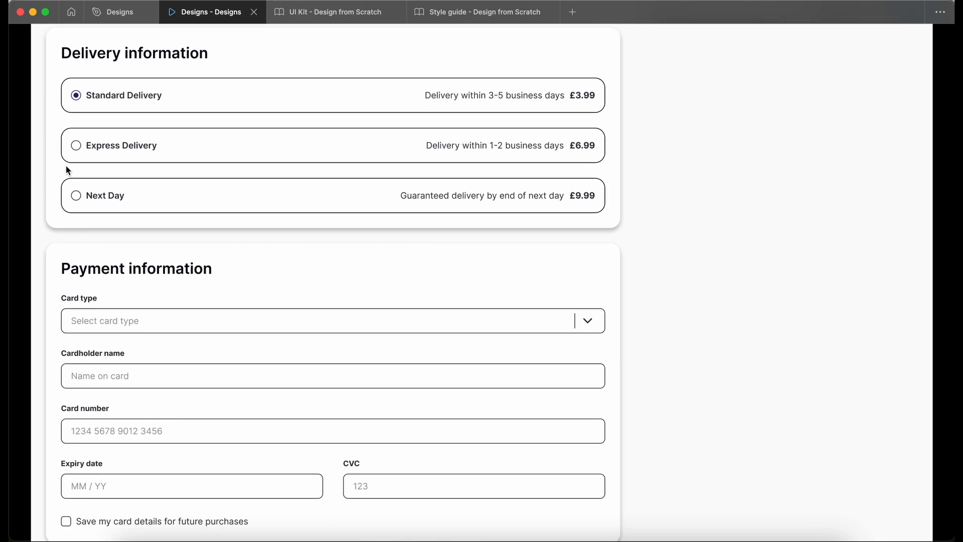
scroll(52, 233, "down", 9)
scroll(52, 236, "down", 3)
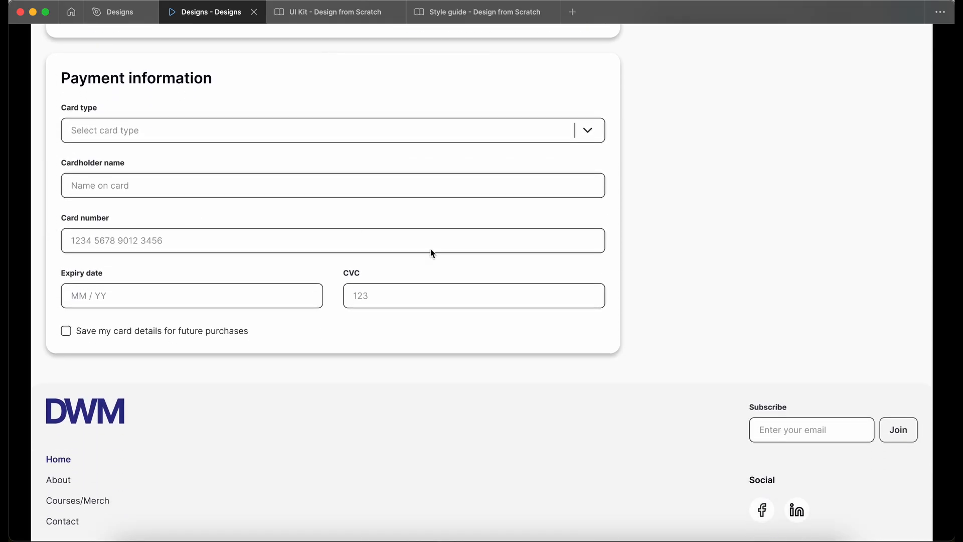
scroll(520, 279, "up", 15)
scroll(520, 279, "down", 2)
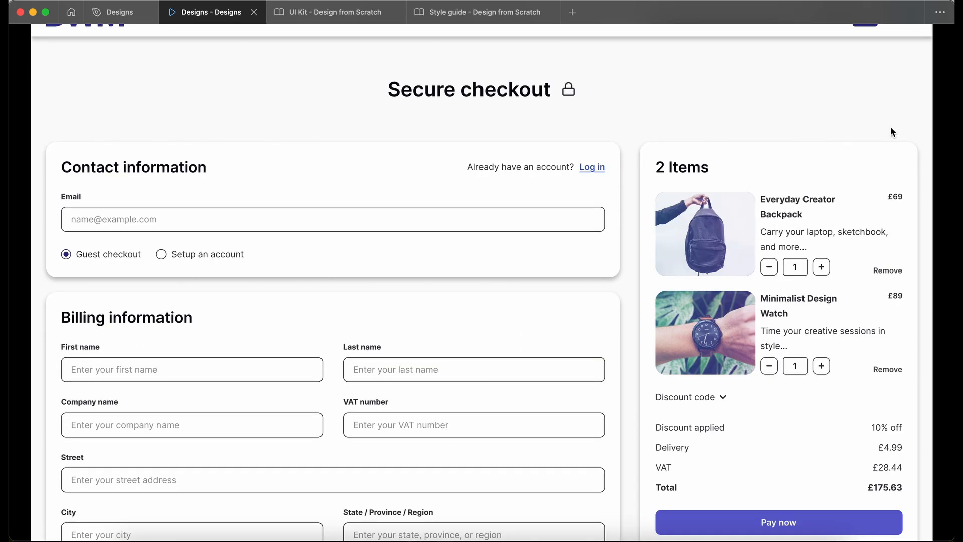
scroll(892, 130, "down", 3)
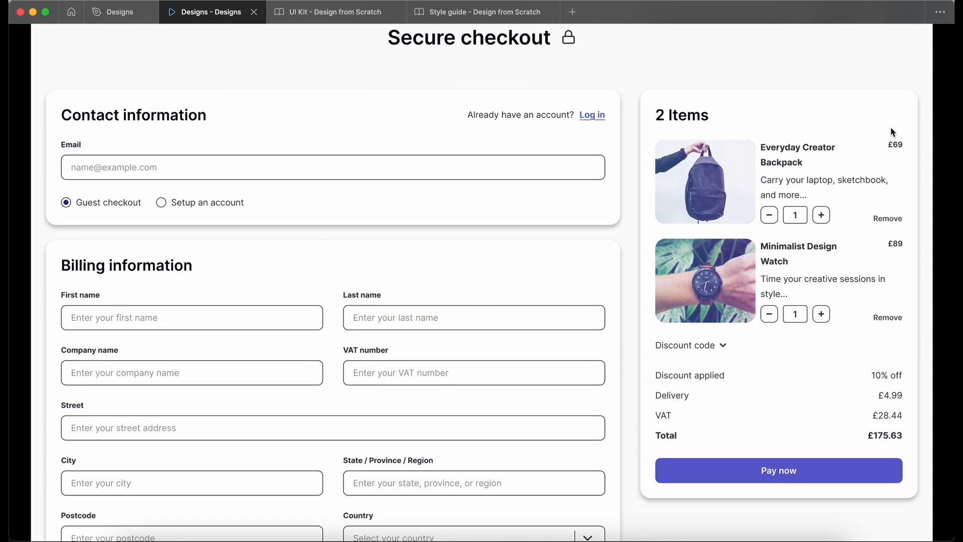
scroll(892, 132, "down", 1)
scroll(610, 270, "down", 2)
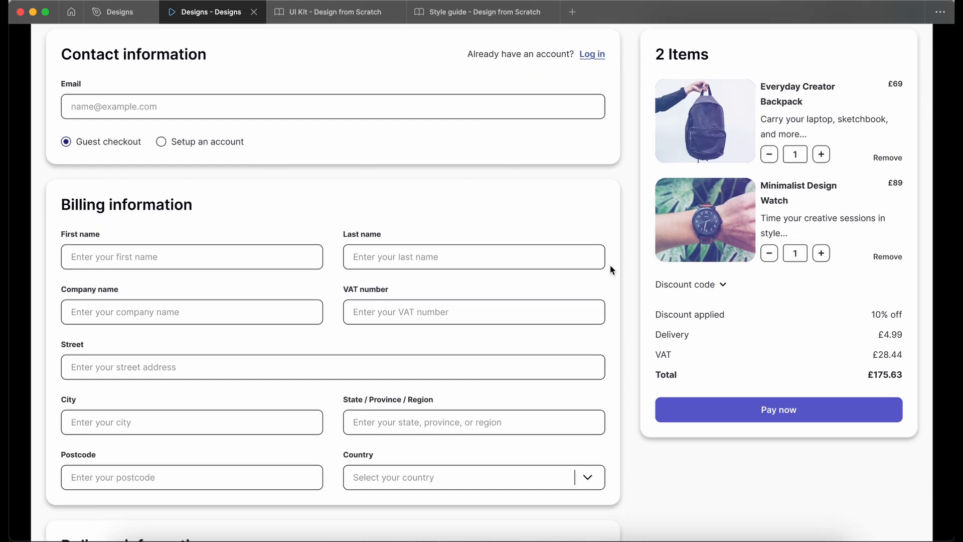
scroll(610, 270, "up", 5)
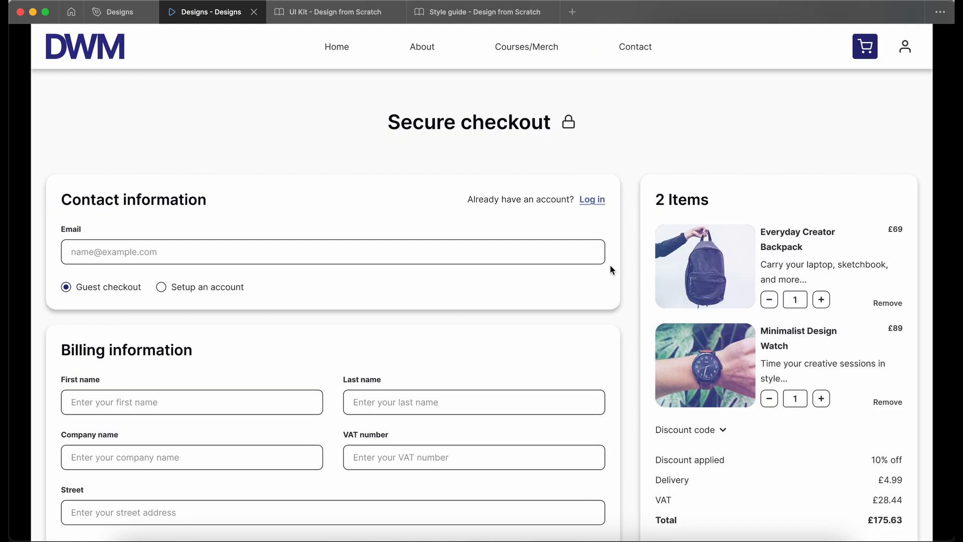
Step: Go back to the Home page in the prototype and examine its hero, Latest courses, FAQ, Reviews and footer sections
key("Left")
key("Left")
key("Left")
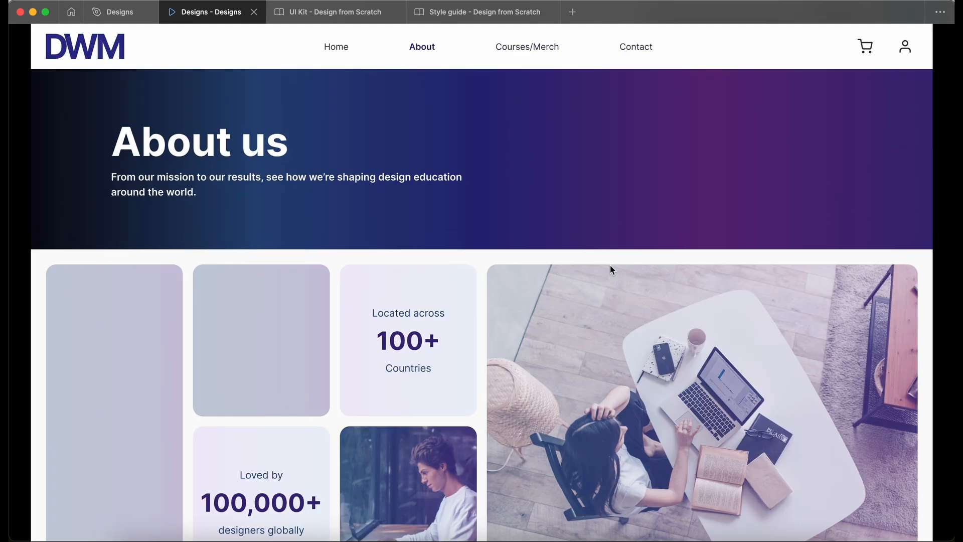
key("Left")
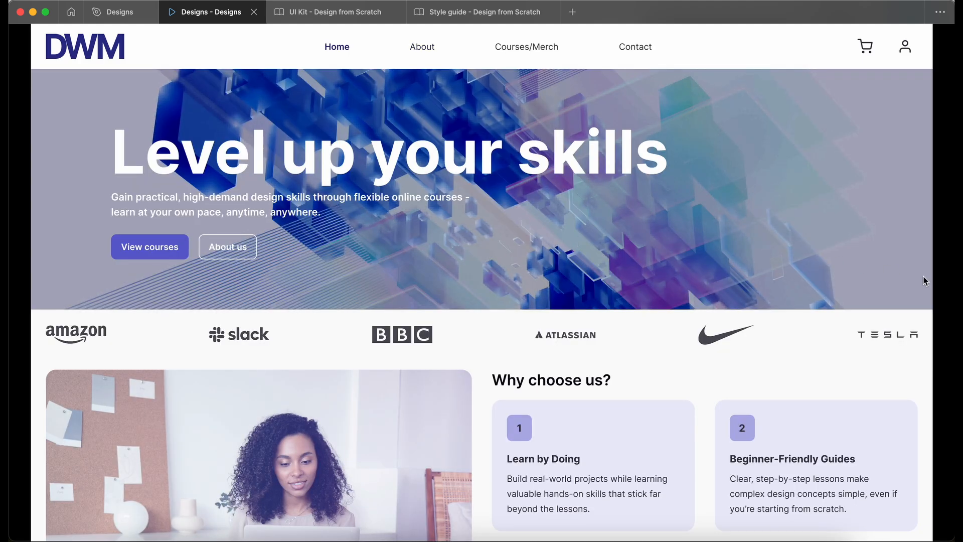
scroll(899, 246, "down", 10)
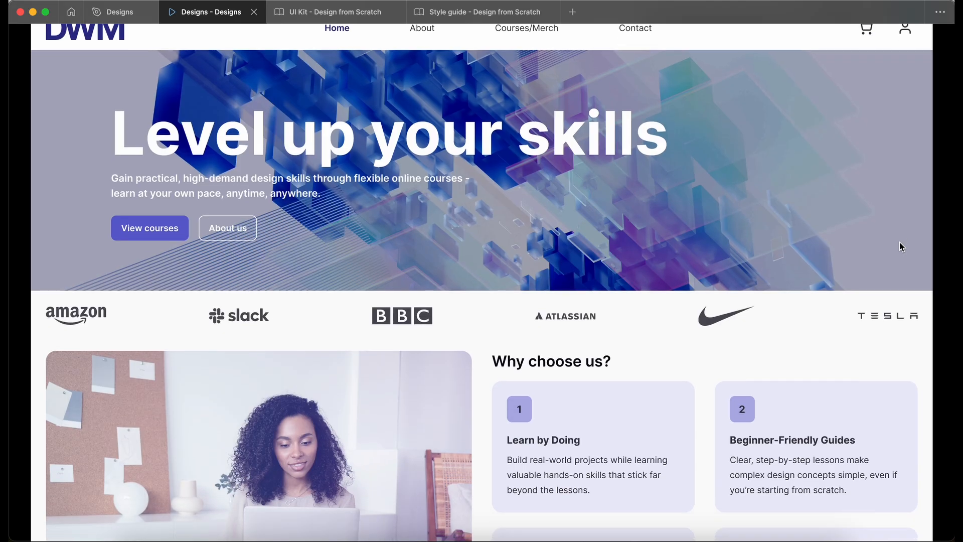
scroll(899, 247, "down", 10)
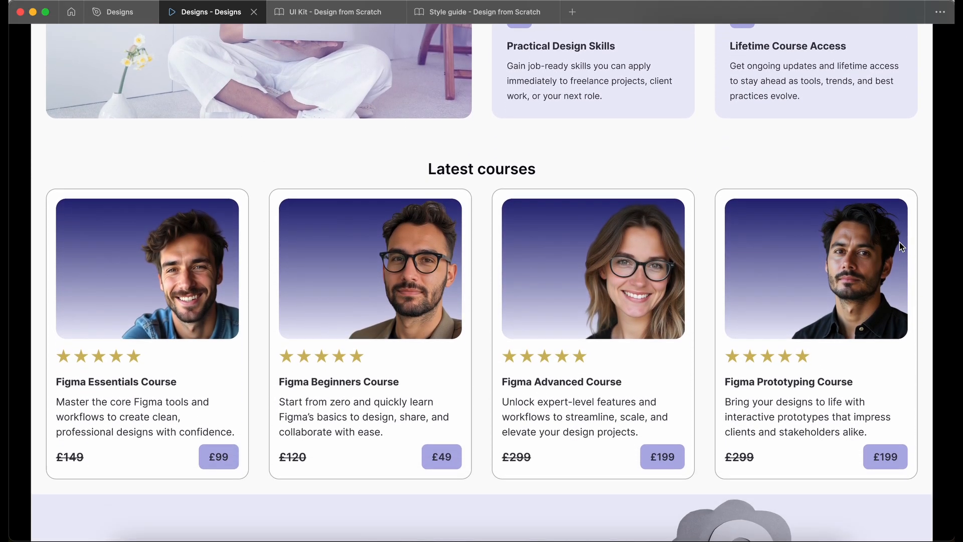
scroll(900, 247, "down", 4)
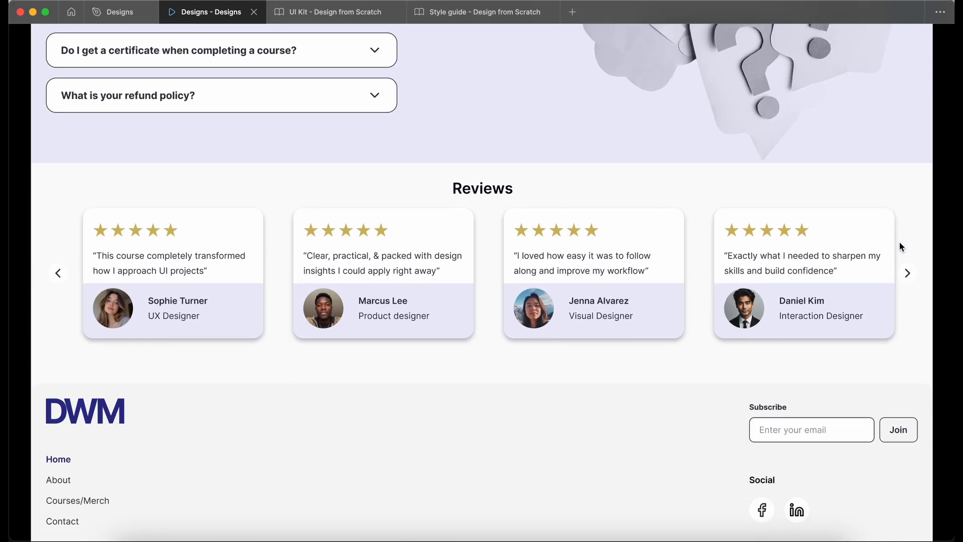
Step: Advance the prototype to the About page and examine its image grid, Benefits, mission quote and community banner down to the footer
key("Right")
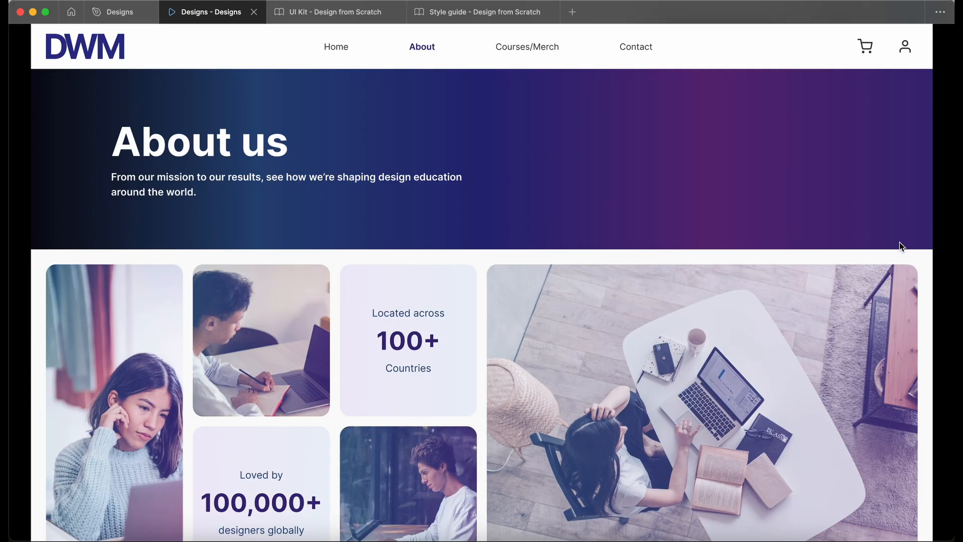
scroll(900, 246, "down", 4)
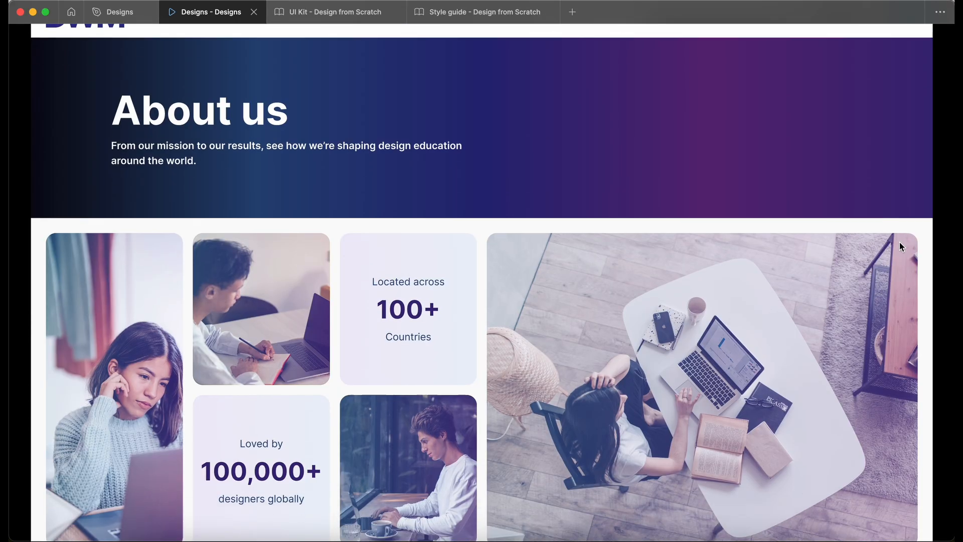
scroll(901, 246, "down", 7)
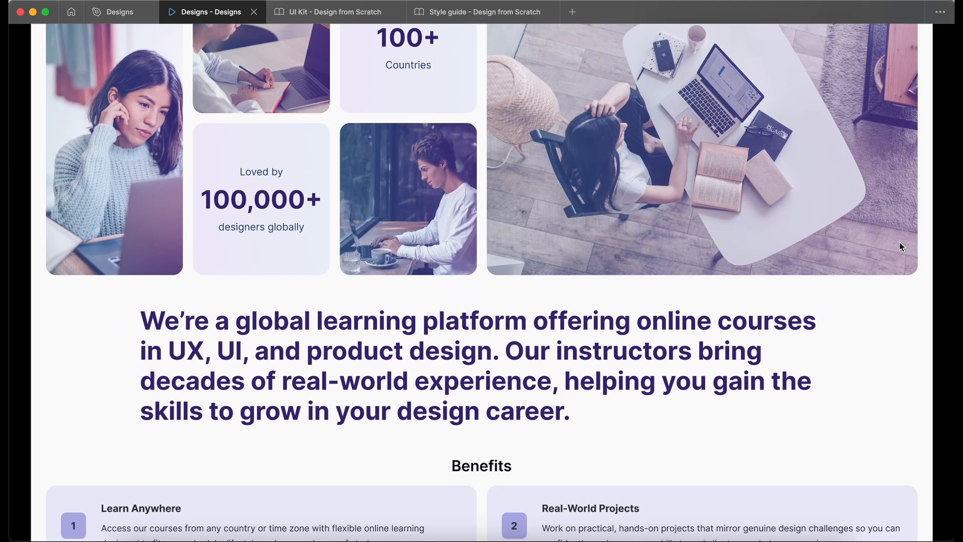
scroll(899, 245, "down", 11)
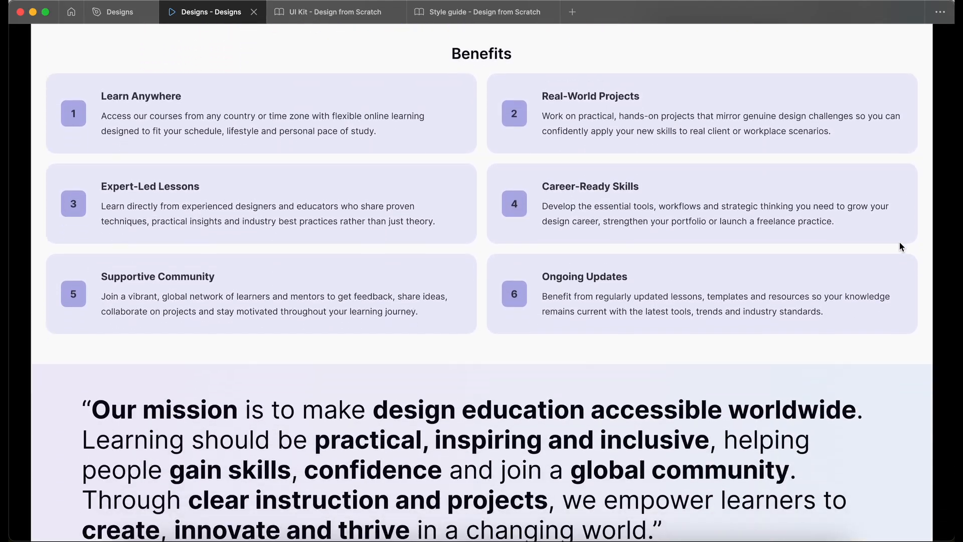
scroll(899, 246, "down", 3)
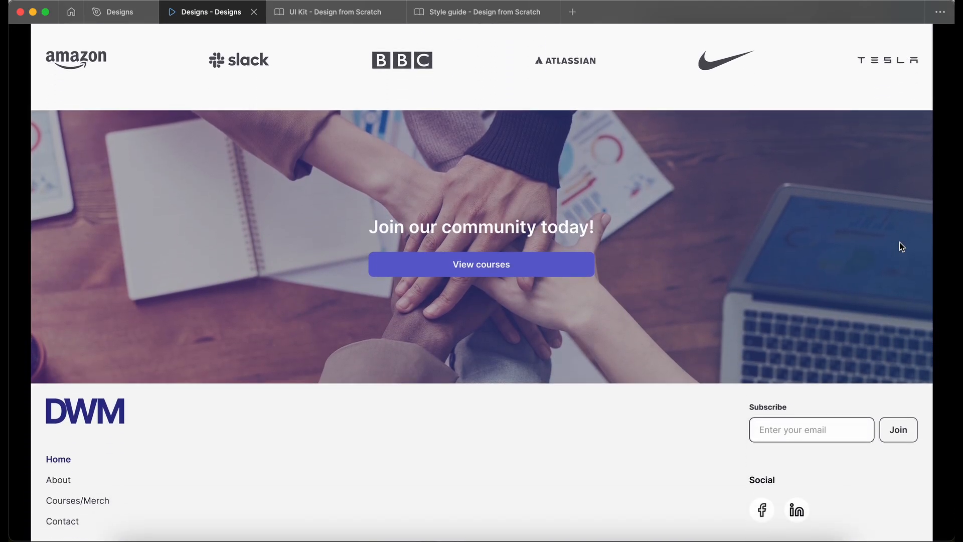
Step: Advance the prototype to the Courses & Merch page and examine its hero, Latest courses cards and Merchandise cards down to the footer
key("Right")
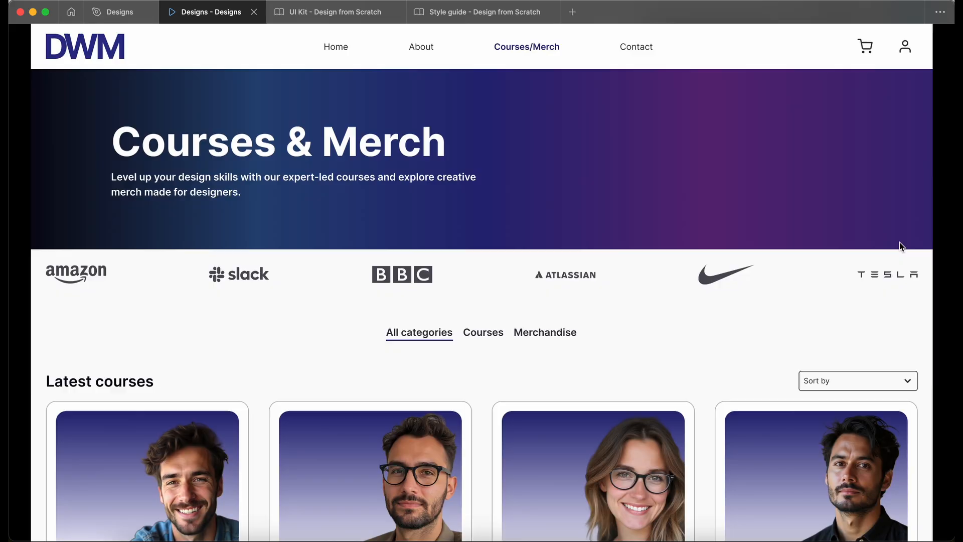
scroll(899, 246, "down", 3)
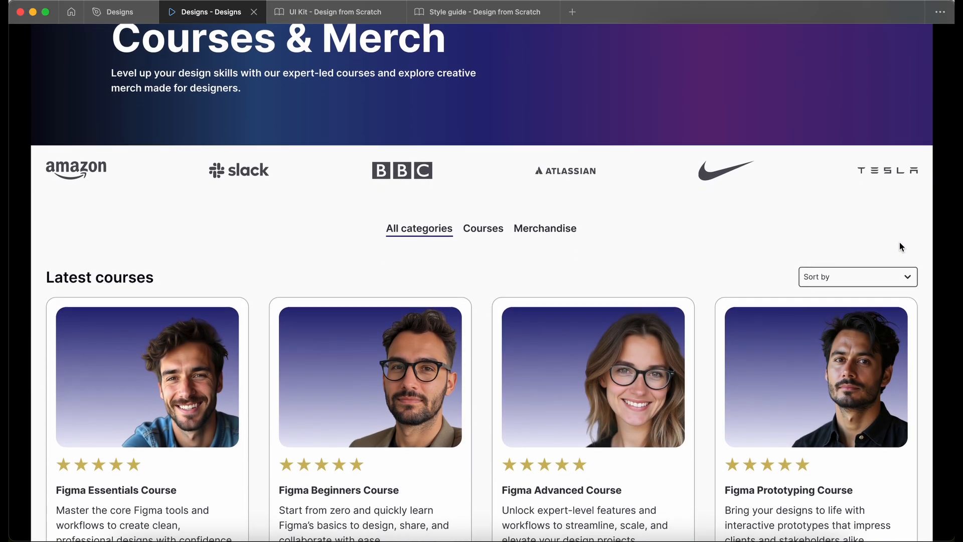
scroll(902, 245, "down", 8)
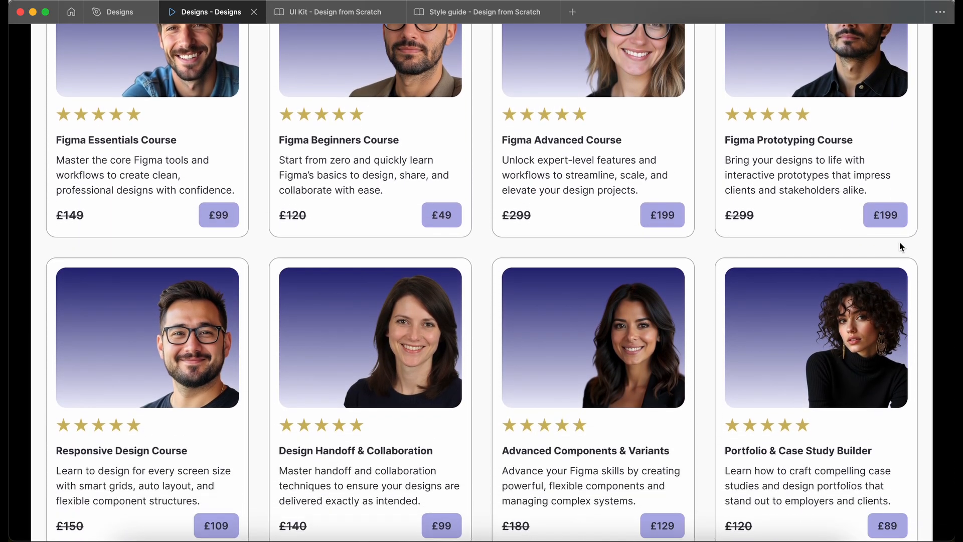
scroll(900, 244, "down", 10)
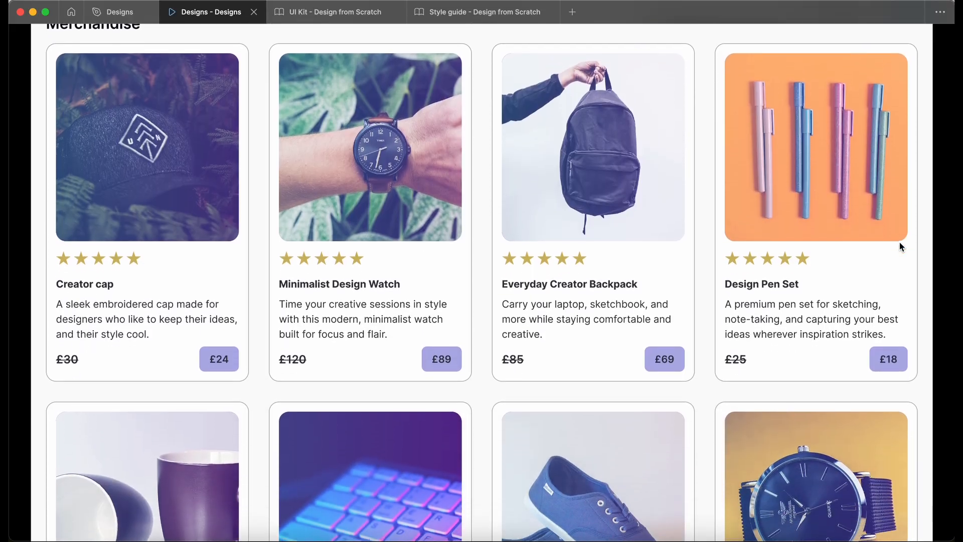
scroll(902, 246, "down", 6)
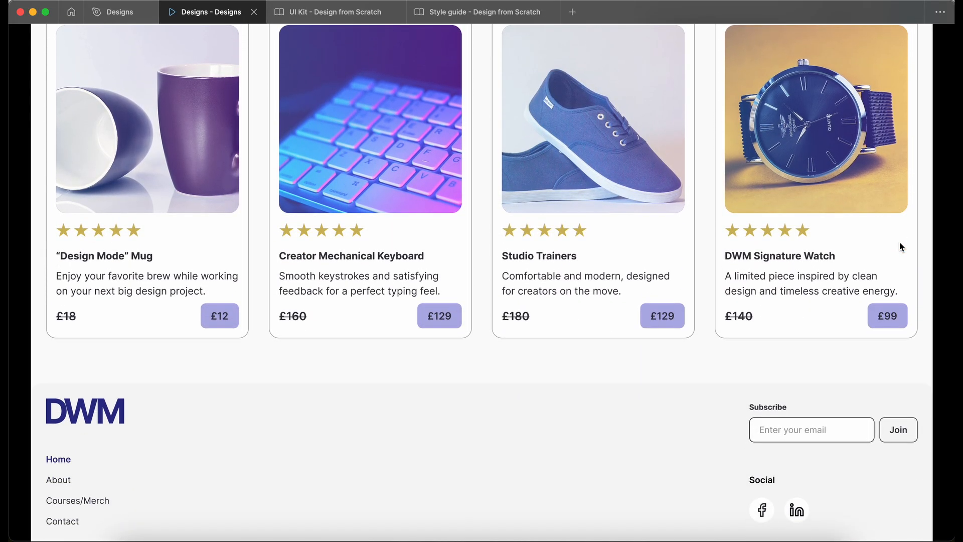
Step: Advance the prototype to the Contact page and examine its enquiry form, file upload area, submission message and contact details strip
key("Right")
scroll(900, 244, "down", 2)
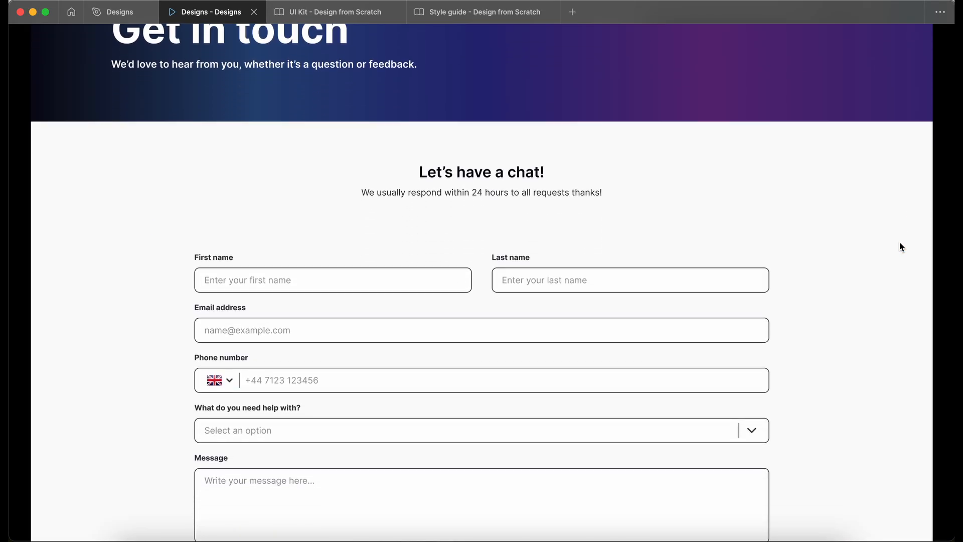
scroll(901, 246, "down", 7)
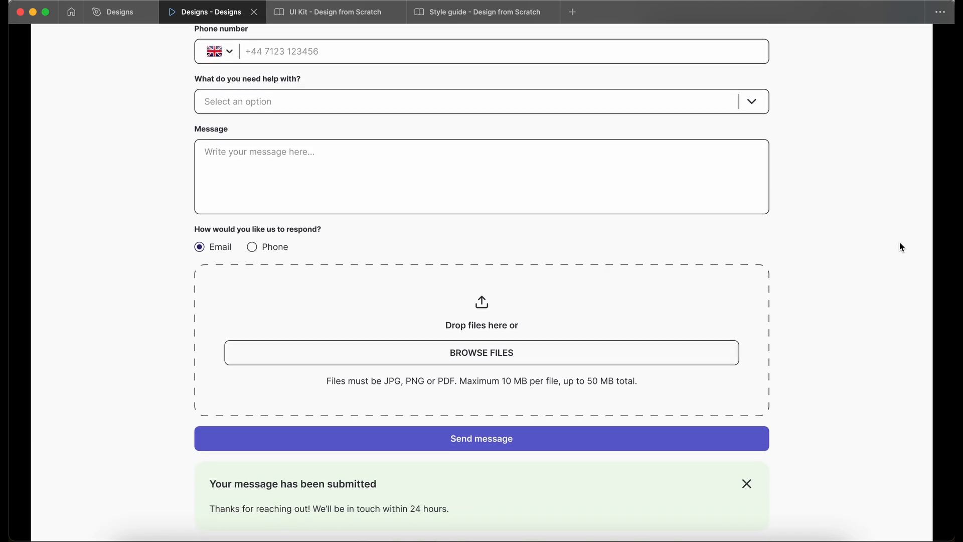
scroll(902, 246, "down", 3)
scroll(870, 243, "down", 4)
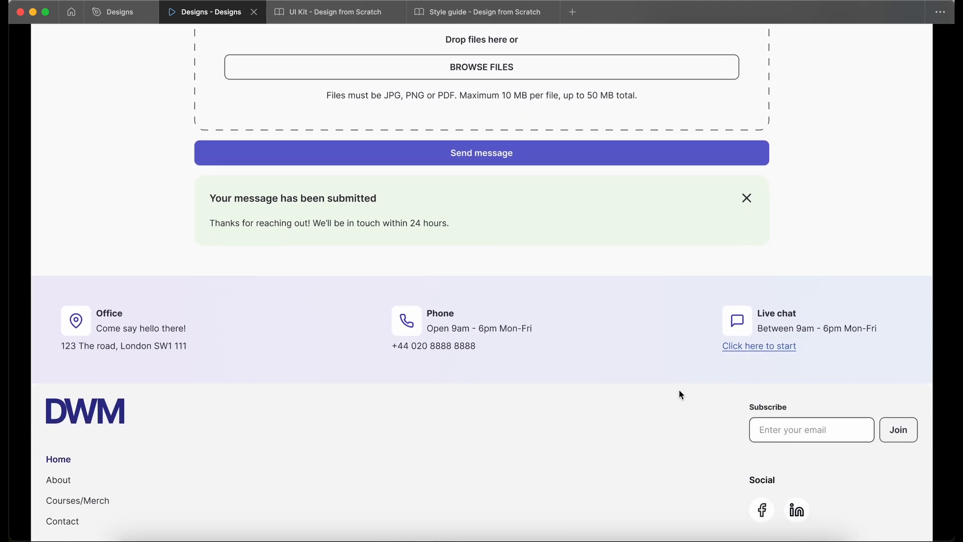
scroll(680, 390, "up", 15)
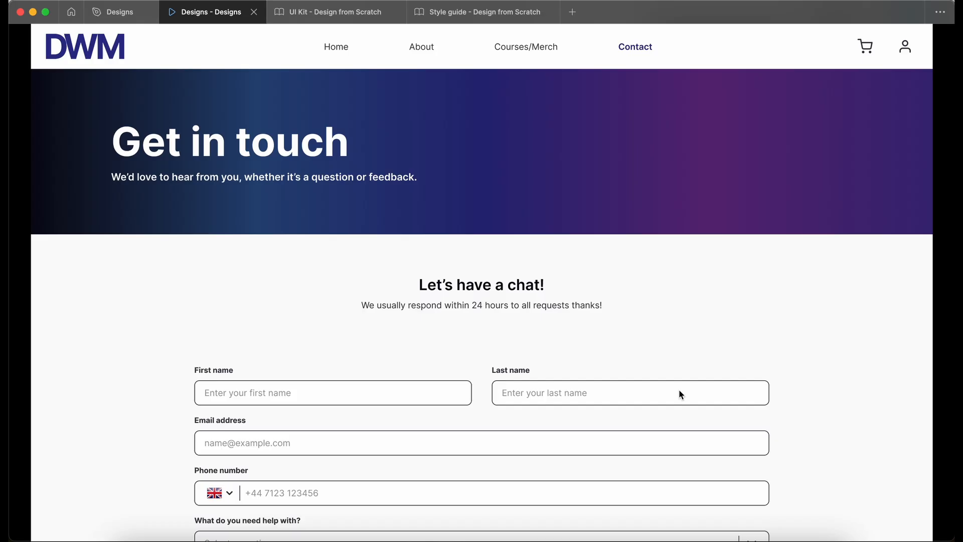
Step: Advance the prototype to the Checkout page and examine its contact, billing, delivery and payment sections and the 2 Items summary
key("Right")
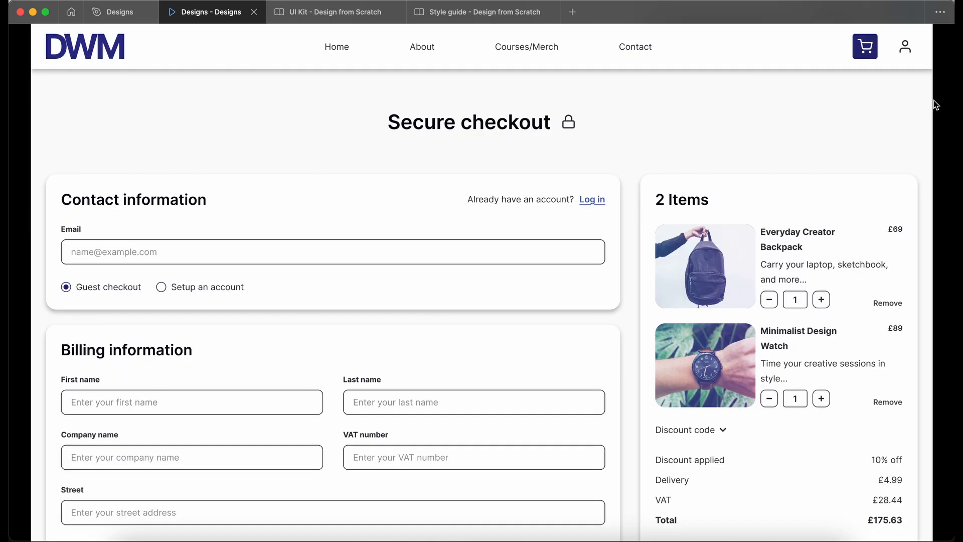
scroll(936, 105, "down", 3)
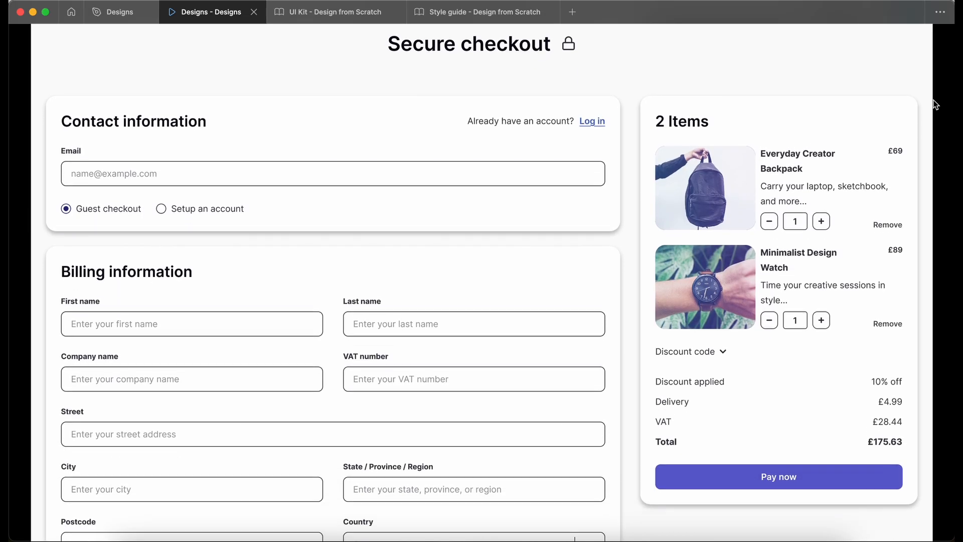
scroll(935, 105, "down", 9)
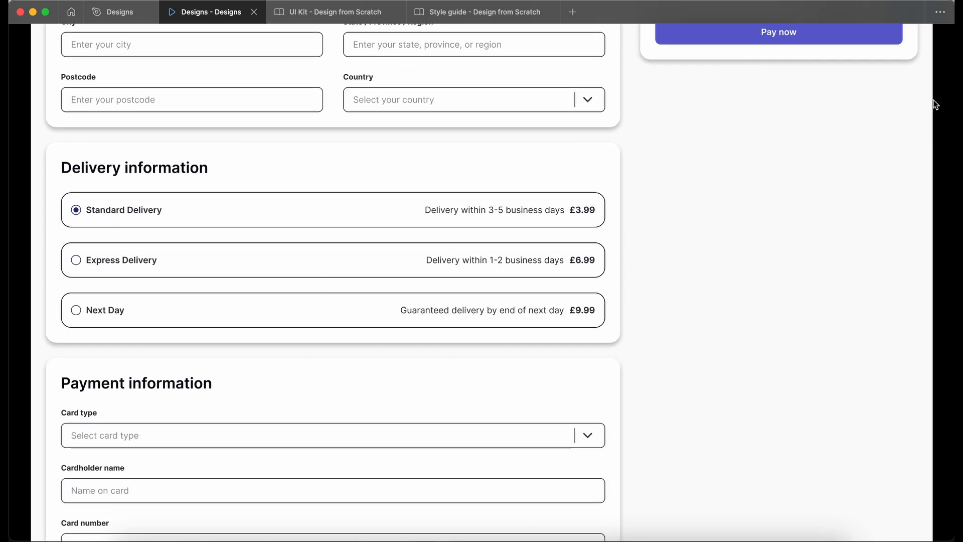
scroll(936, 105, "down", 5)
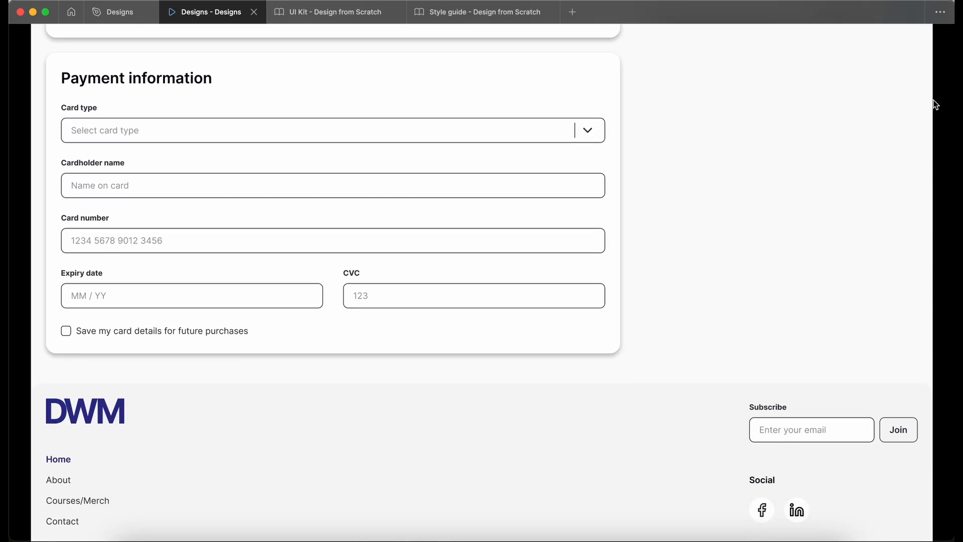
scroll(936, 104, "up", 17)
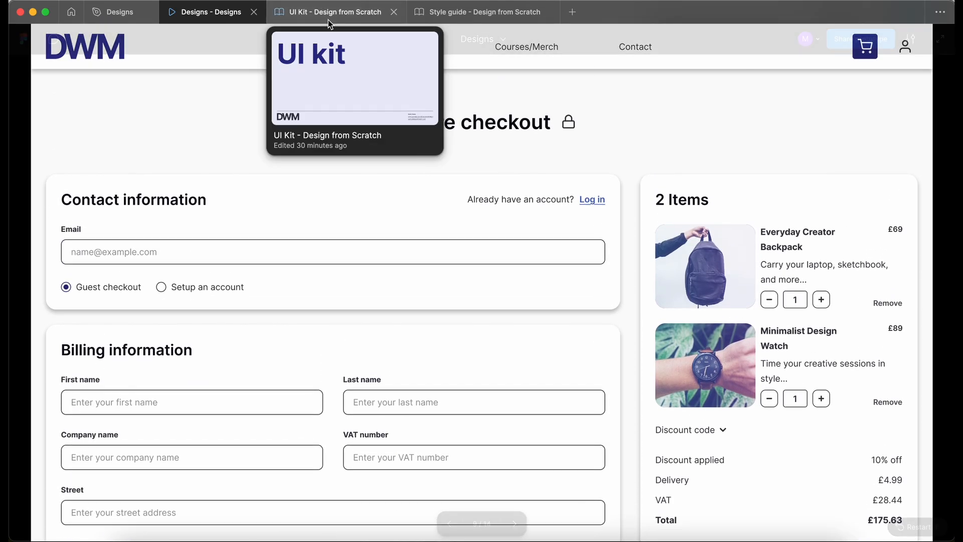
Step: Close the prototype preview and look over the finished pages and their wireframes in the Designs section
left_click(253, 12)
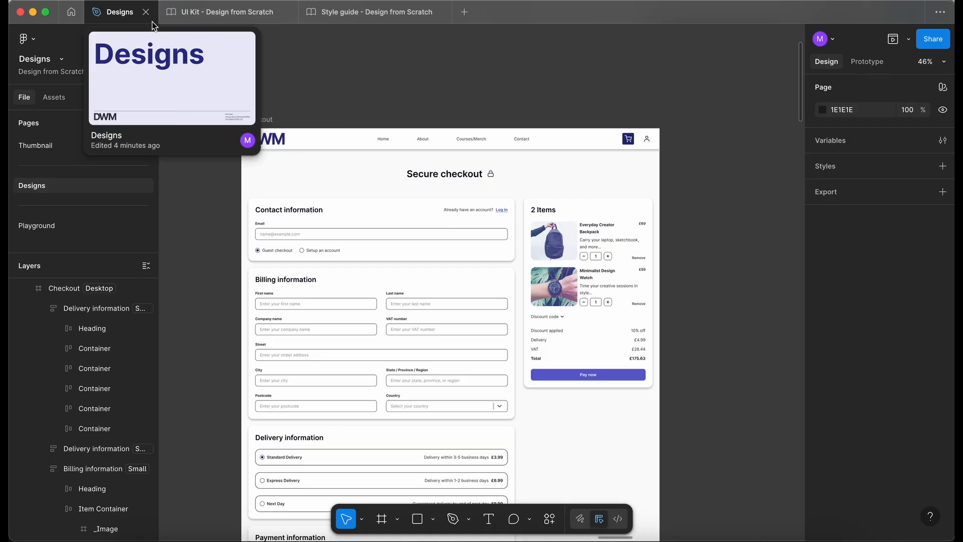
scroll(622, 87, "down", 10)
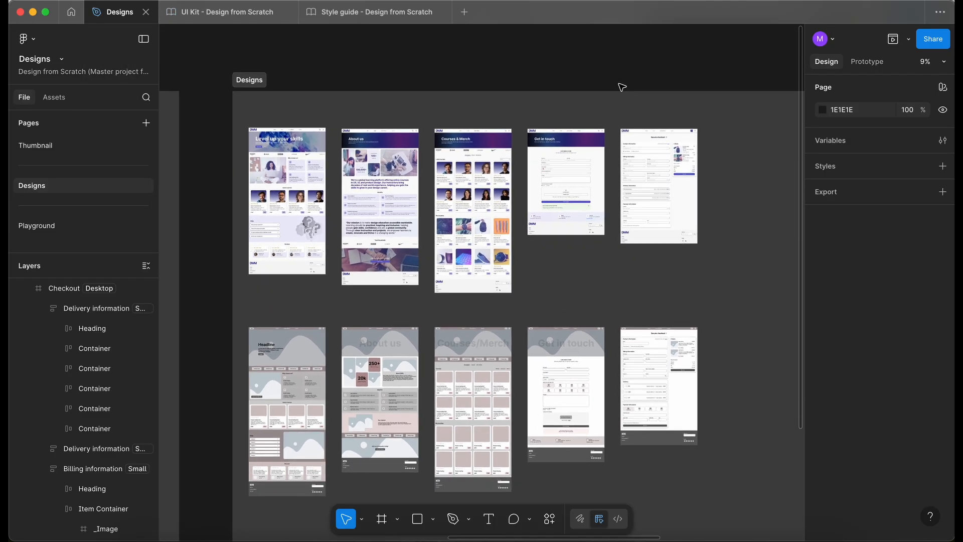
scroll(622, 87, "down", 5)
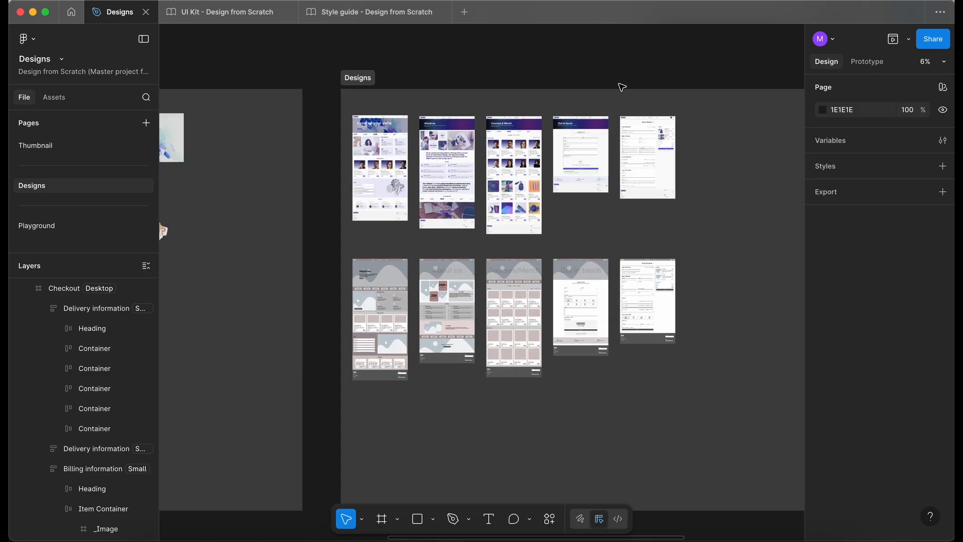
scroll(622, 88, "up", 2)
scroll(623, 87, "right", 3)
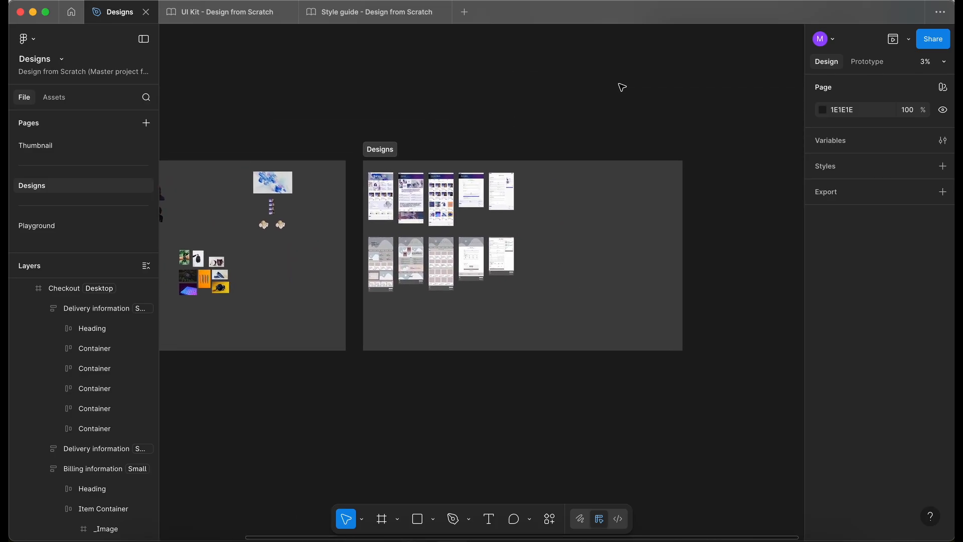
scroll(435, 134, "up", 4)
Step: Close the Style guide and UI Kit files, keeping only the Designs file open
left_click(401, 17)
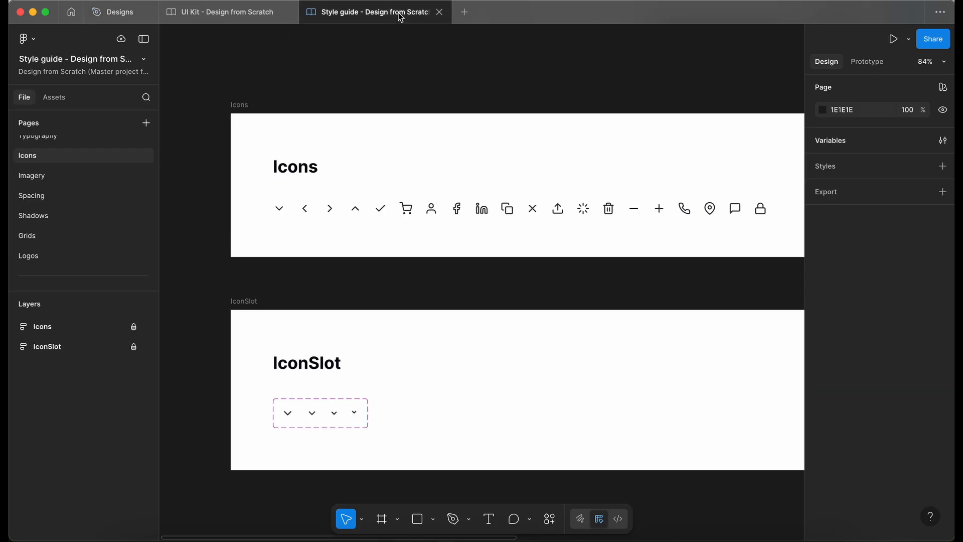
left_click(438, 12)
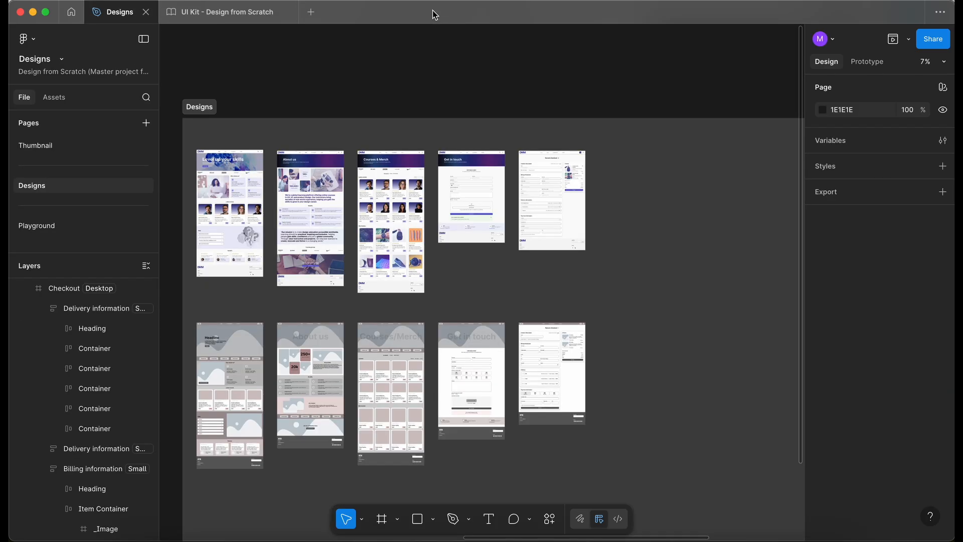
left_click(228, 13)
left_click(283, 16)
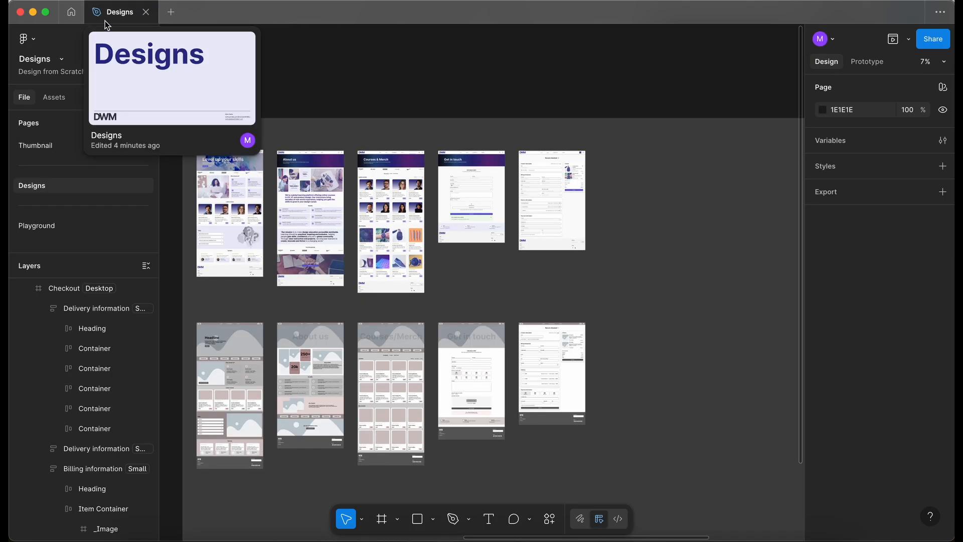
Step: Open the Project overview file from the master project, go to its Project overview page and hide the interface around the design brief
left_click(71, 11)
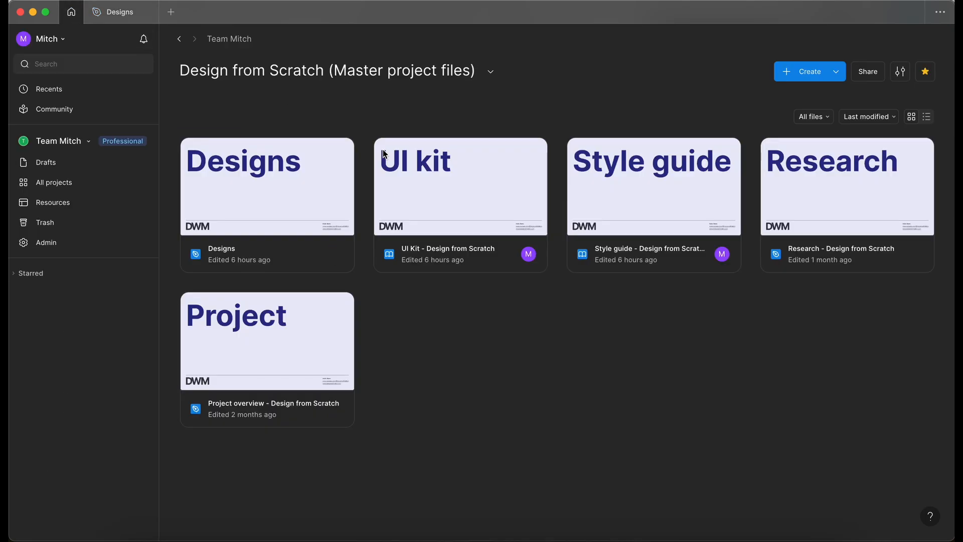
double_click(324, 335)
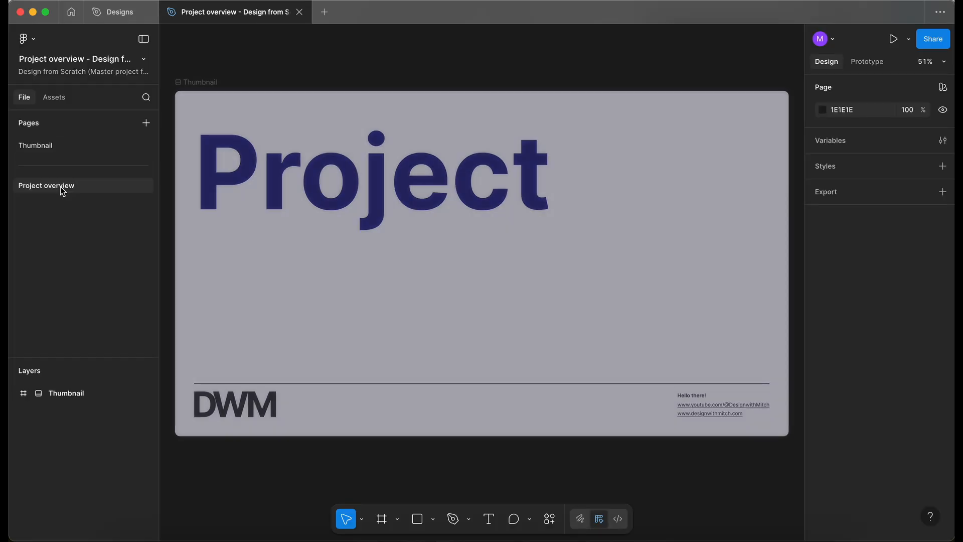
left_click(61, 186)
scroll(220, 217, "up", 3)
scroll(219, 217, "up", 10)
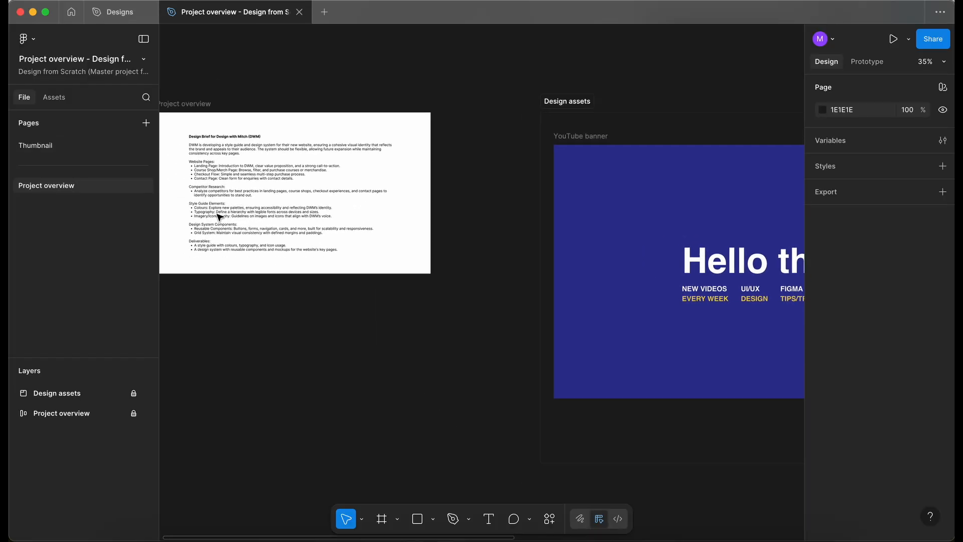
scroll(220, 216, "up", 3)
scroll(220, 217, "down", 2)
key("super+backslash")
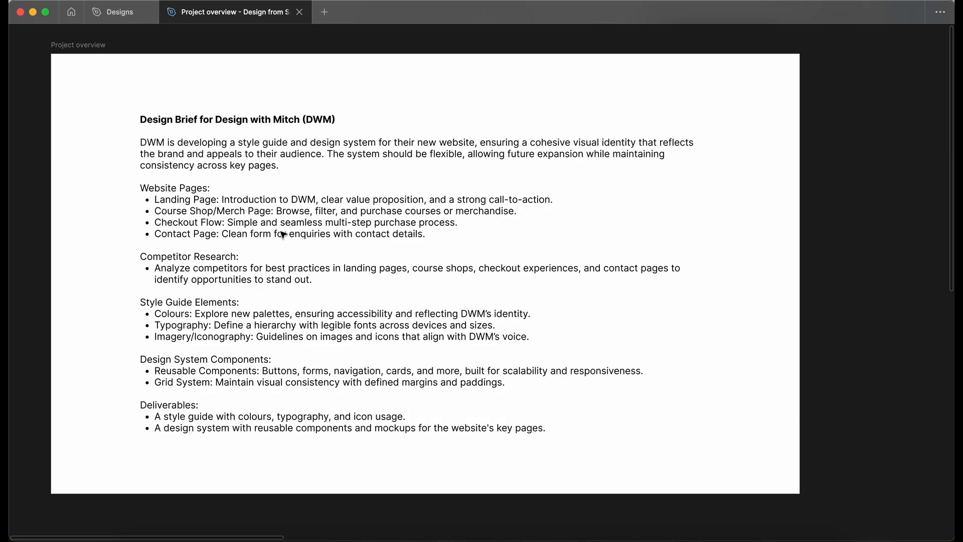
Step: Read through the design brief, comparing its website pages, competitor research, style guide, design system and deliverables with the completed work
scroll(150, 276, "down", 1)
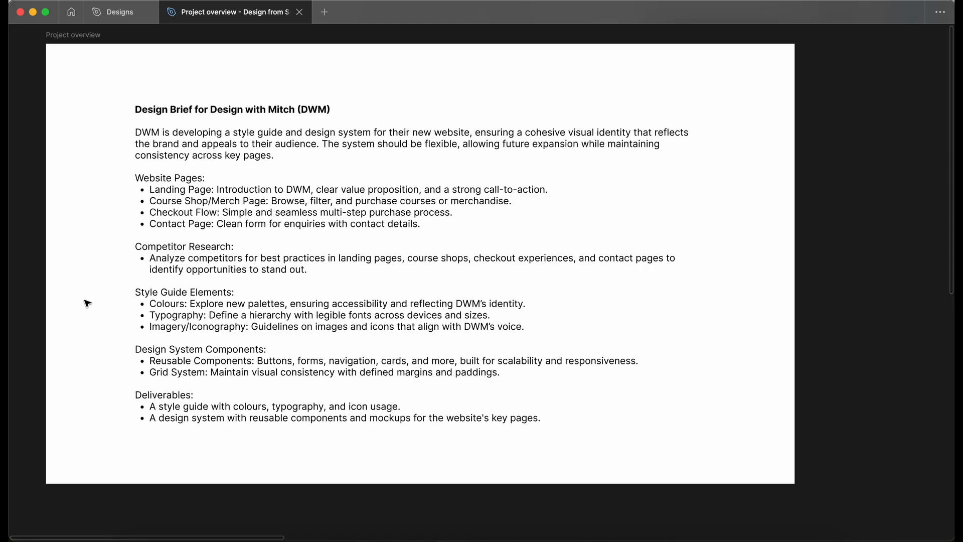
scroll(121, 319, "up", 1)
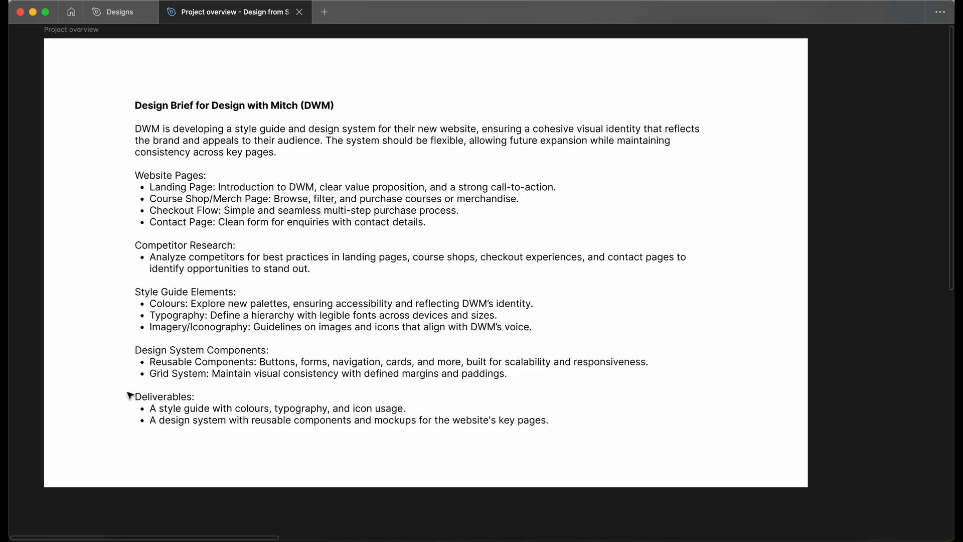
scroll(120, 393, "down", 2)
scroll(173, 420, "up", 2)
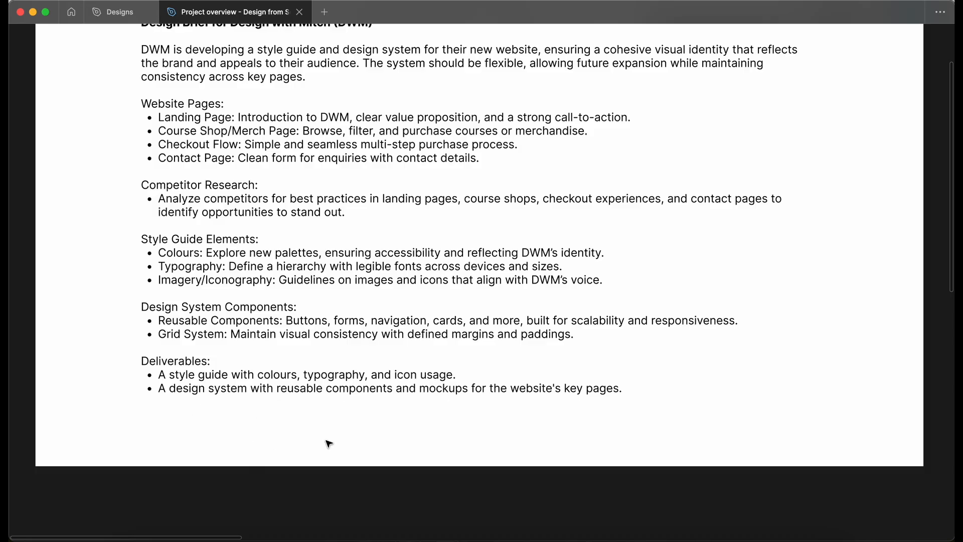
scroll(328, 443, "down", 5)
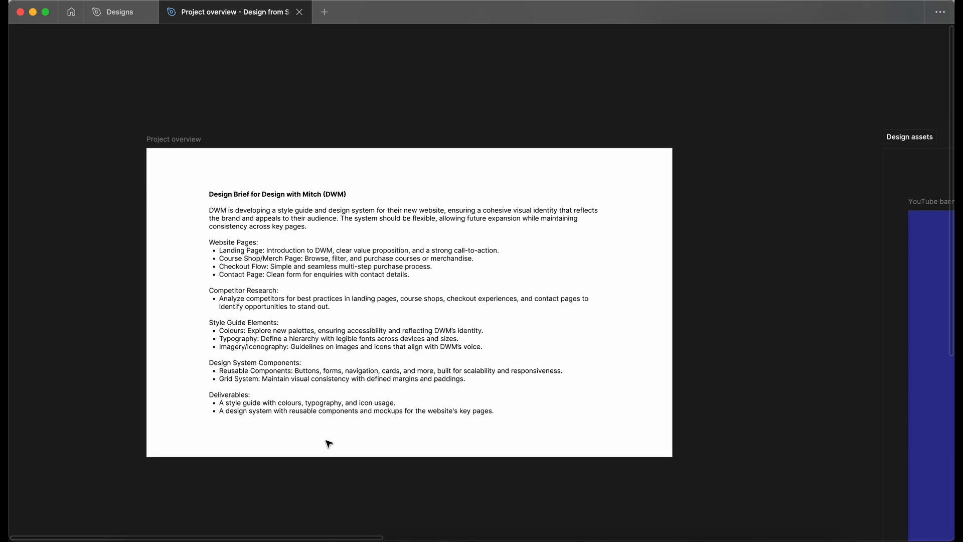
Step: Return to the Designs file, look over the finished pages and wireframes, and fit the Assets and Designs sections in view
left_click(111, 12)
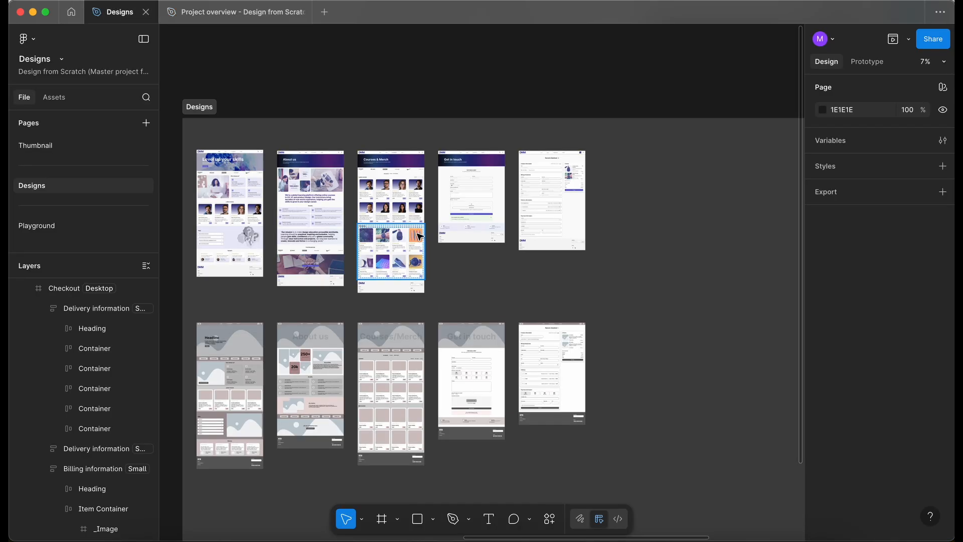
scroll(536, 252, "down", 5)
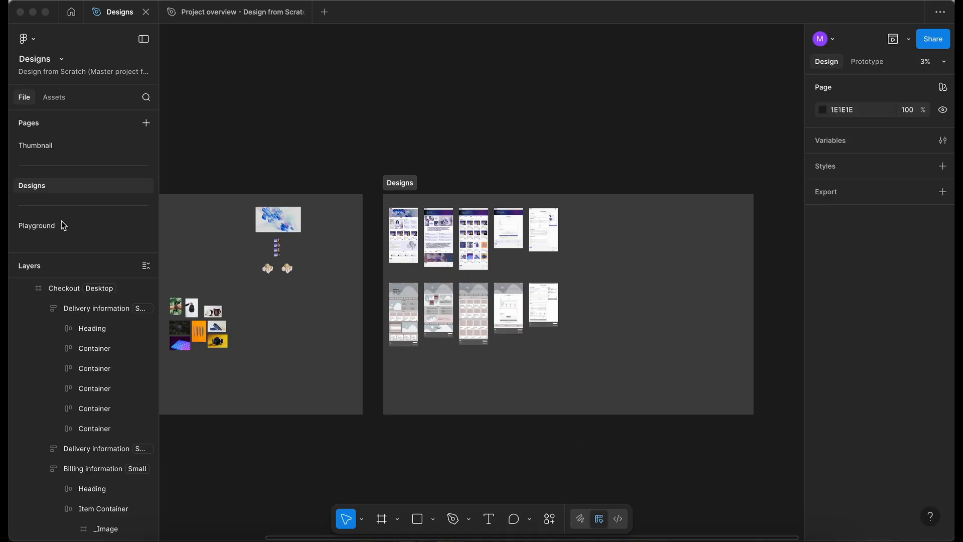
scroll(431, 98, "left", 2)
scroll(431, 100, "right", 3)
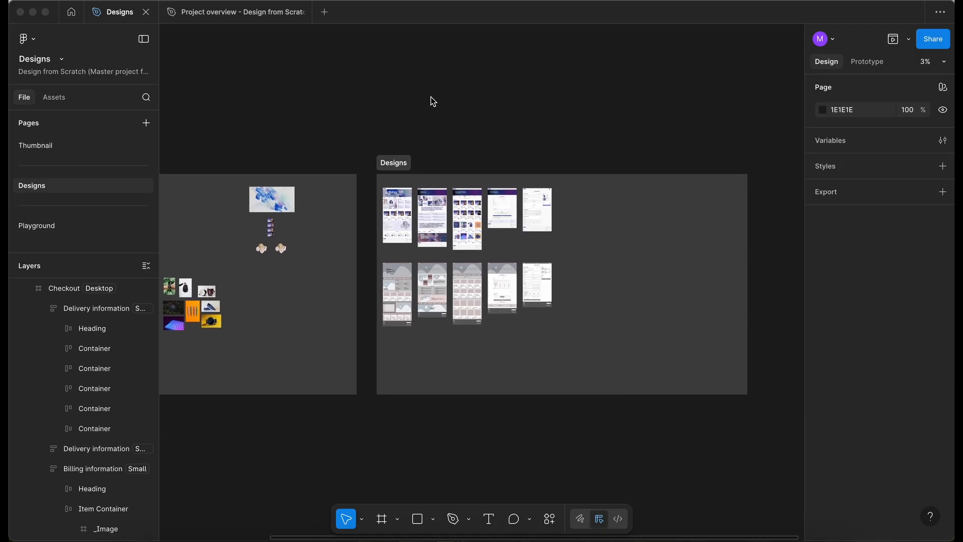
scroll(432, 100, "down", 1)
left_click(439, 137)
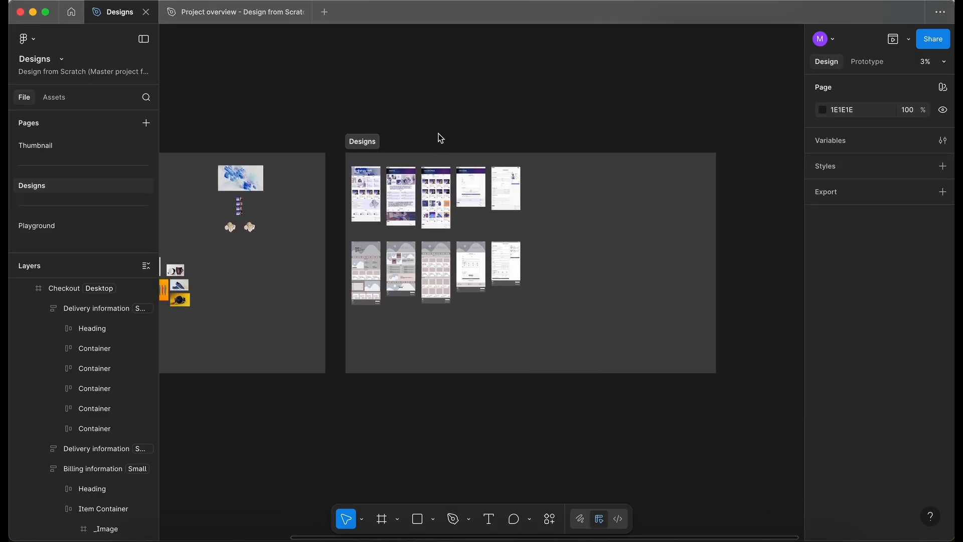
scroll(440, 138, "up", 3)
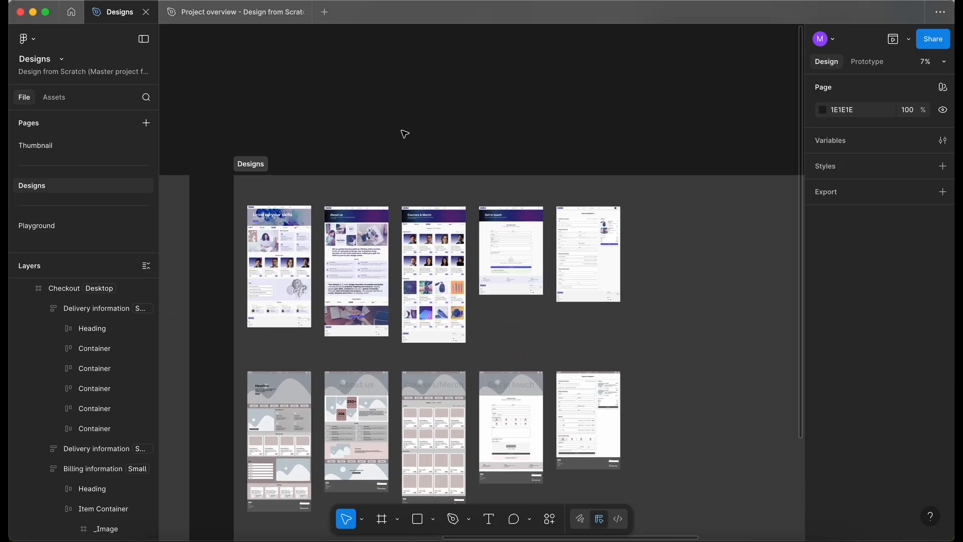
key("shift+1")
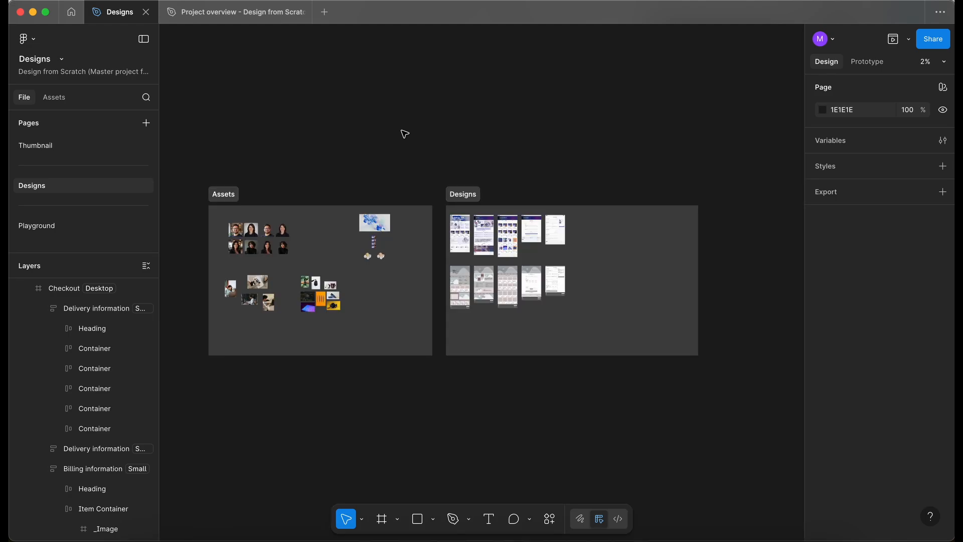